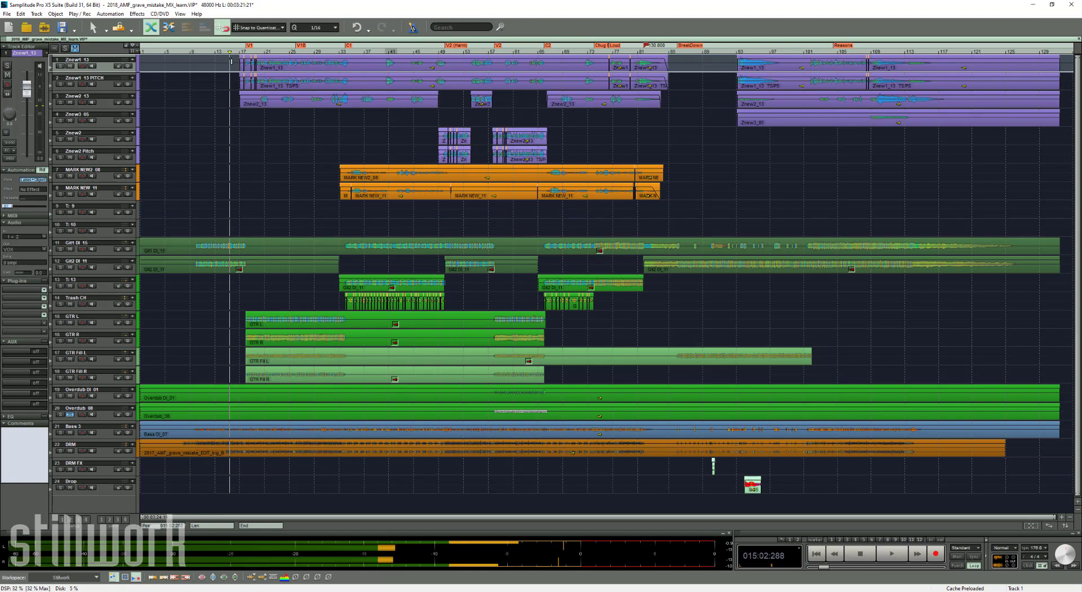
Open the mixer and audition the full mix from bar 15, closing the mixer once playback is stopped
key("m")
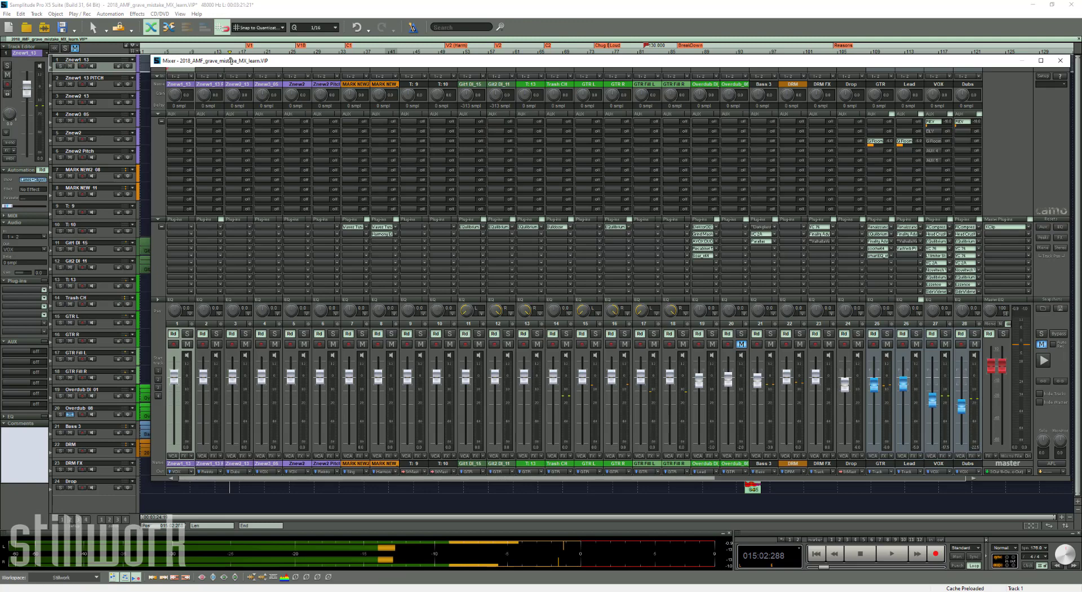
key("space")
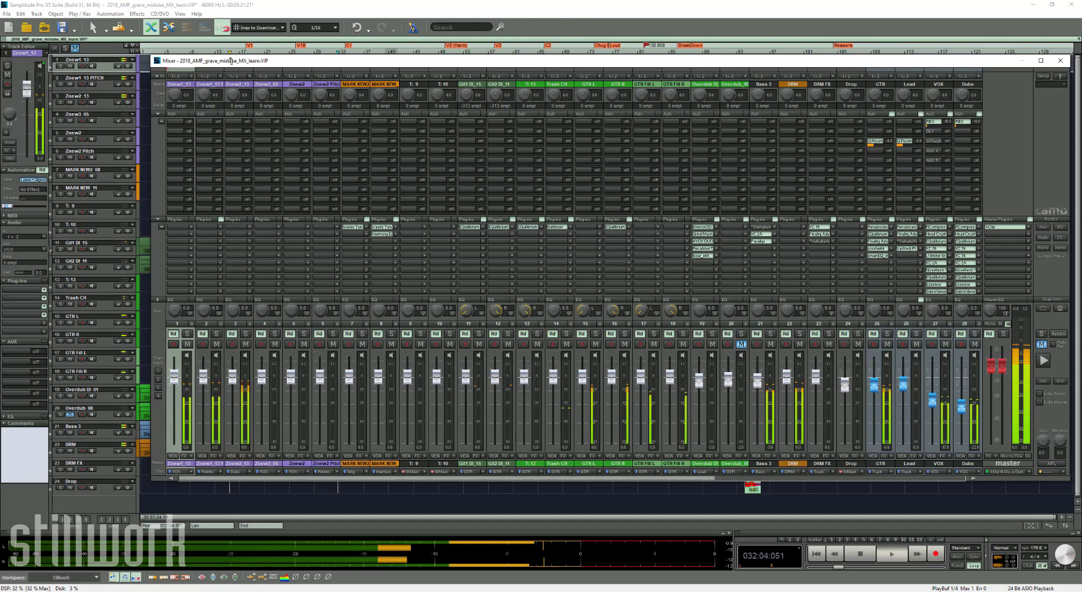
key("space")
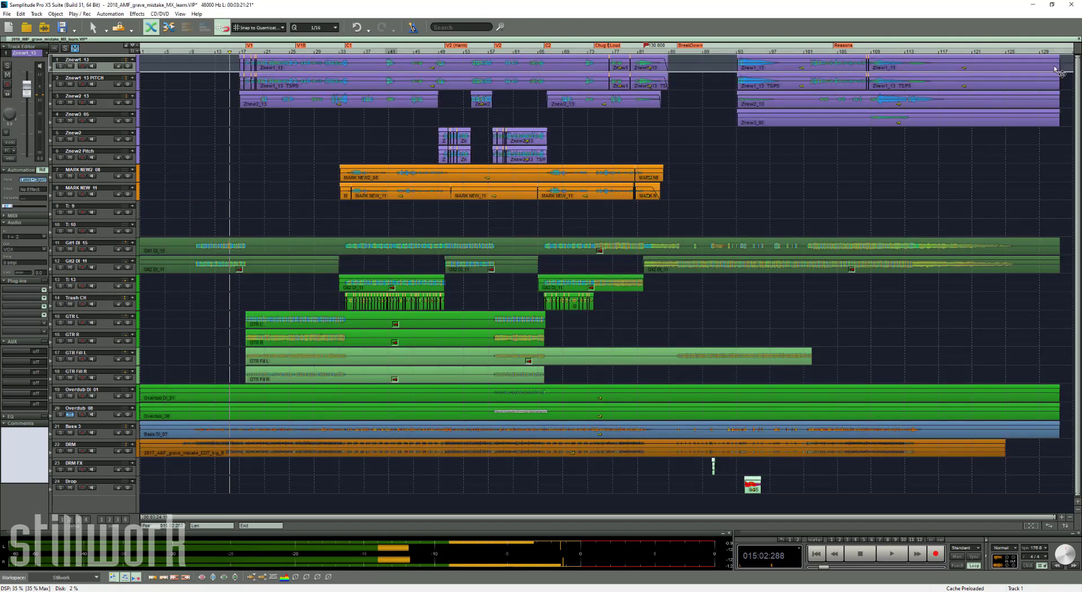
left_click(1060, 61)
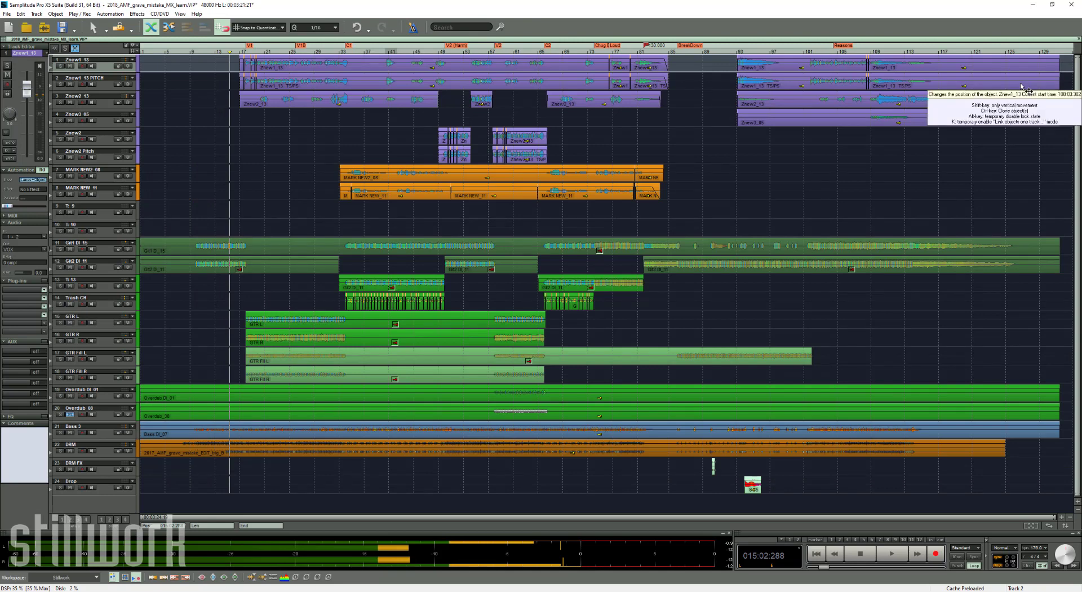
Bypass the whole plug-in chain on the VOX bus (track 27) in the mixer
key("m")
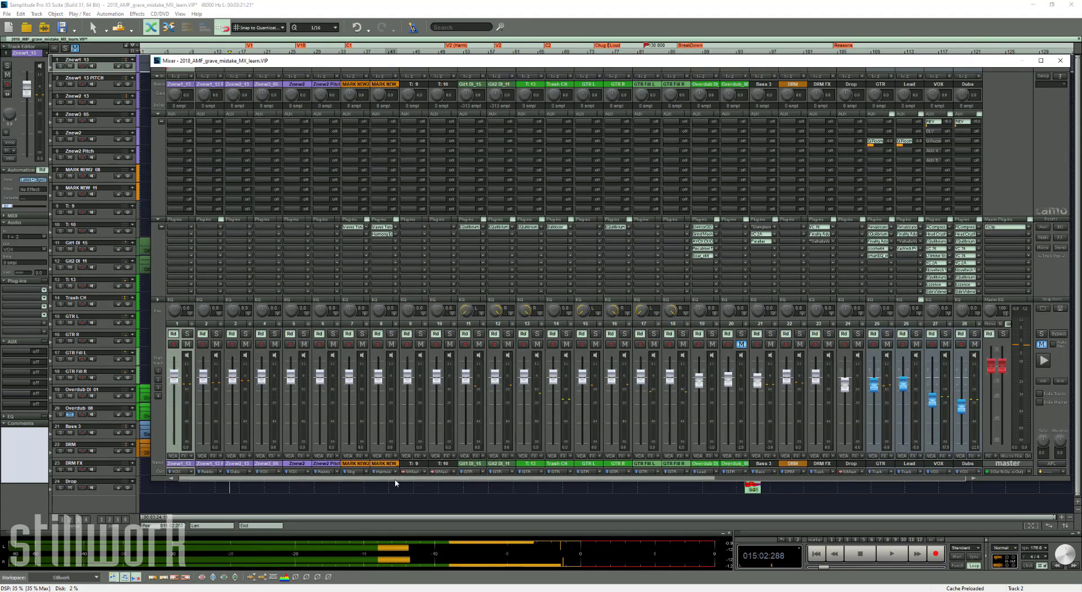
left_click_drag(395, 479, 727, 500)
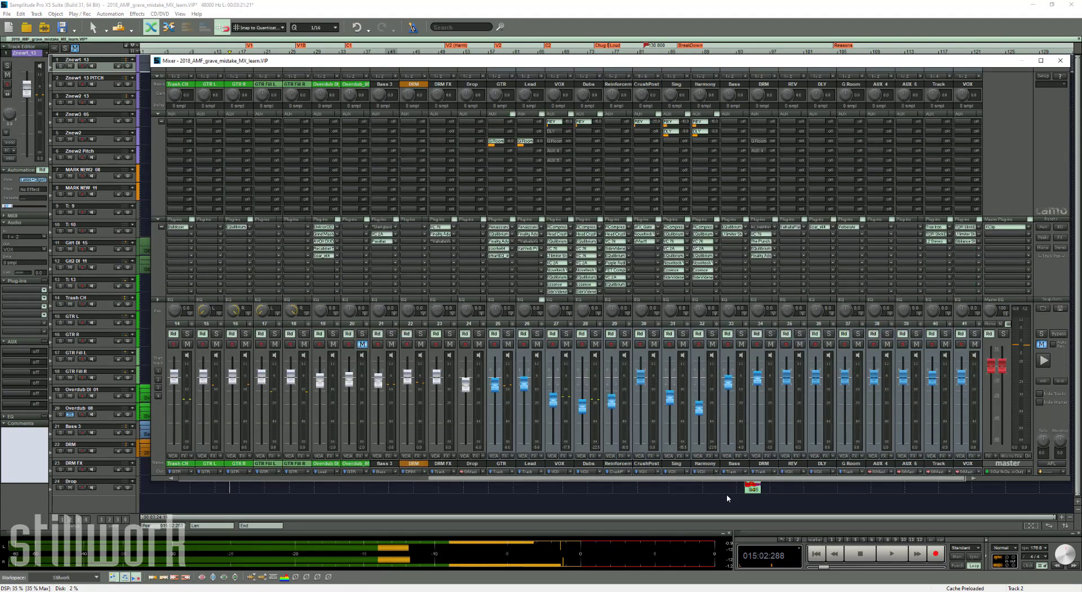
left_click(571, 220)
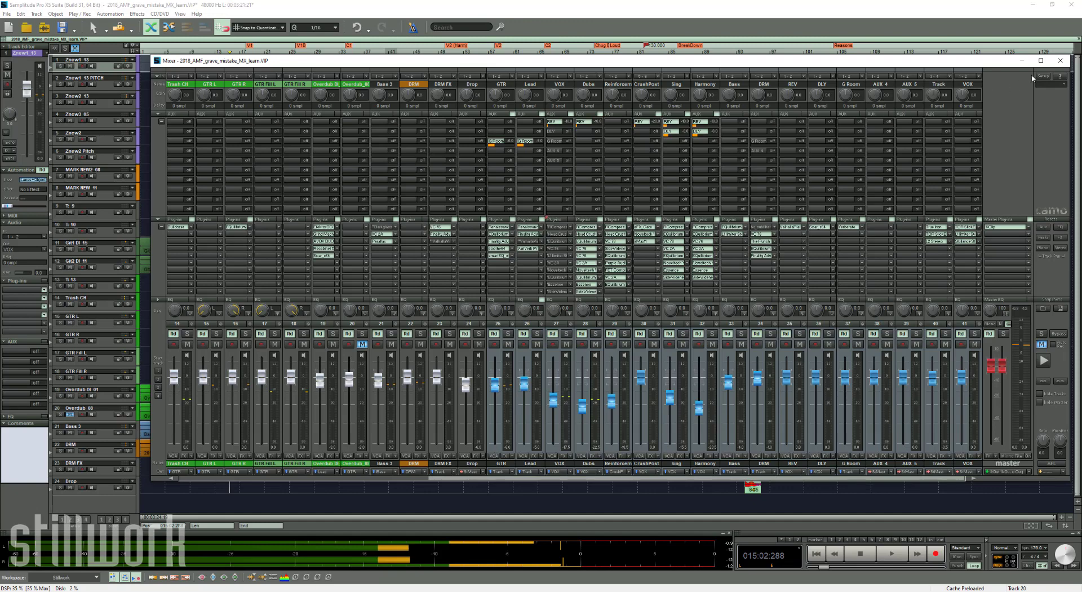
left_click_drag(495, 478, 199, 491)
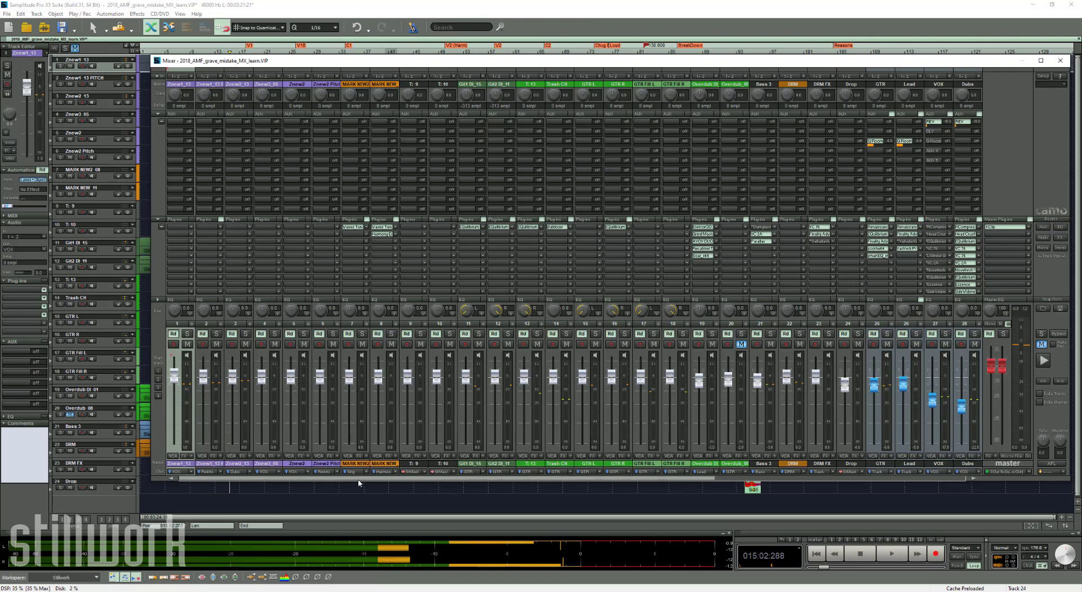
left_click_drag(360, 479, 750, 472)
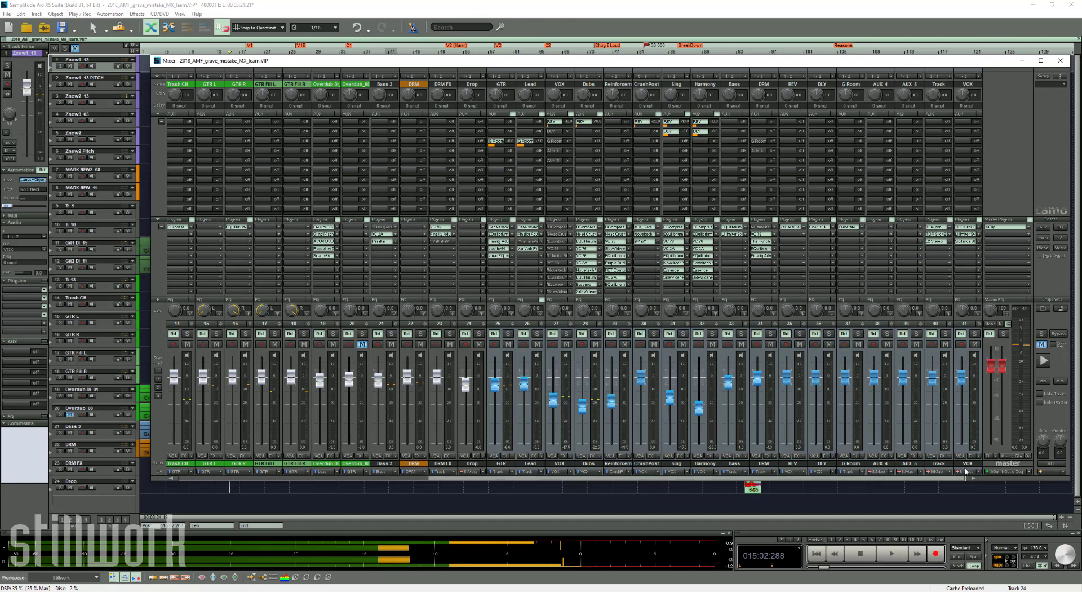
Inspect the KClip settings on the master channel, closing the plug-in and the mixer when finished
left_click(1004, 230)
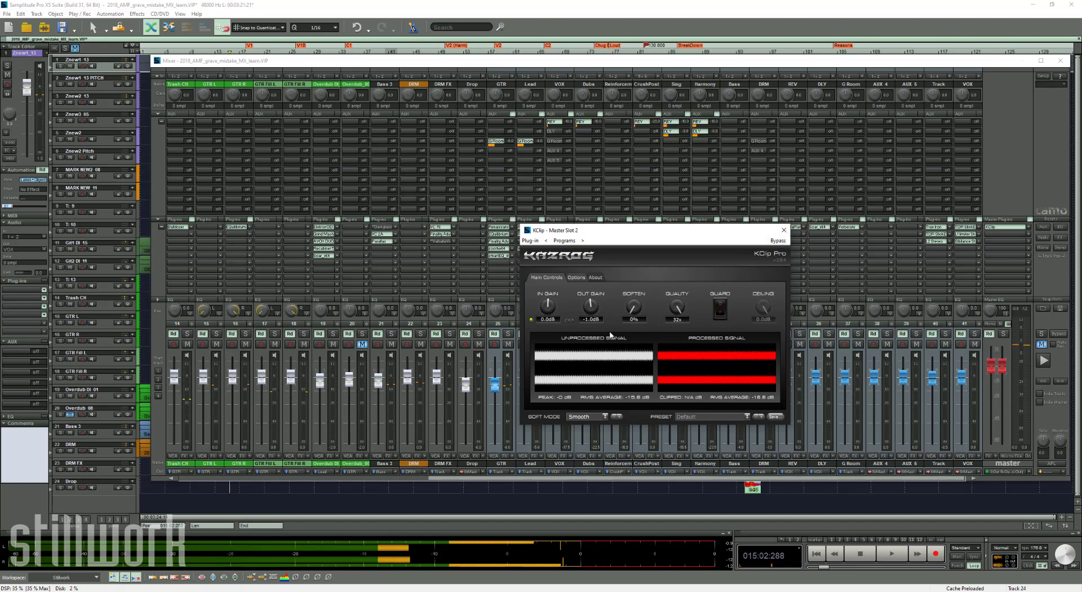
left_click(784, 230)
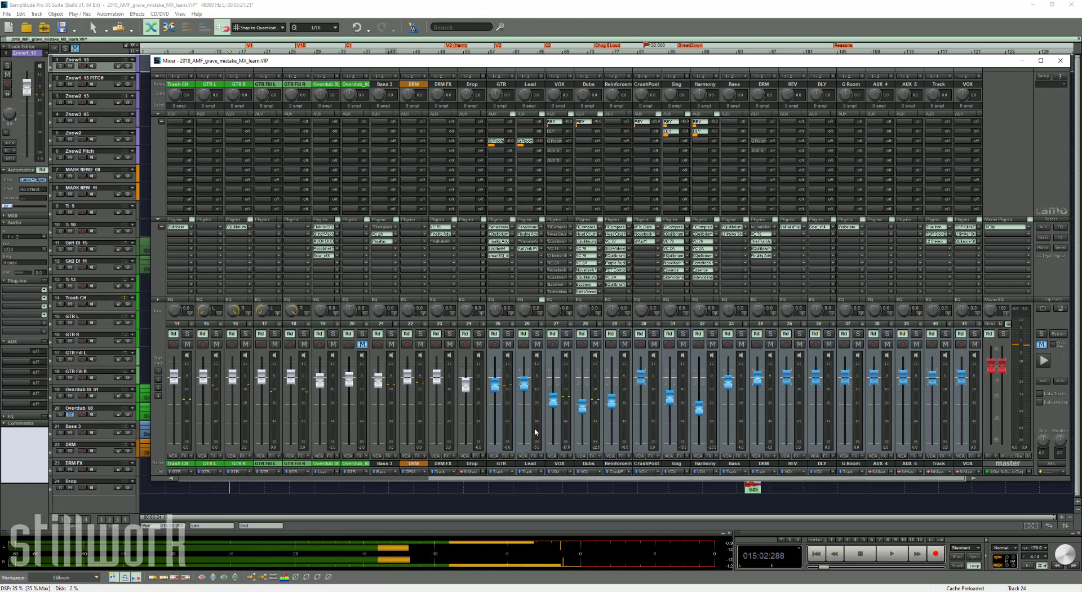
left_click(1060, 60)
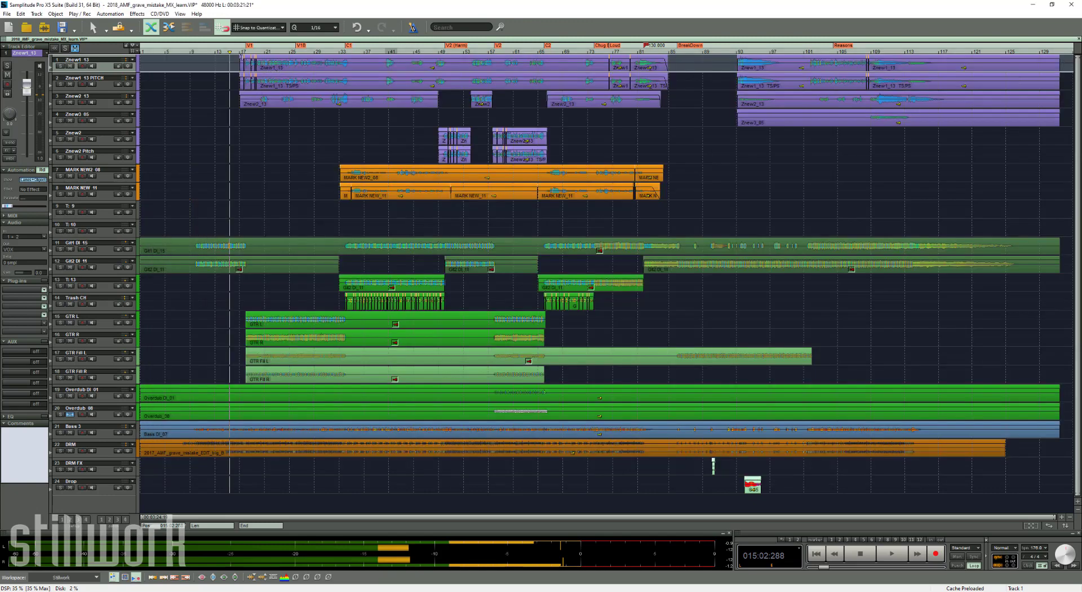
Enlarge the lead vocal tracks around bars 16 to 34 and place the playback cursor just before the first vocal phrase
key("ctrl+Up")
key("ctrl+shift+Up")
key("ctrl+shift+Up")
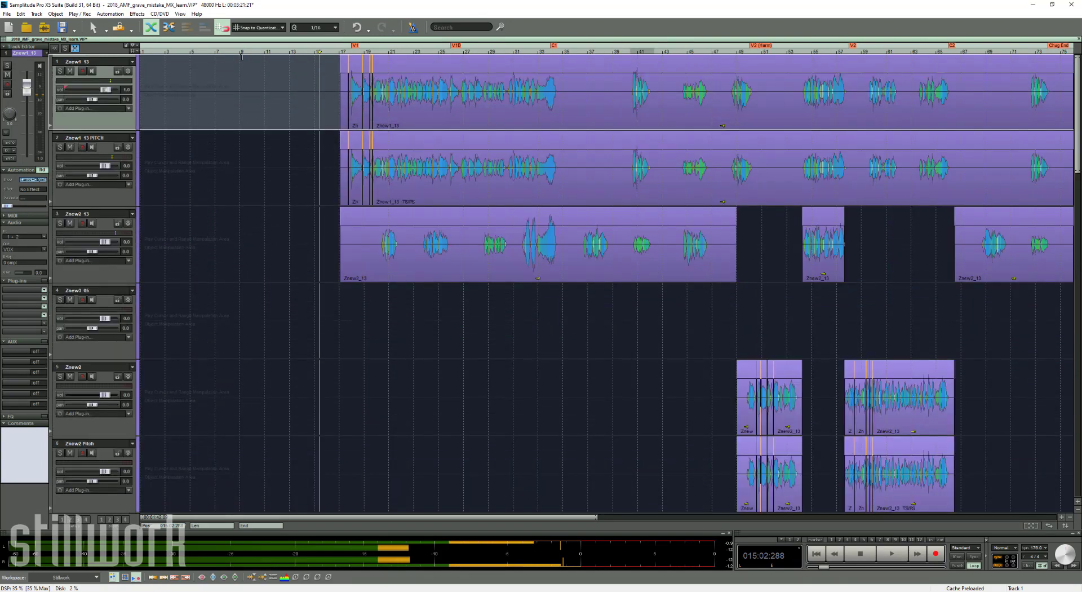
key("ctrl+Up")
key("ctrl+Up")
scroll(226, 66, "right", 5)
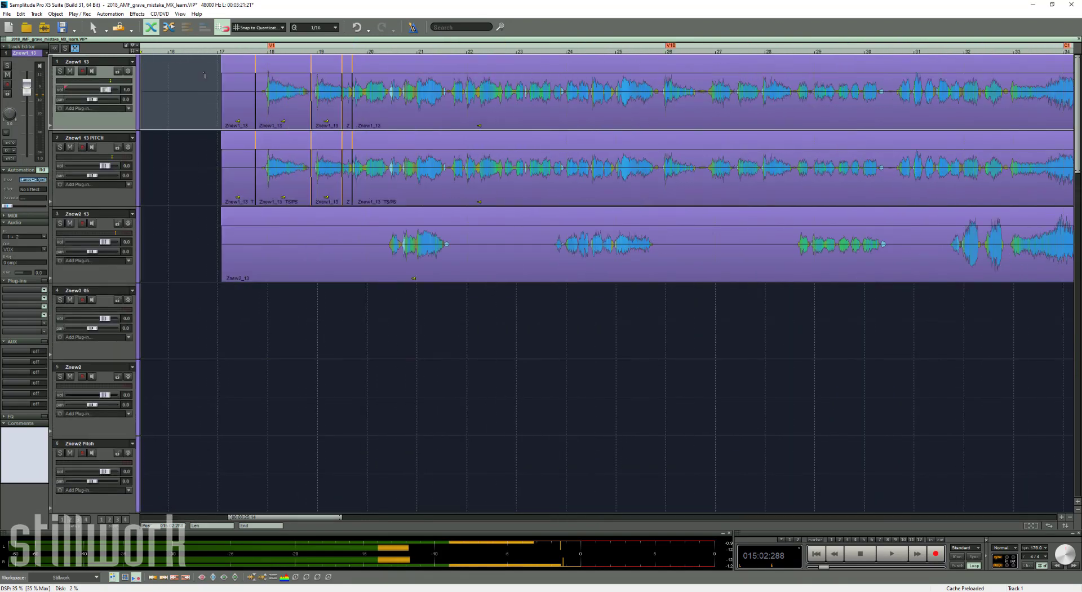
left_click(249, 74)
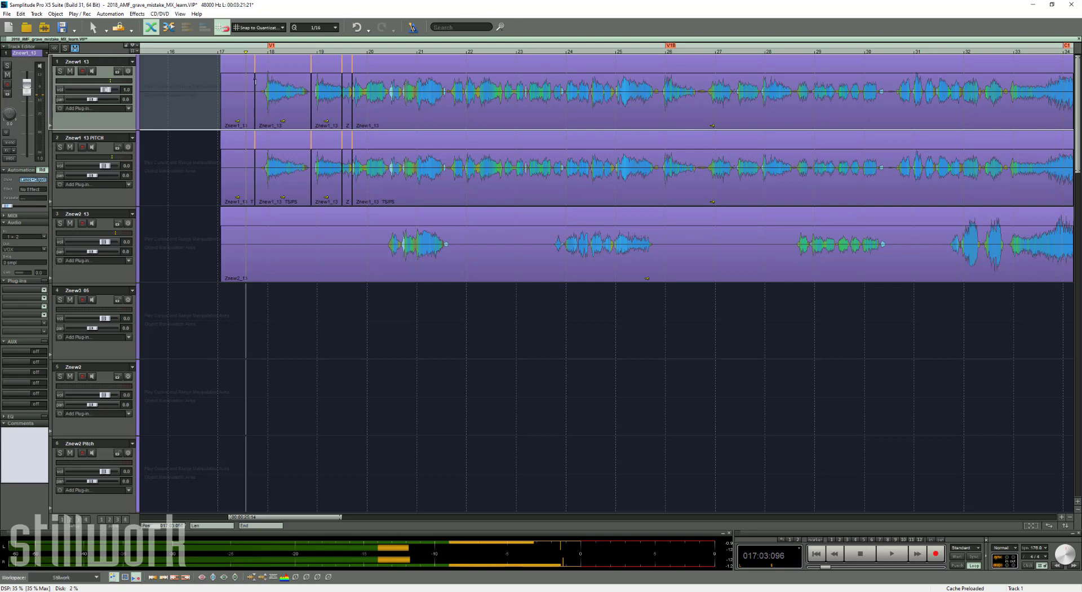
left_click(261, 76)
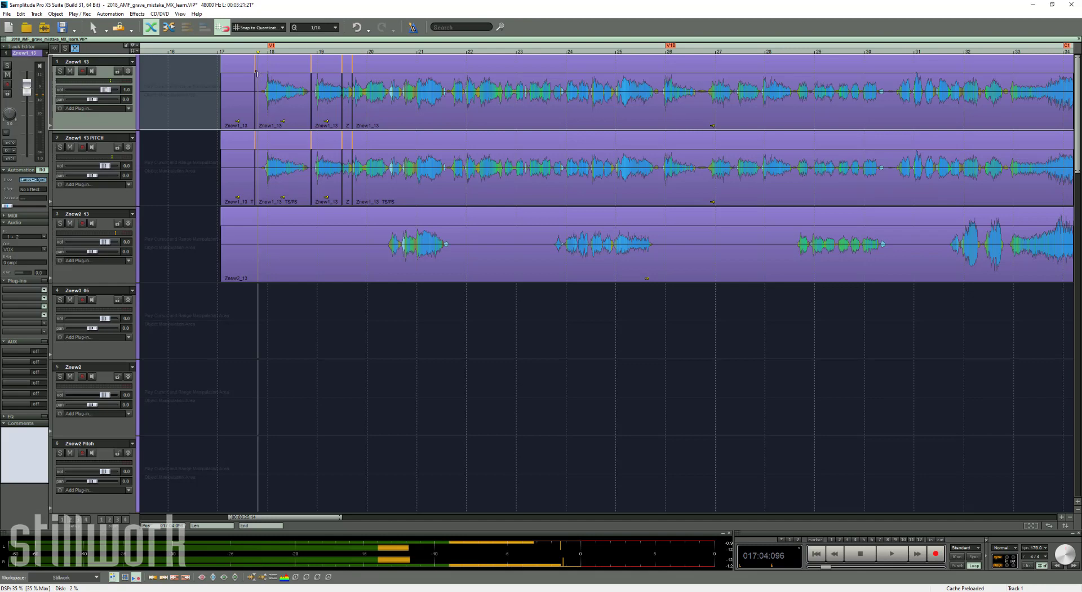
left_click(249, 77)
left_click(248, 78)
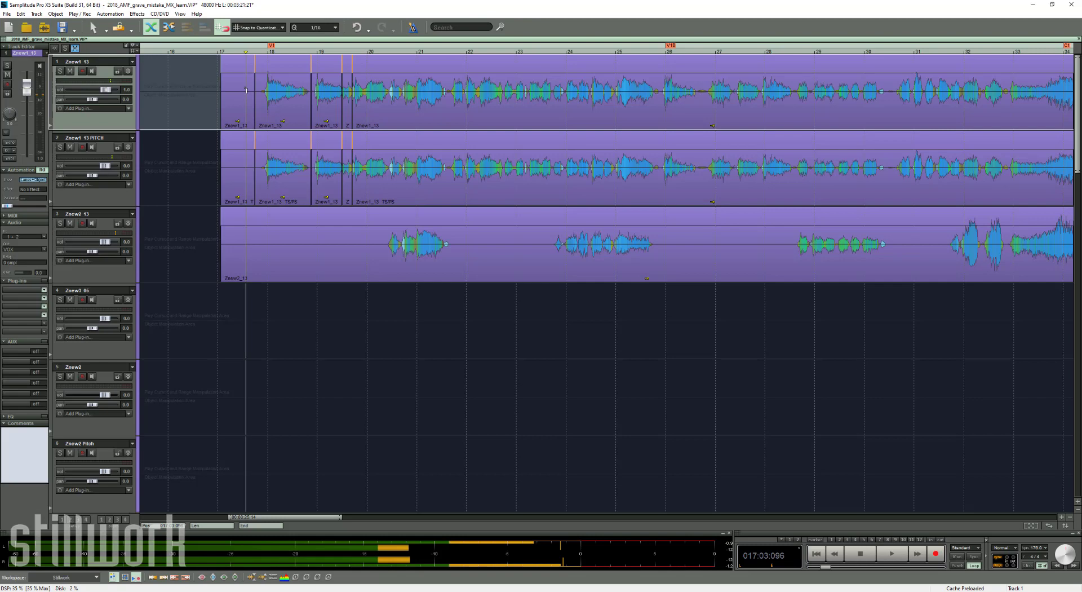
Play the soloed vocal from just before bar 18 with the mixer open, muting the REV bus during playback
key("m")
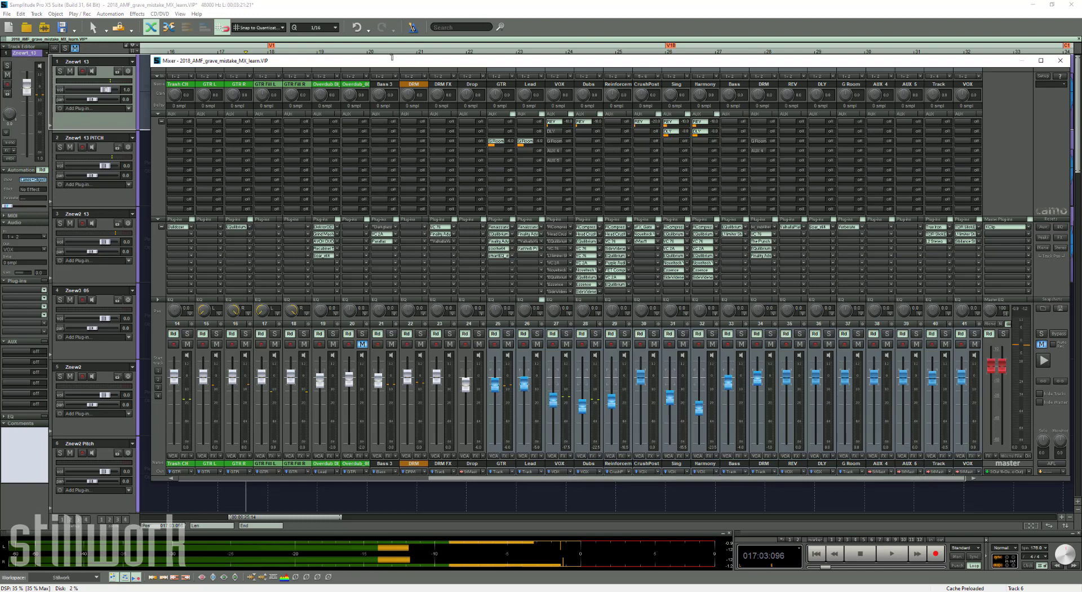
left_click(263, 49)
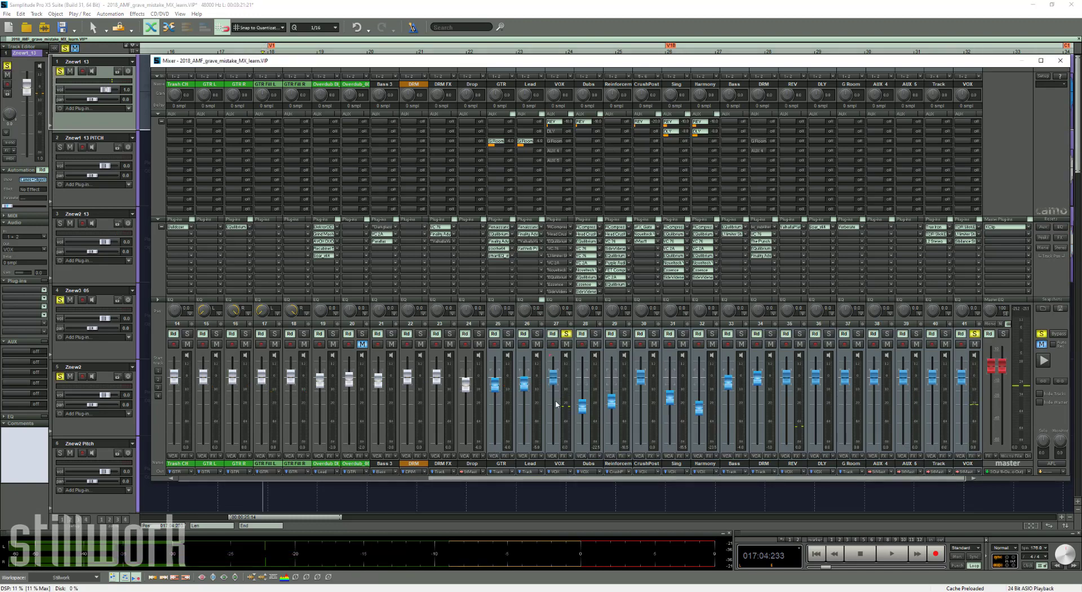
key("space")
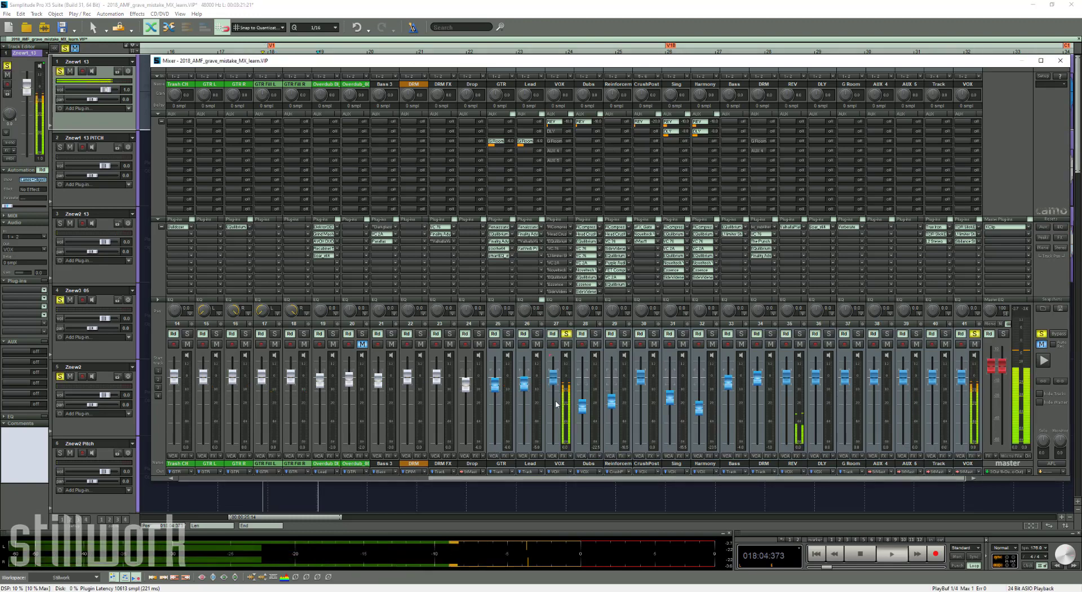
left_click(799, 344)
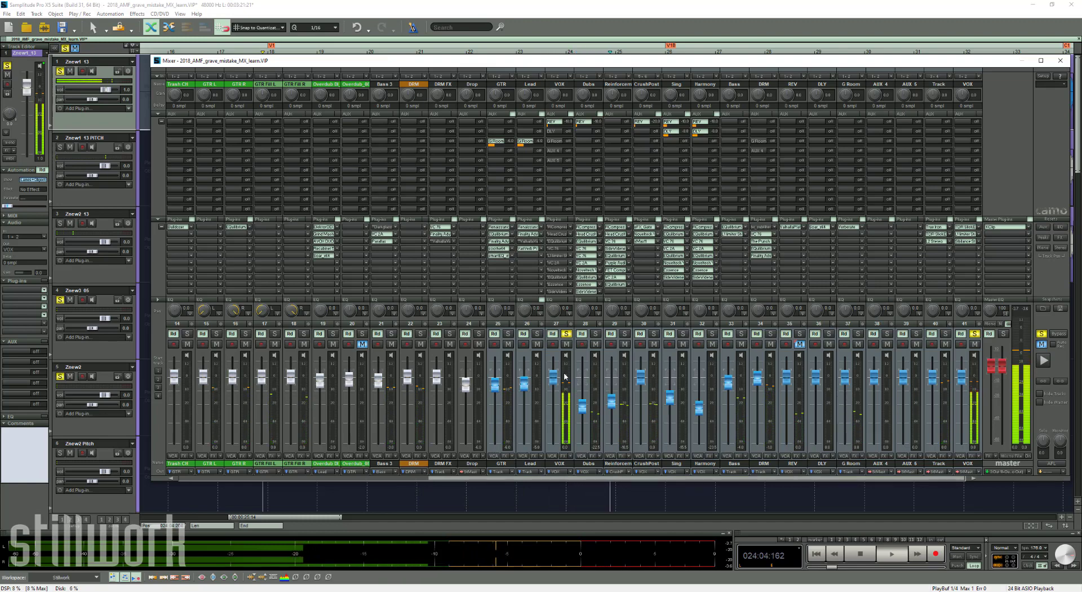
key("space")
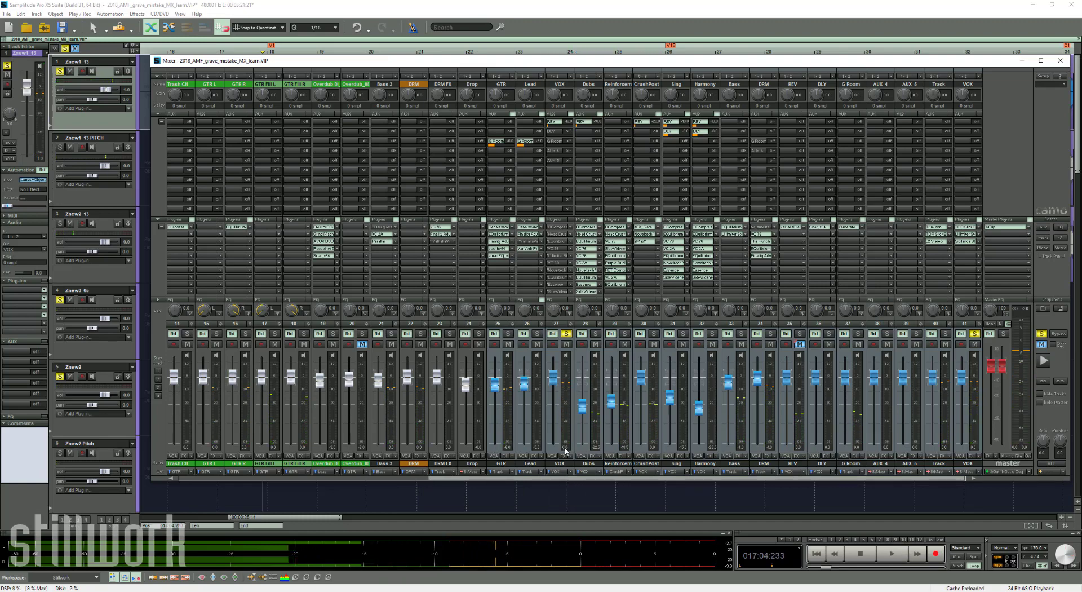
Set the VOX bus volume to -17.5 dB in the mixer
left_click(567, 448)
type("-17.5")
key("Return")
Open RCompressor on the VOX bus and bypass every other plug-in in its chain, slots 3 to 11
left_click(563, 227)
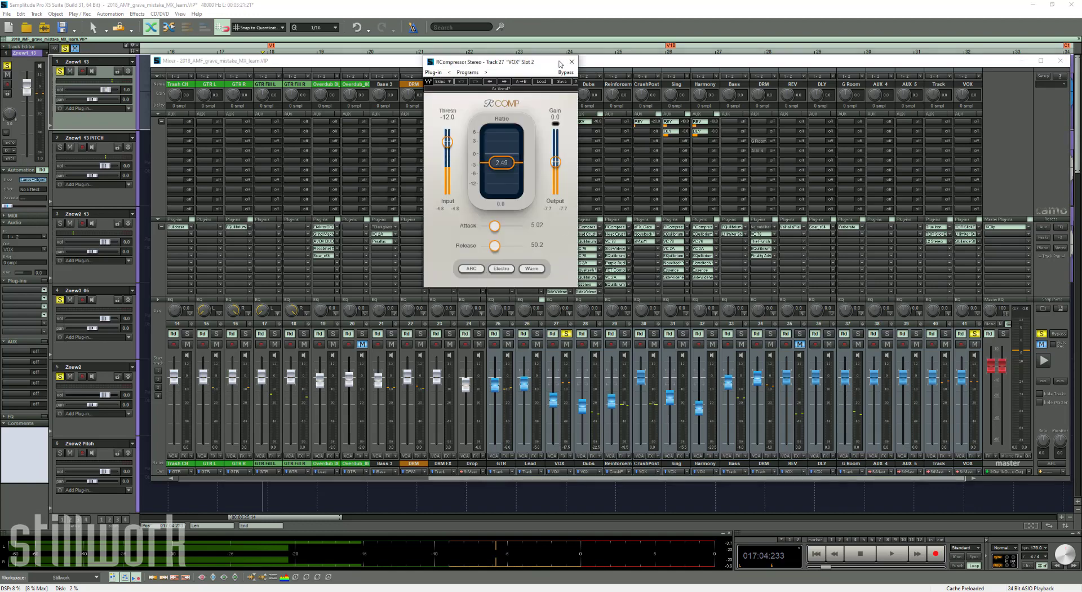
left_click_drag(530, 67, 309, 126)
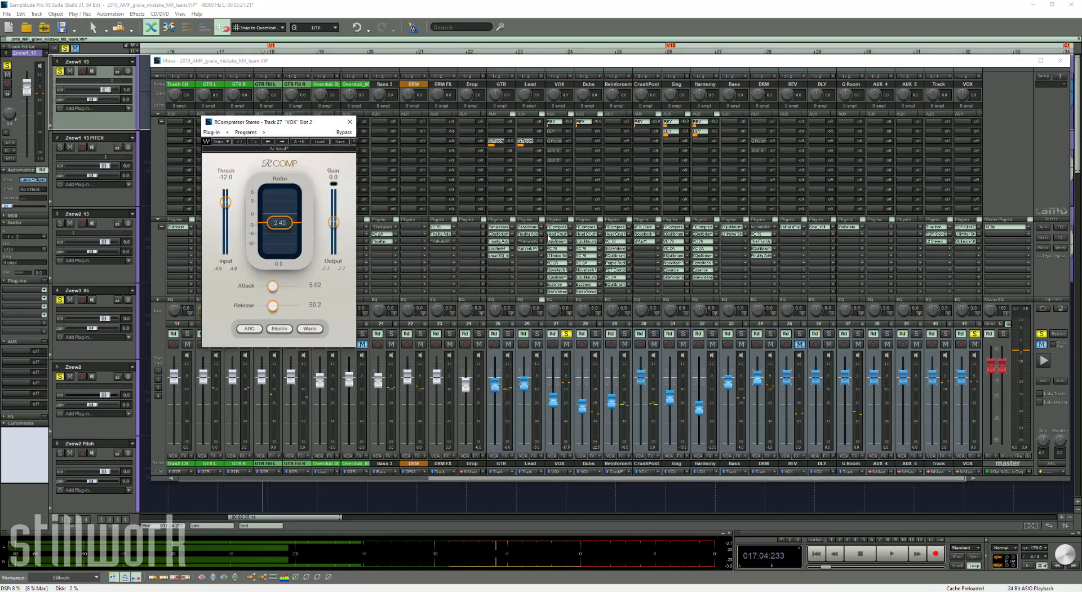
left_click(558, 235)
left_click(558, 242)
left_click(558, 249)
left_click(558, 256)
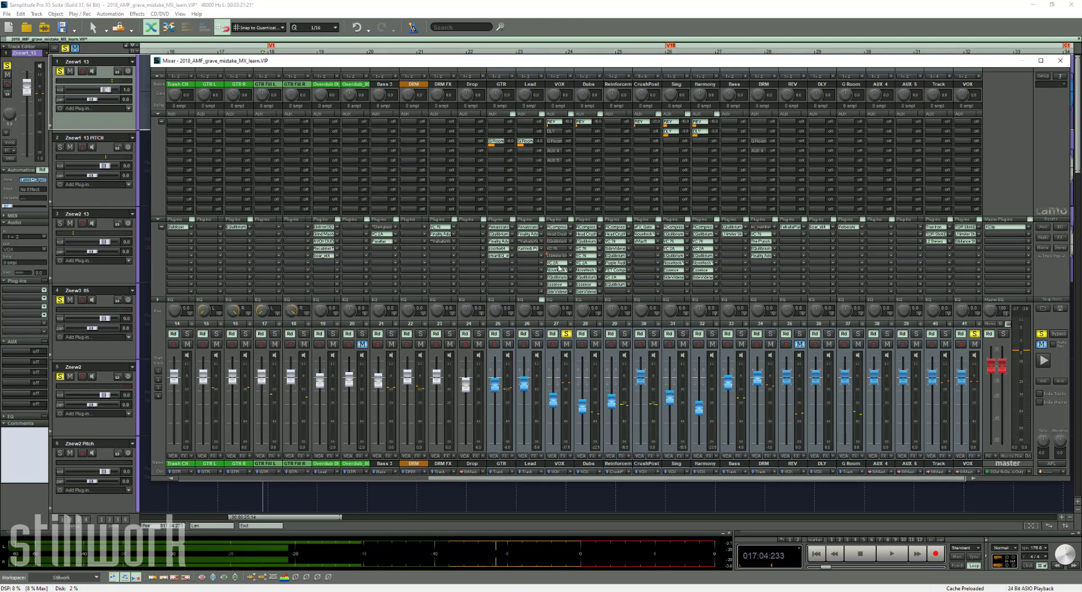
left_click(558, 262)
left_click(558, 270)
left_click(558, 277)
left_click(558, 284)
left_click(558, 291)
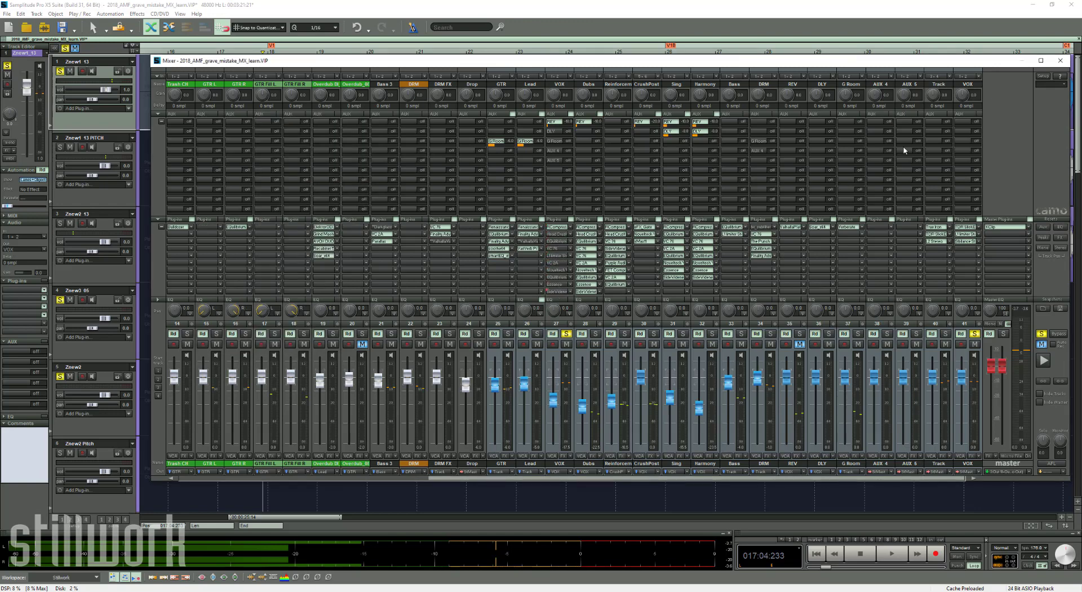
Close the mixer and audition the vocal through RCompressor from just before bar 18
left_click(1061, 61)
left_click_drag(286, 135, 201, 191)
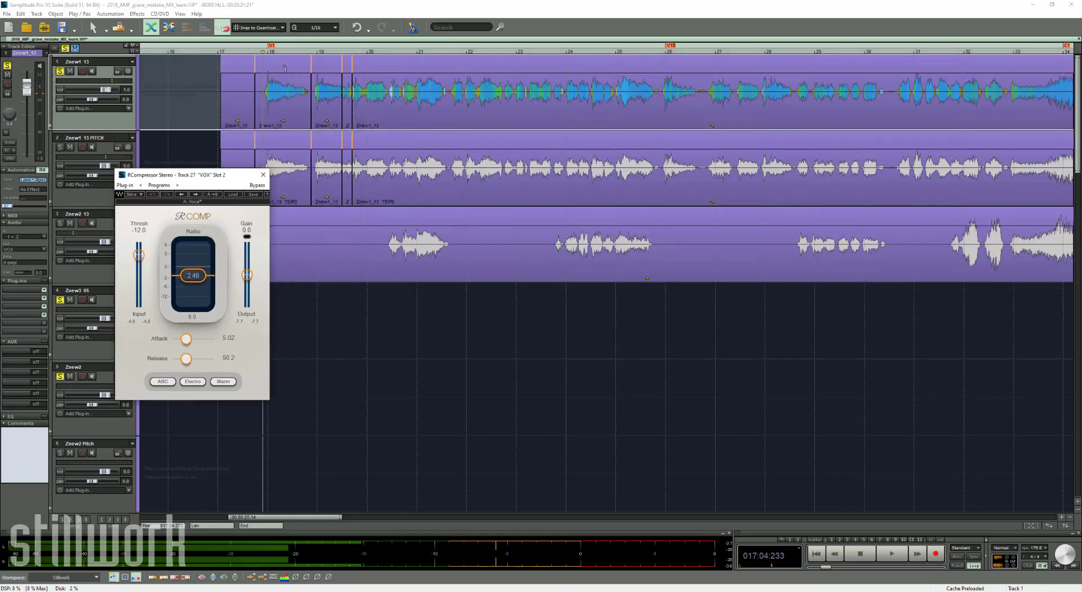
left_click(260, 68)
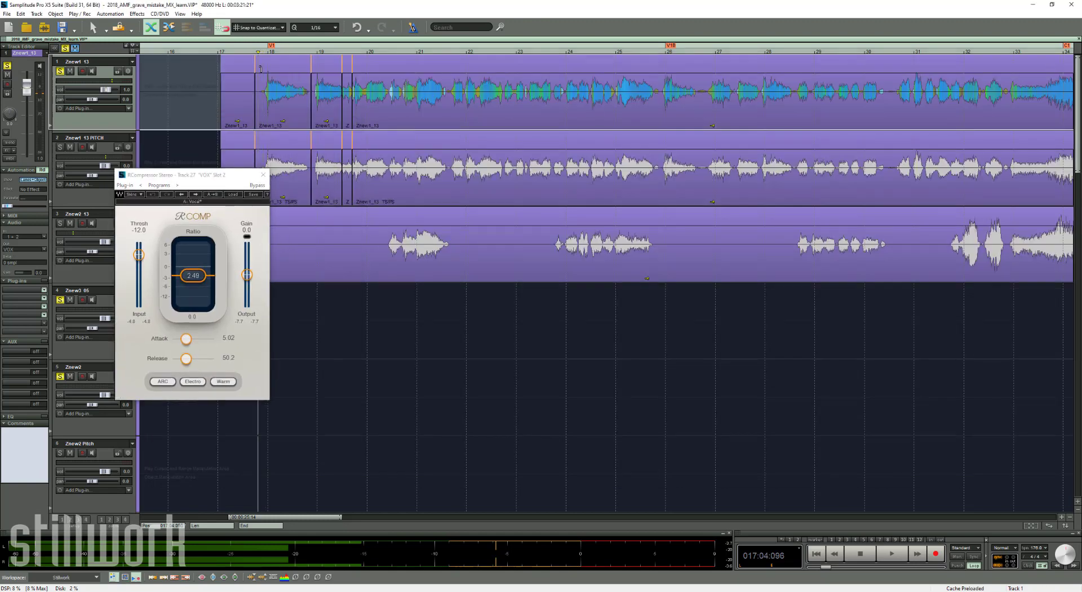
key("space")
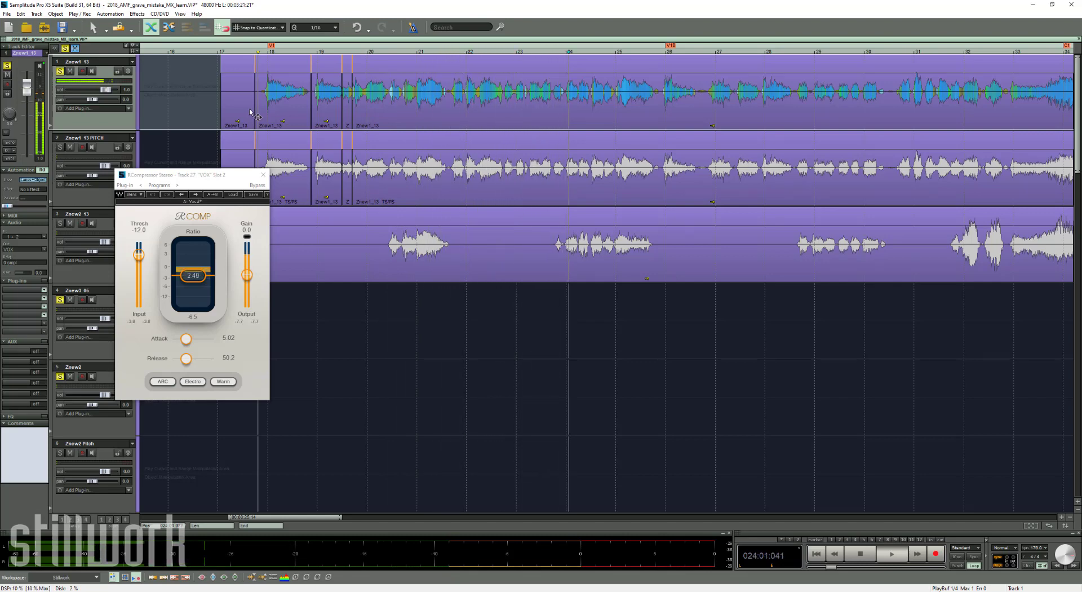
key("space")
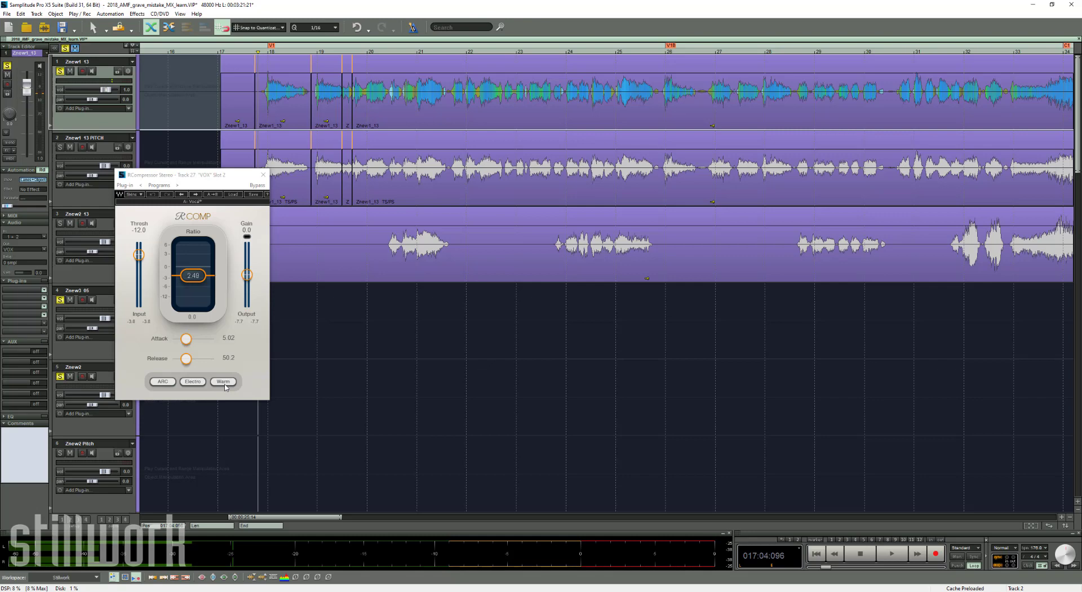
Close RCompressor, then open Head Crusher on the VOX bus to audition the vocal through it, closing its window after playback
left_click(262, 176)
key("m")
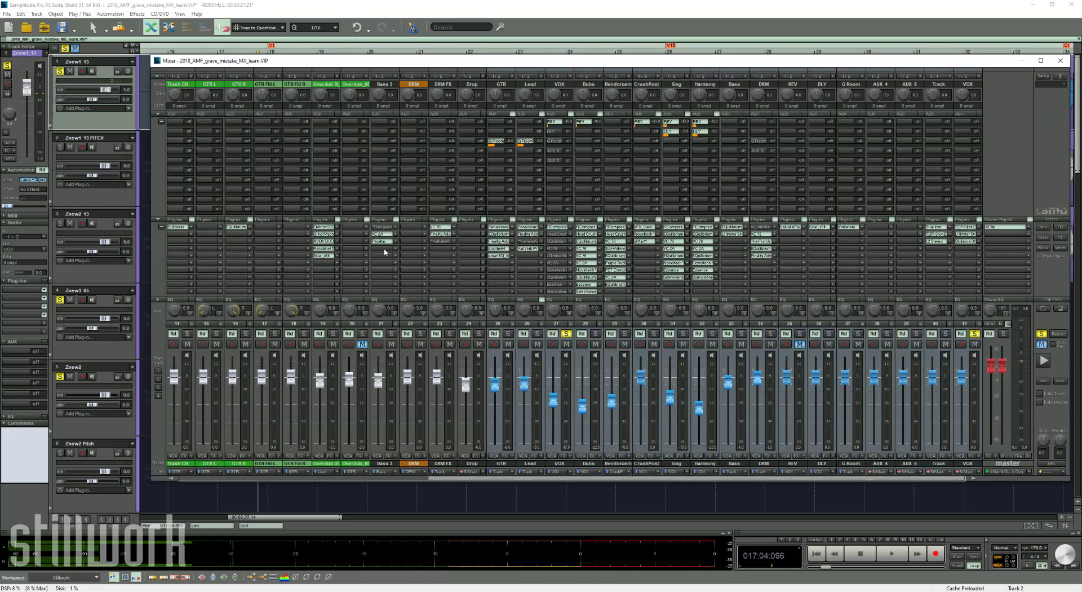
left_click(556, 234)
left_click_drag(590, 141, 132, 202)
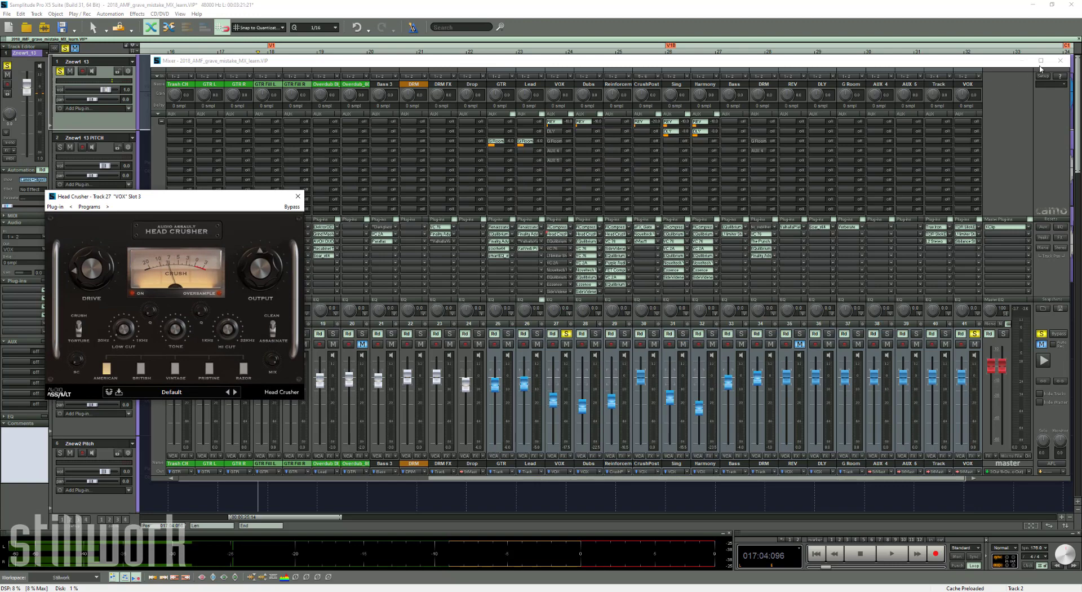
left_click(1062, 60)
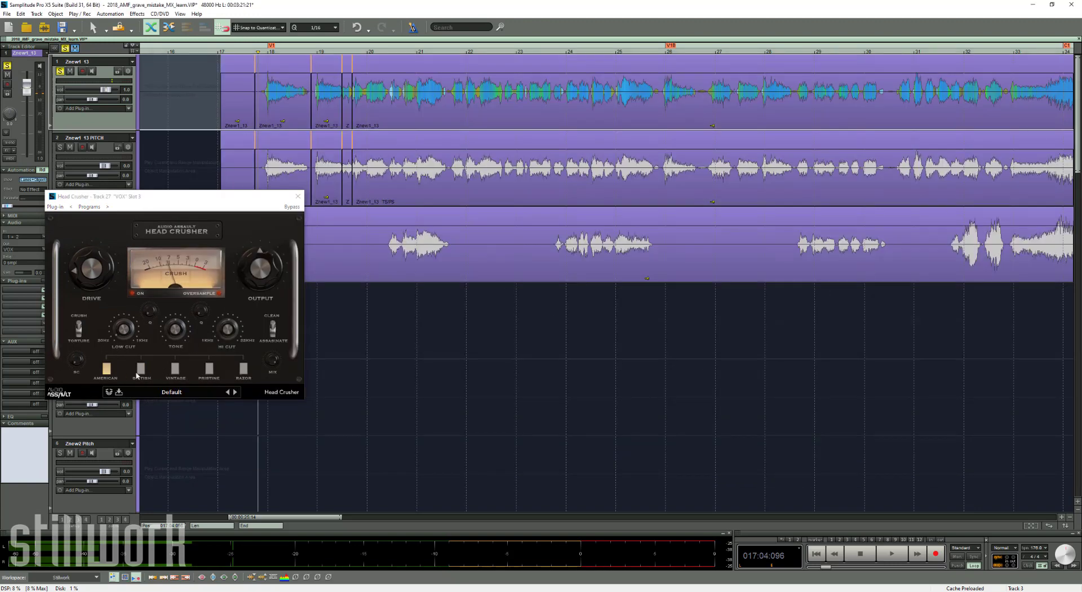
key("space")
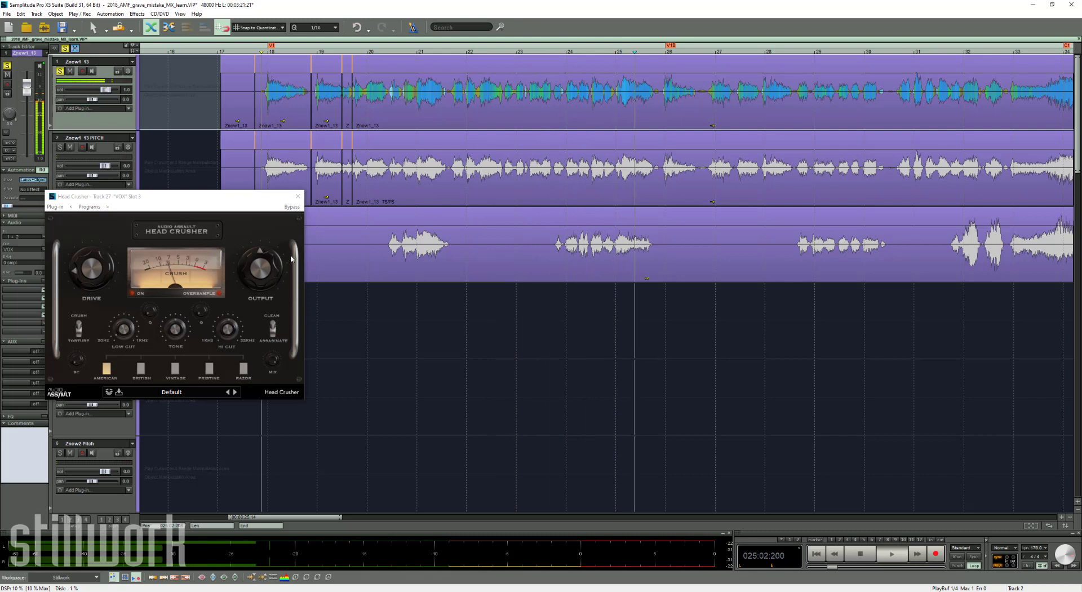
key("space")
left_click(299, 196)
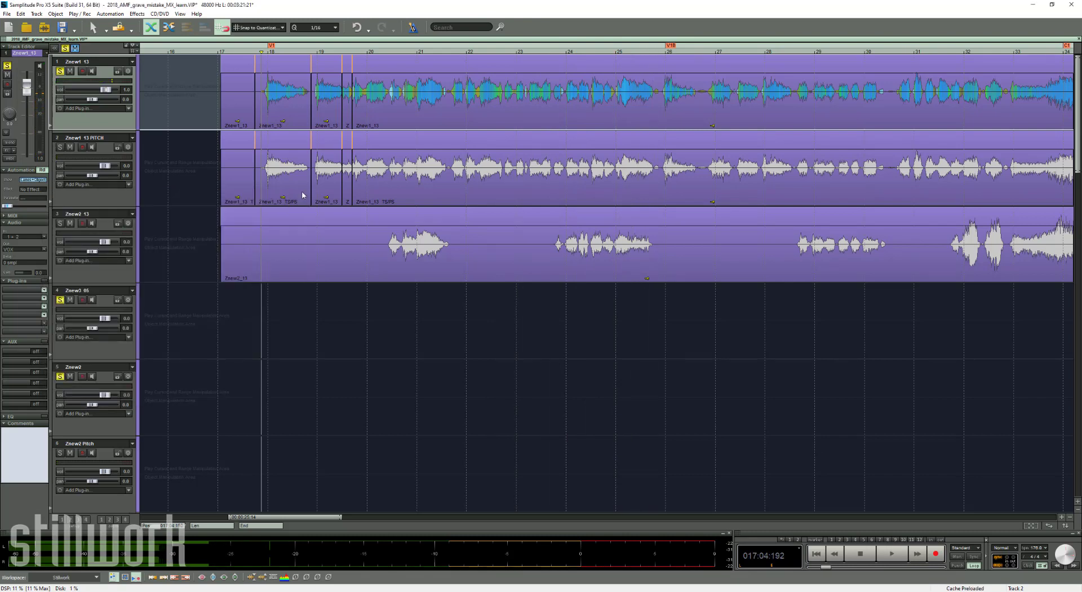
Reactivate and open EQuilibrium in slot 4 of the VOX bus, inspect its low-cut, 400 Hz and high-shelf bands, and close it
key("m")
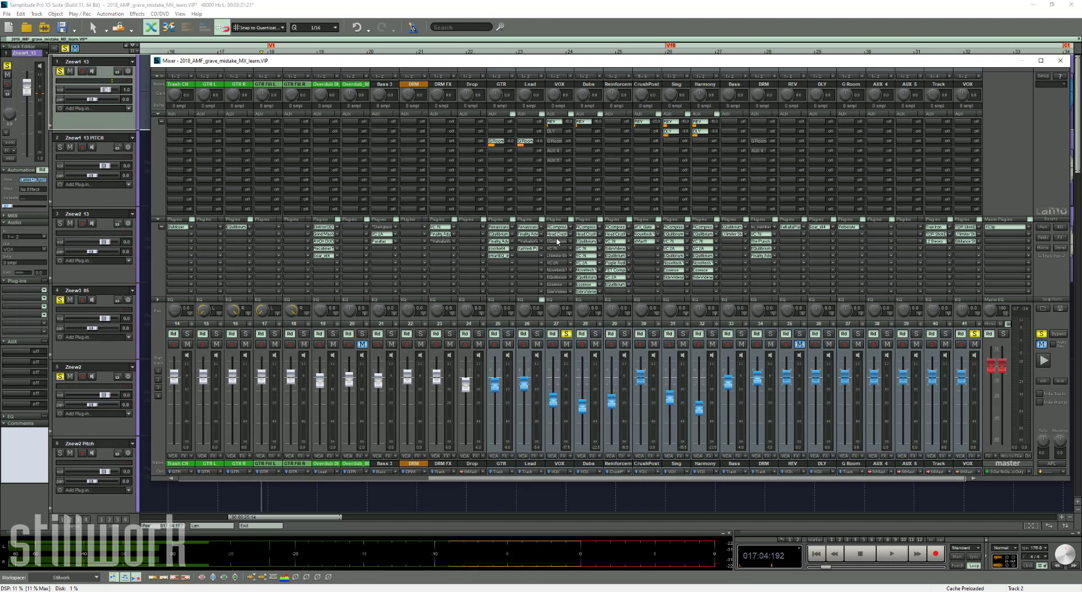
left_click(557, 241)
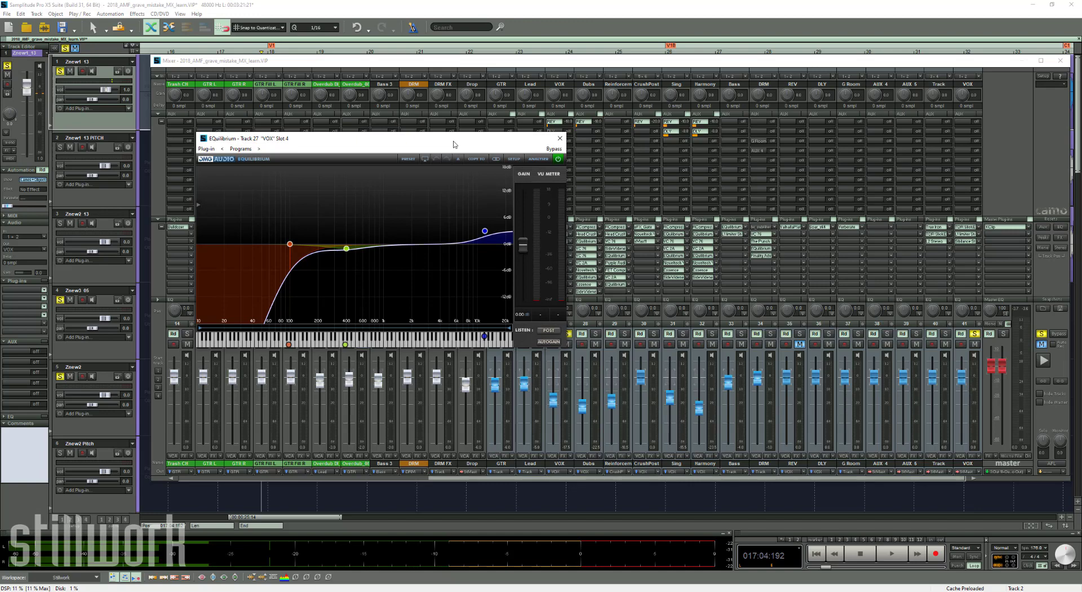
mouse_move(290, 244)
mouse_move(347, 250)
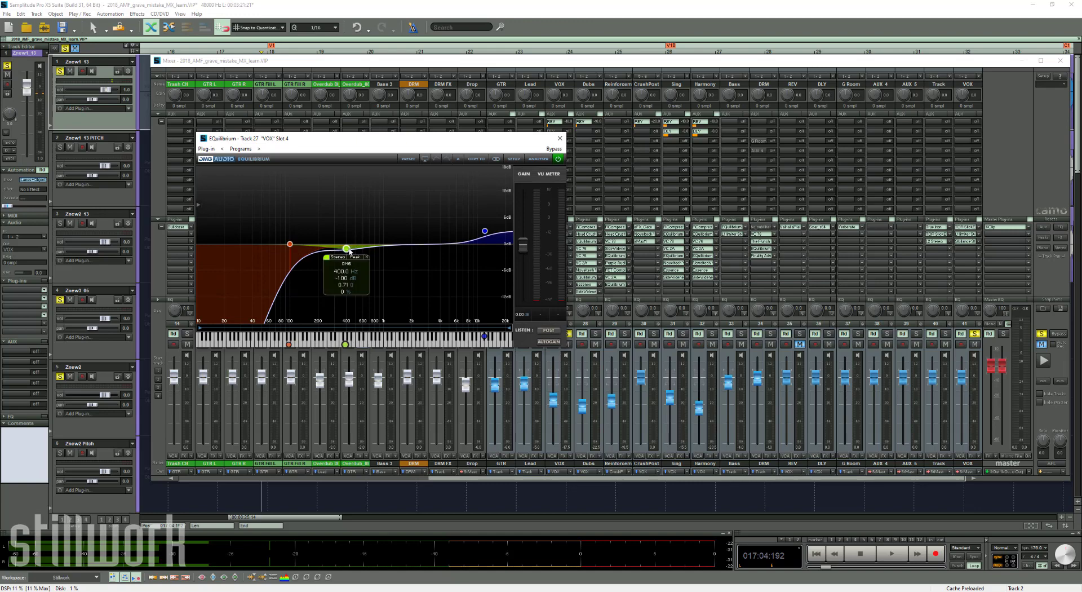
mouse_move(484, 233)
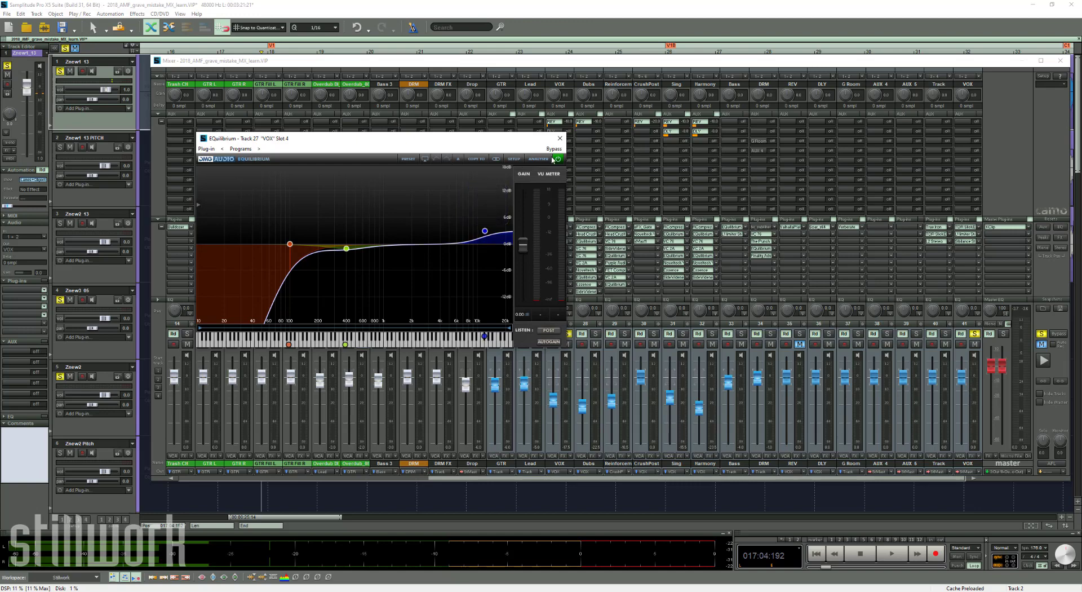
left_click(560, 138)
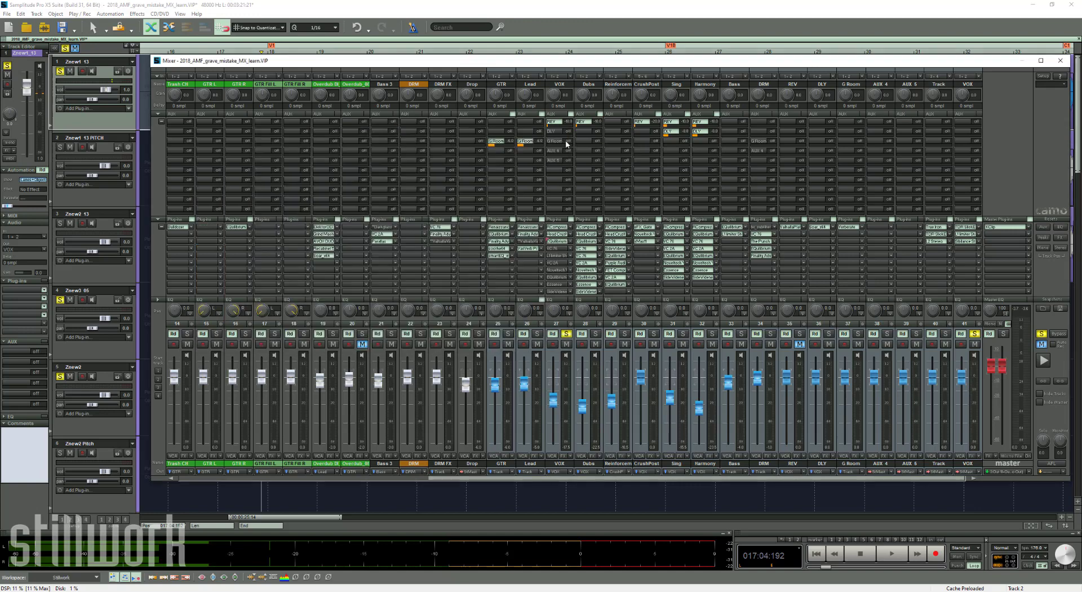
Reactivate and open VC 76 on the VOX bus, then close the mixer and audition the vocal through it from about bar 17.5
left_click(559, 249)
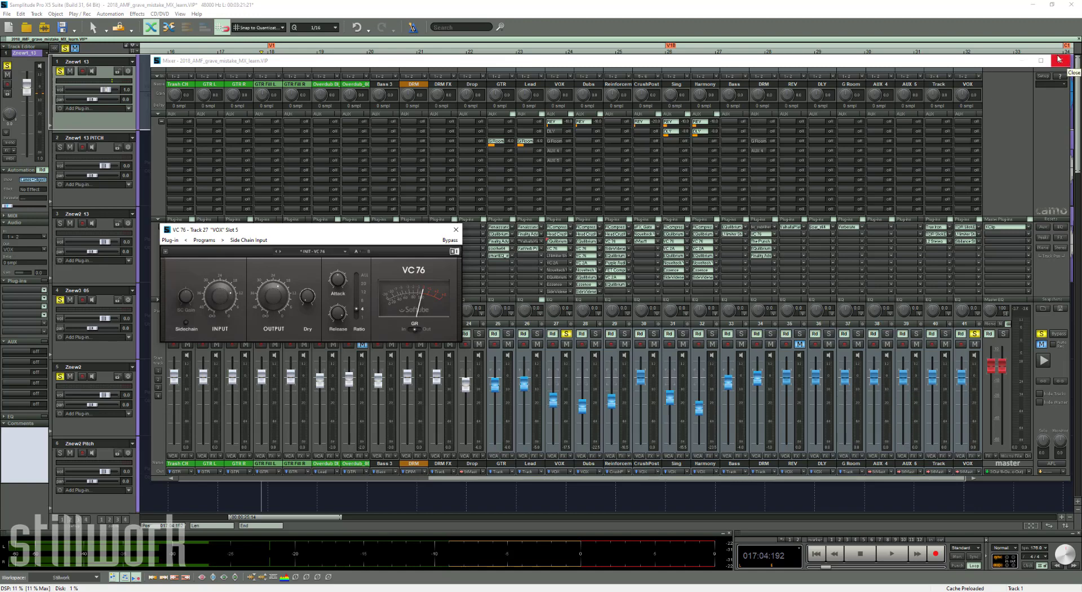
left_click(1065, 62)
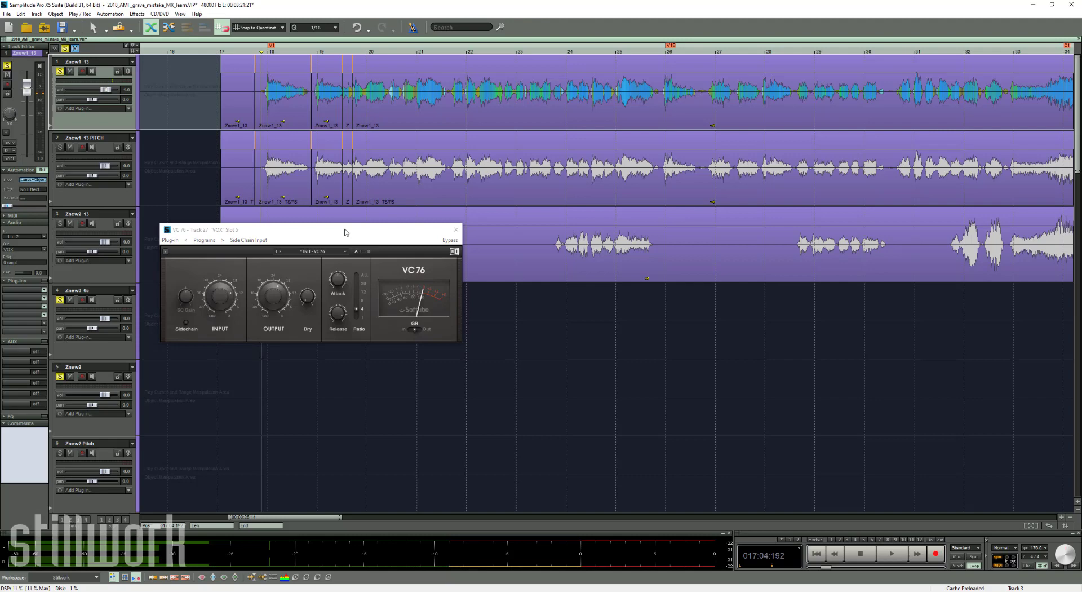
left_click(237, 69)
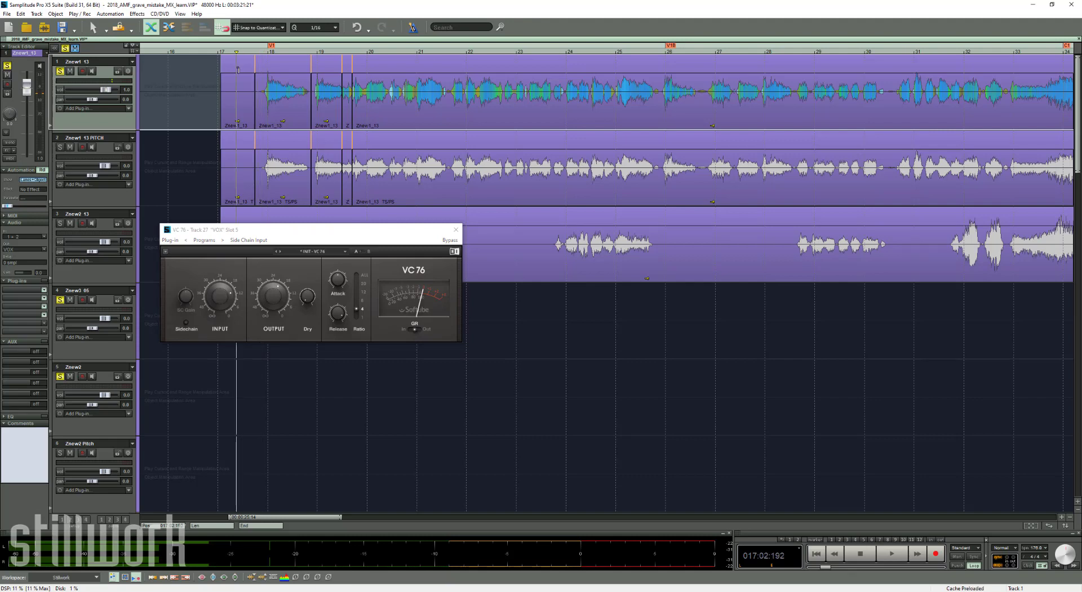
left_click(247, 65)
key("space")
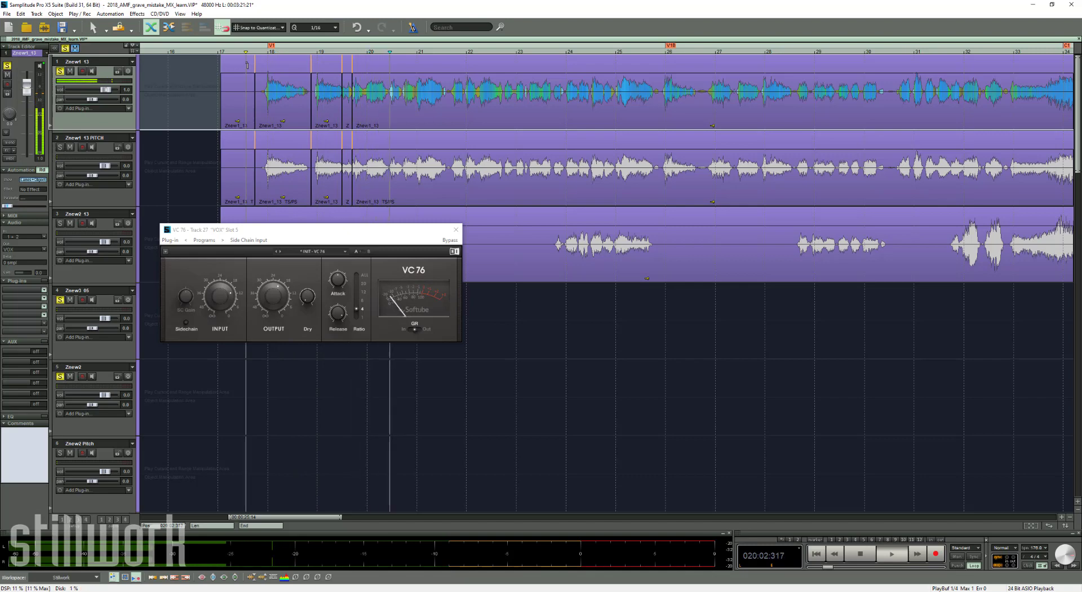
key("space")
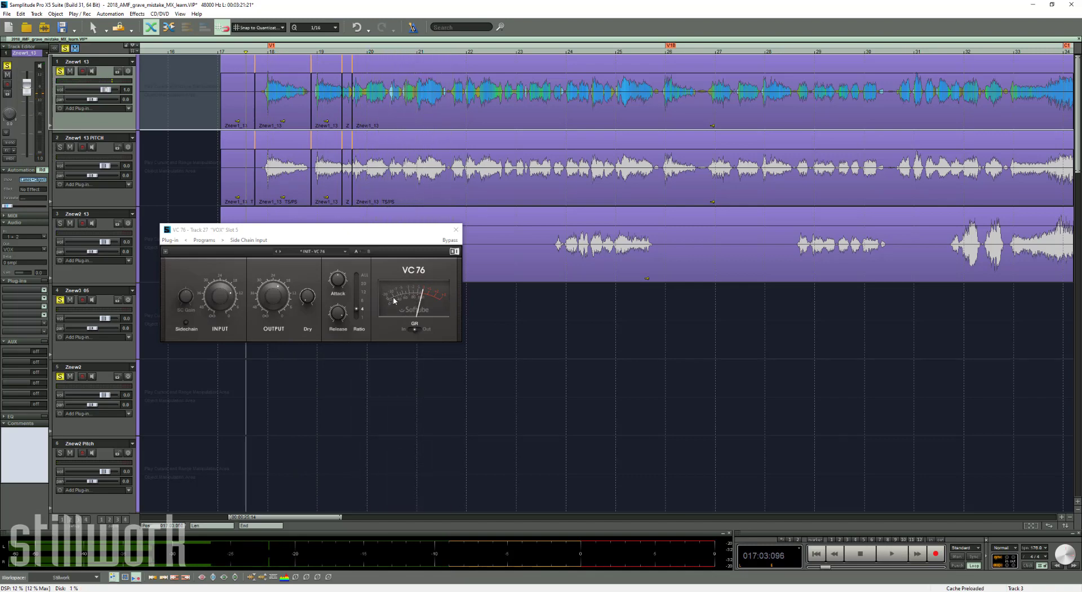
Reactivate L1 limiter Stereo on the VOX bus and audition the vocal through it, closing the limiter and VC 76 windows after playback
key("m")
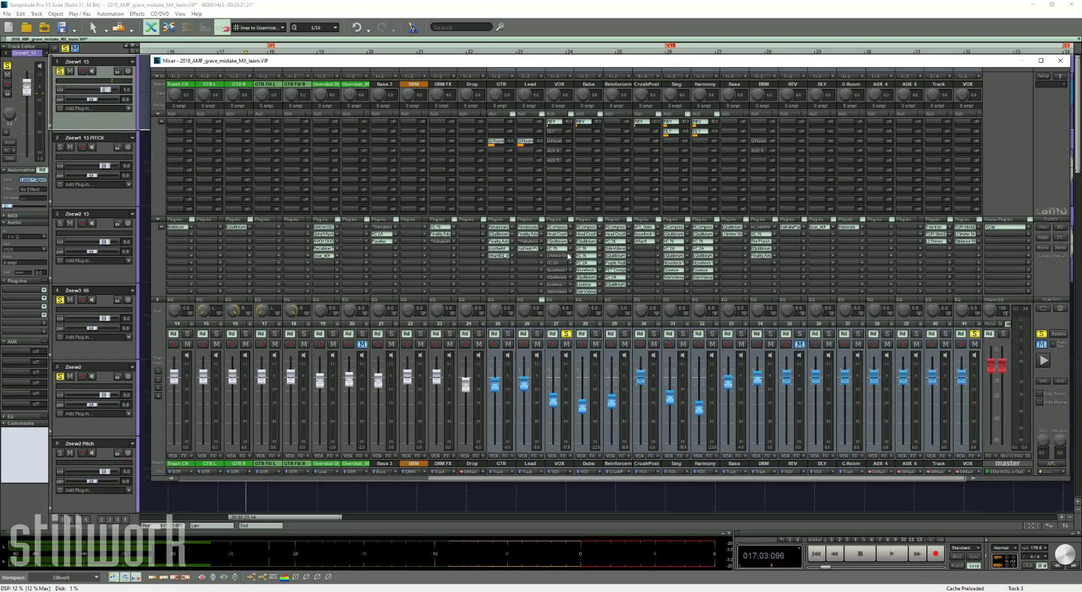
left_click(564, 256)
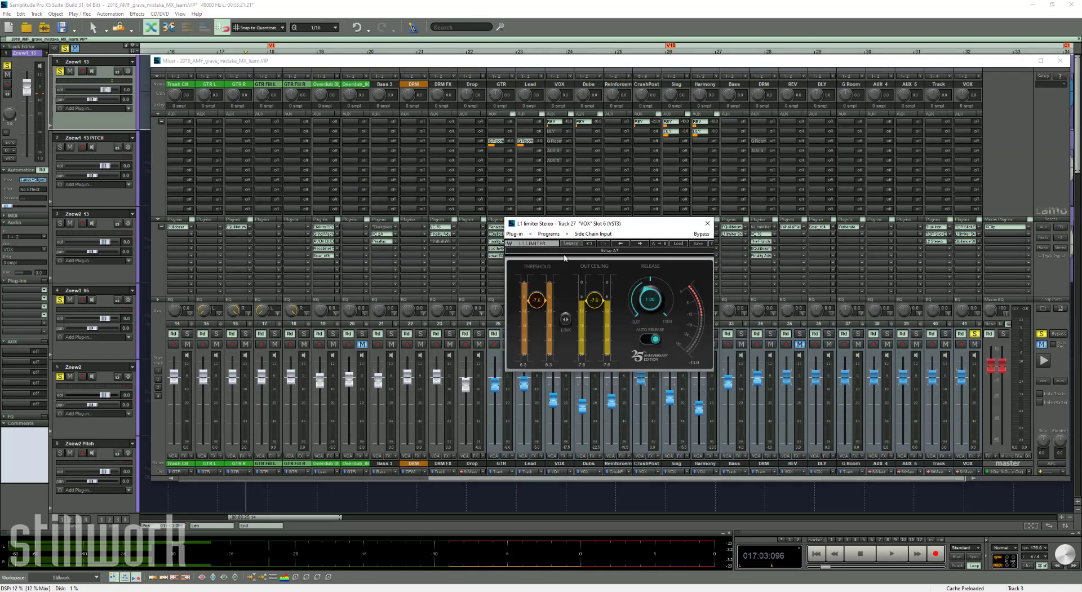
left_click_drag(647, 225, 398, 226)
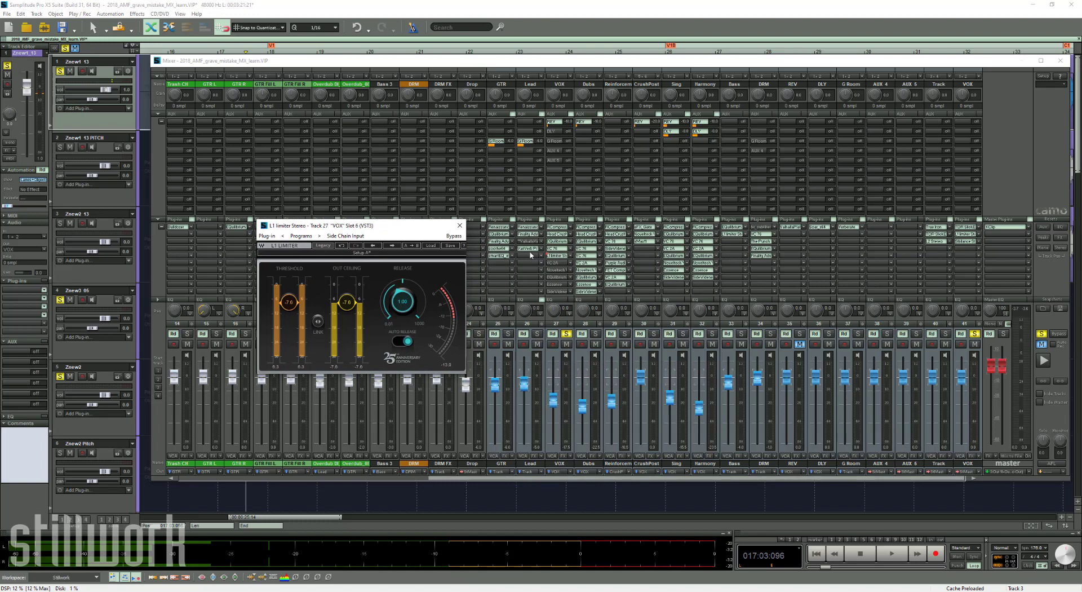
left_click(1061, 60)
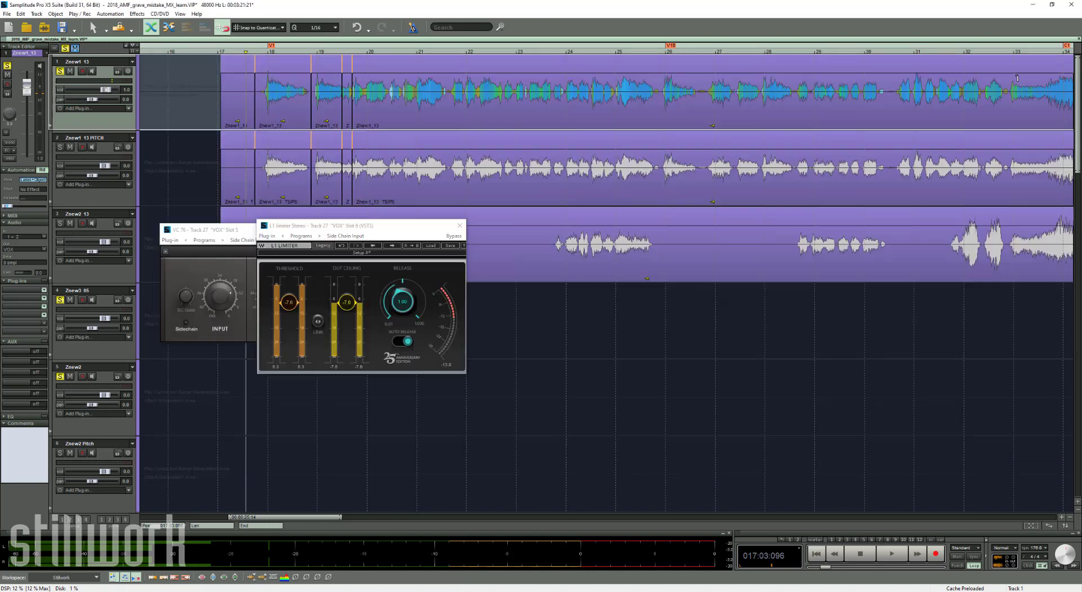
key("space")
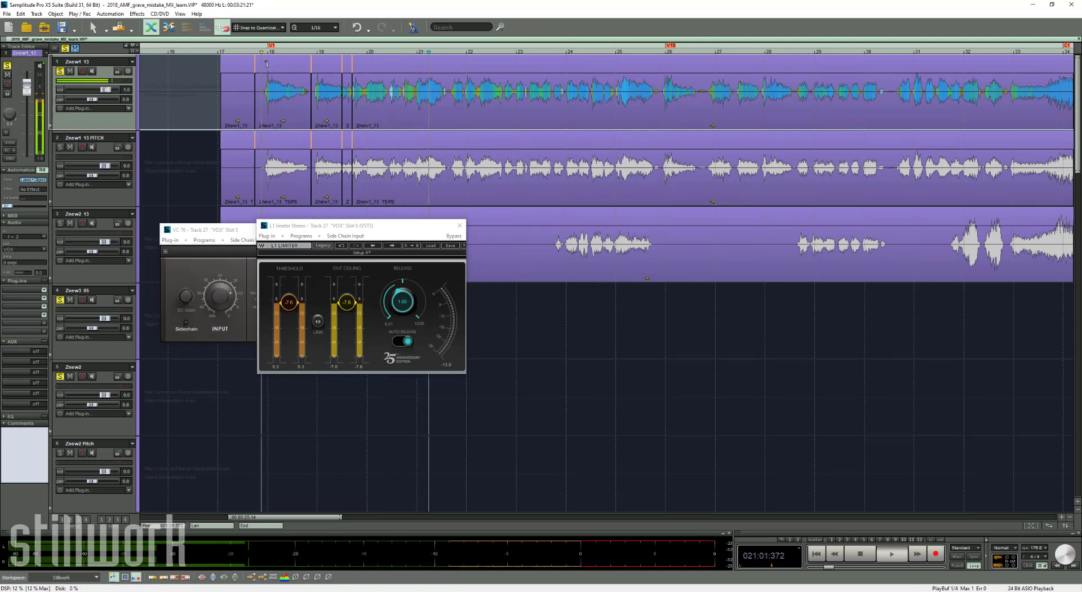
key("space")
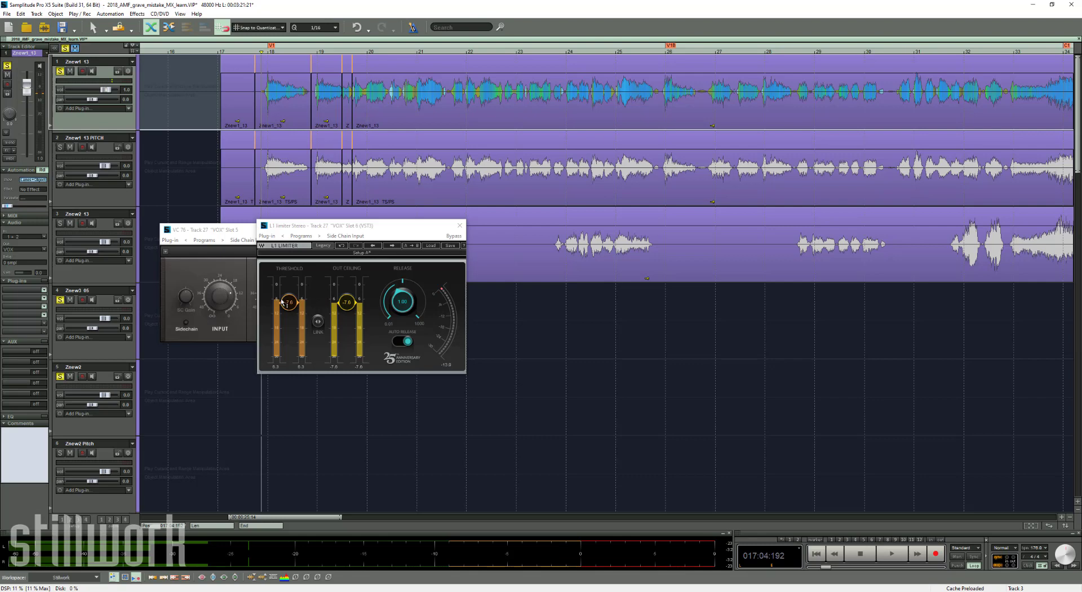
left_click(460, 225)
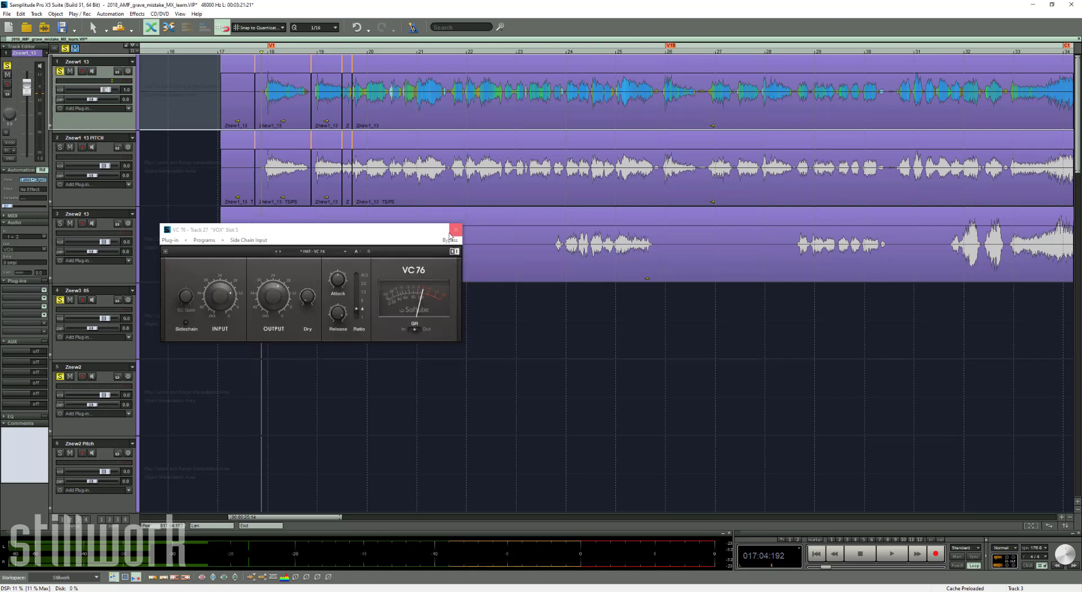
left_click(456, 229)
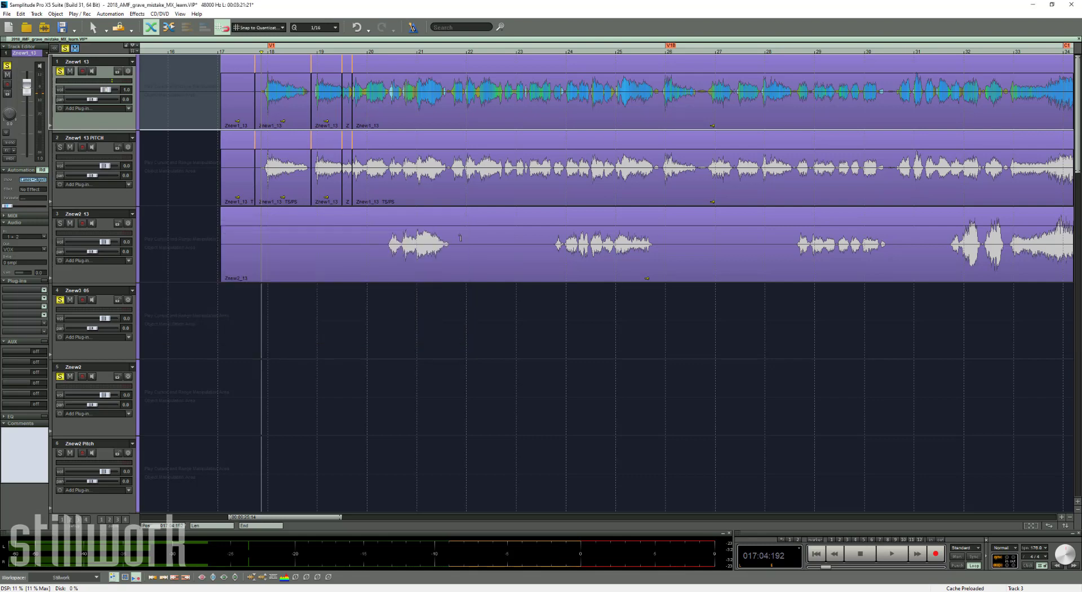
Reactivate VC 2A on the VOX bus and audition the vocal through it with the mixer closed, closing its window after playback
key("m")
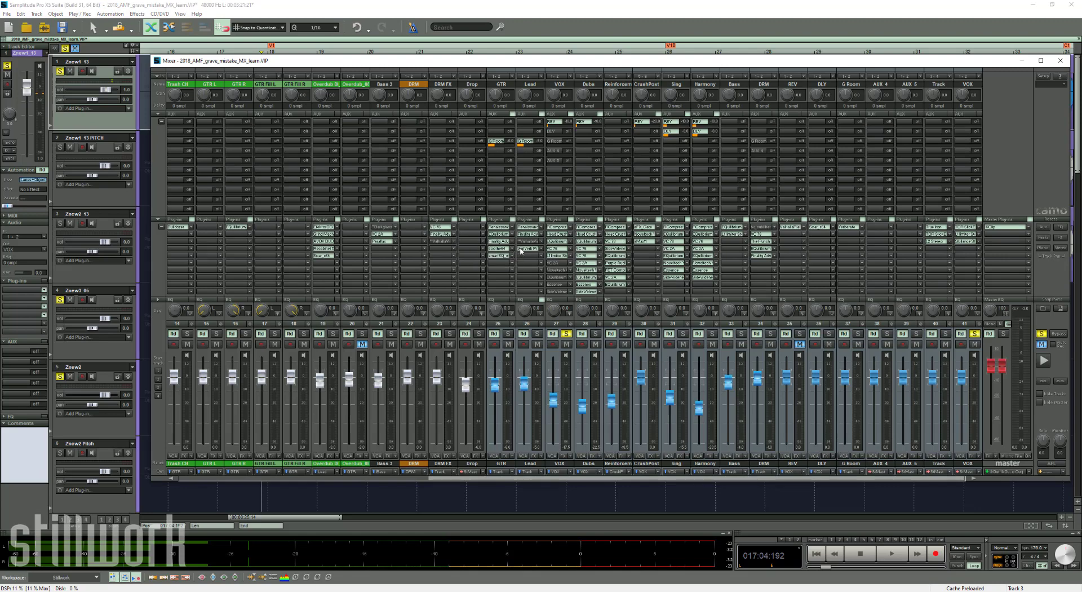
left_click(563, 263)
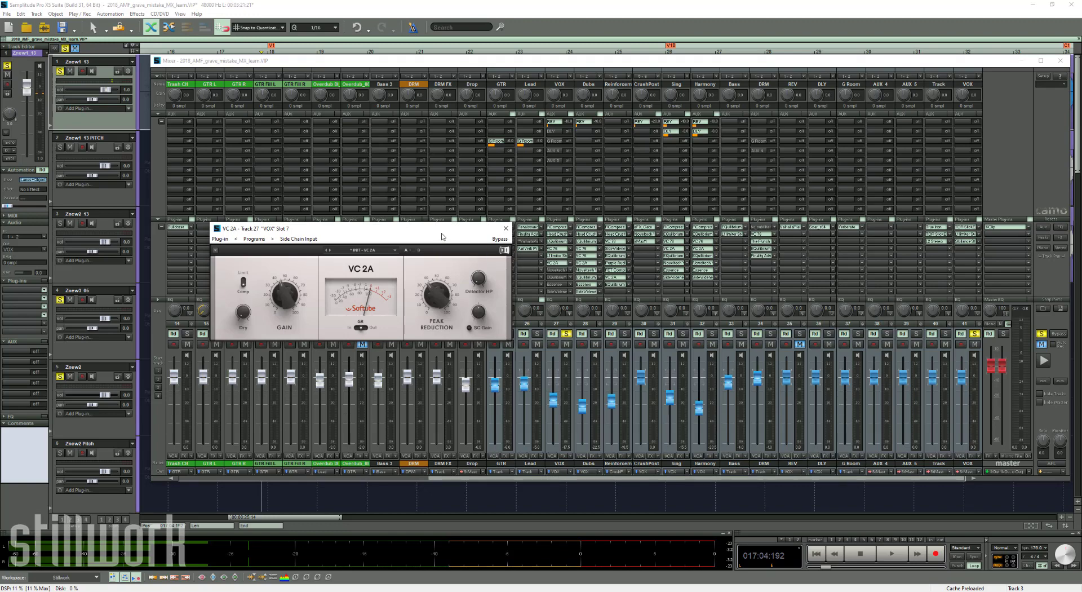
left_click_drag(441, 231, 331, 287)
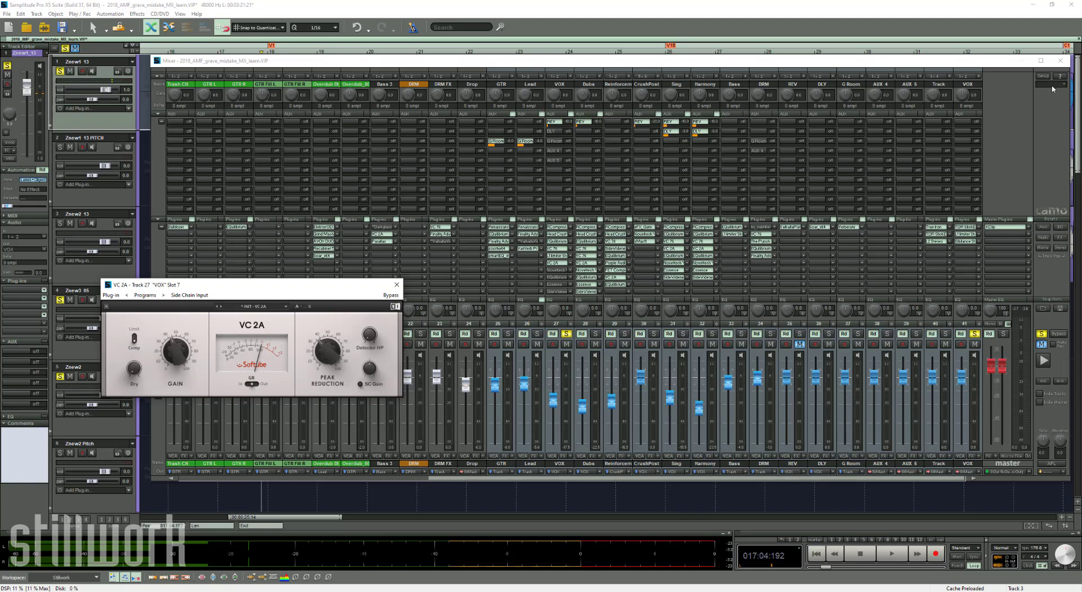
left_click(1061, 60)
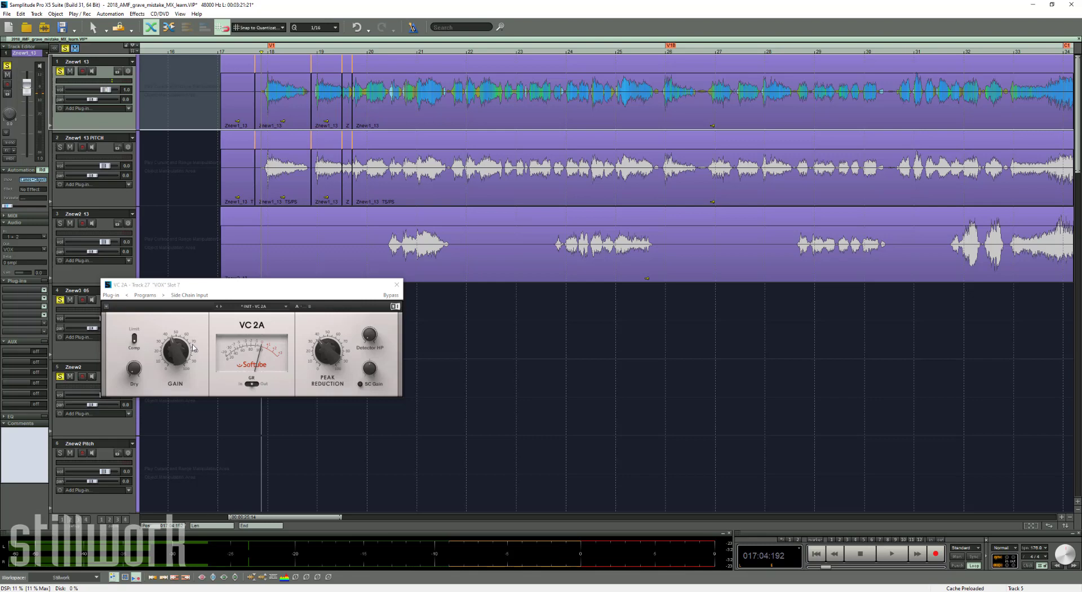
key("space")
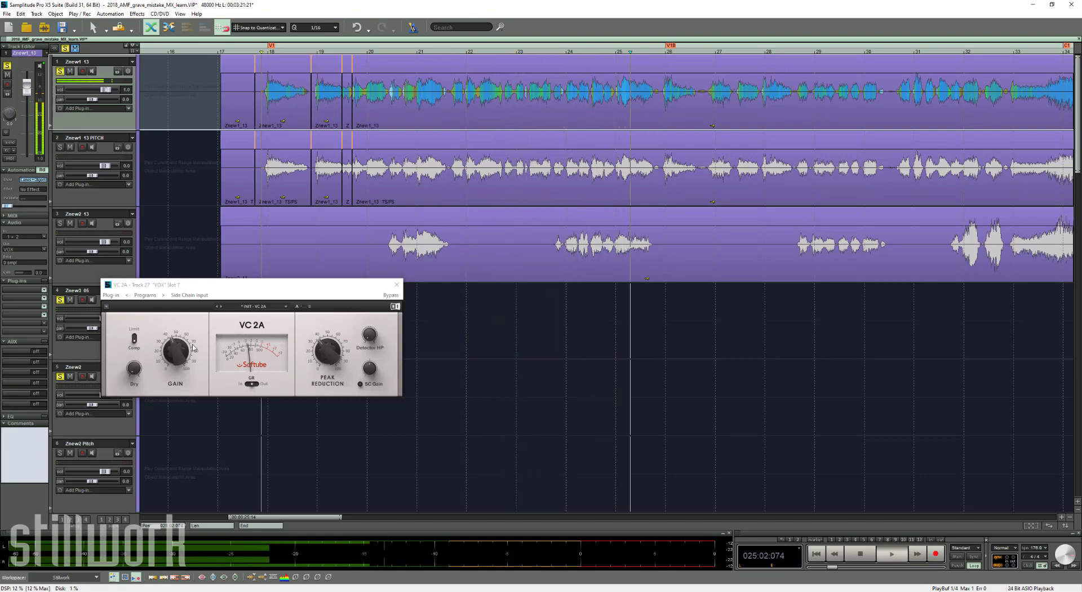
key("space")
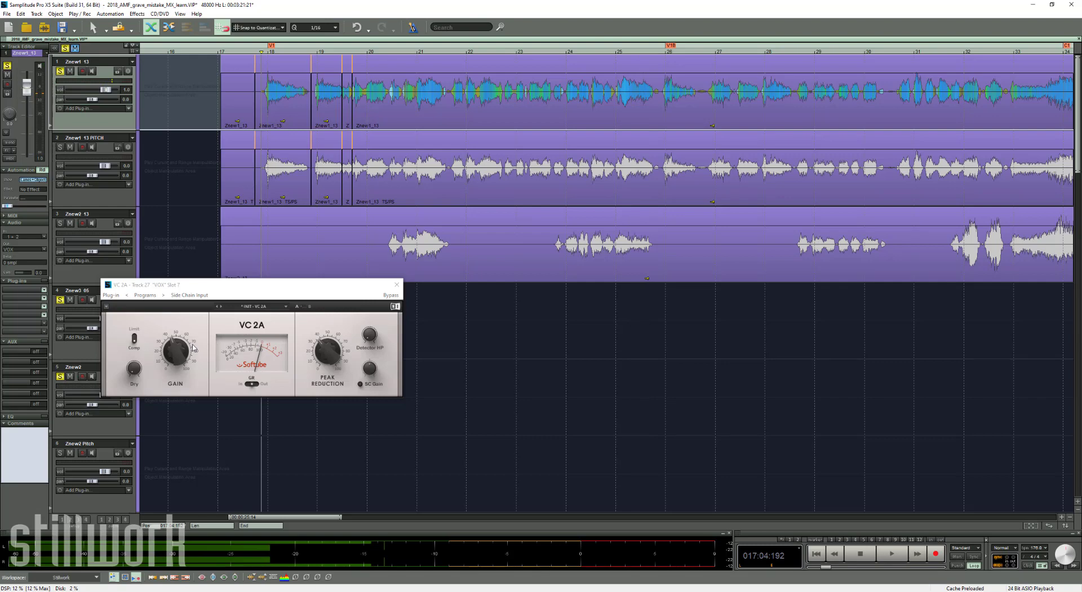
key("m")
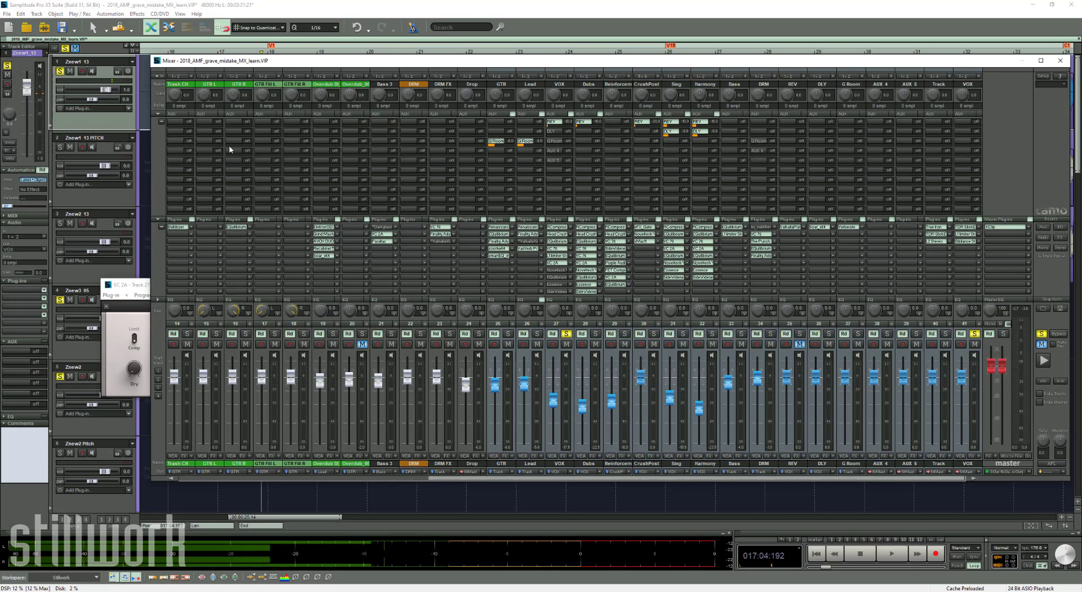
left_click(125, 299)
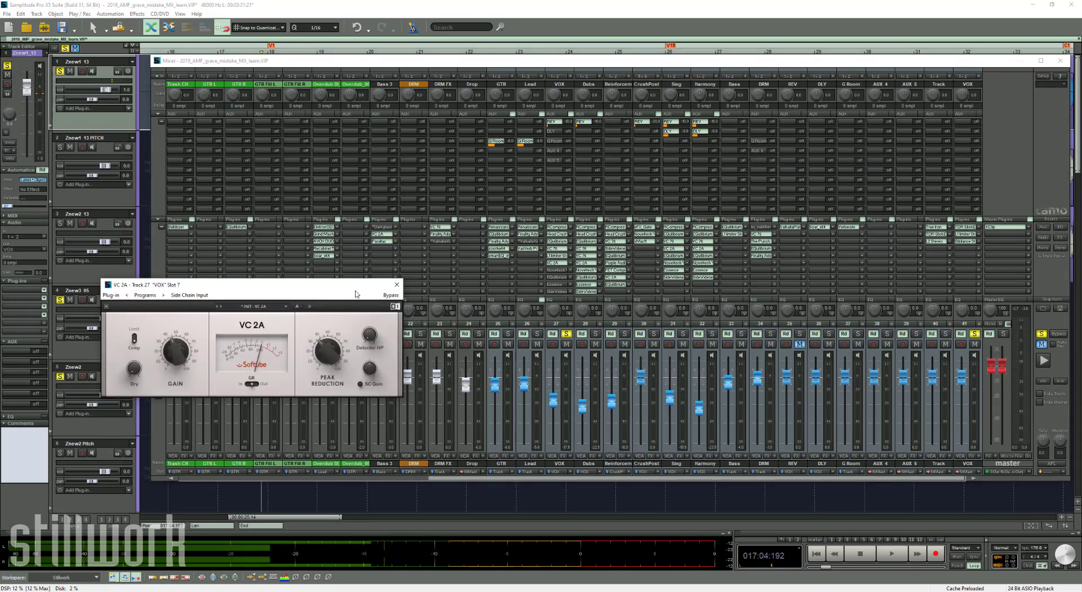
left_click(396, 284)
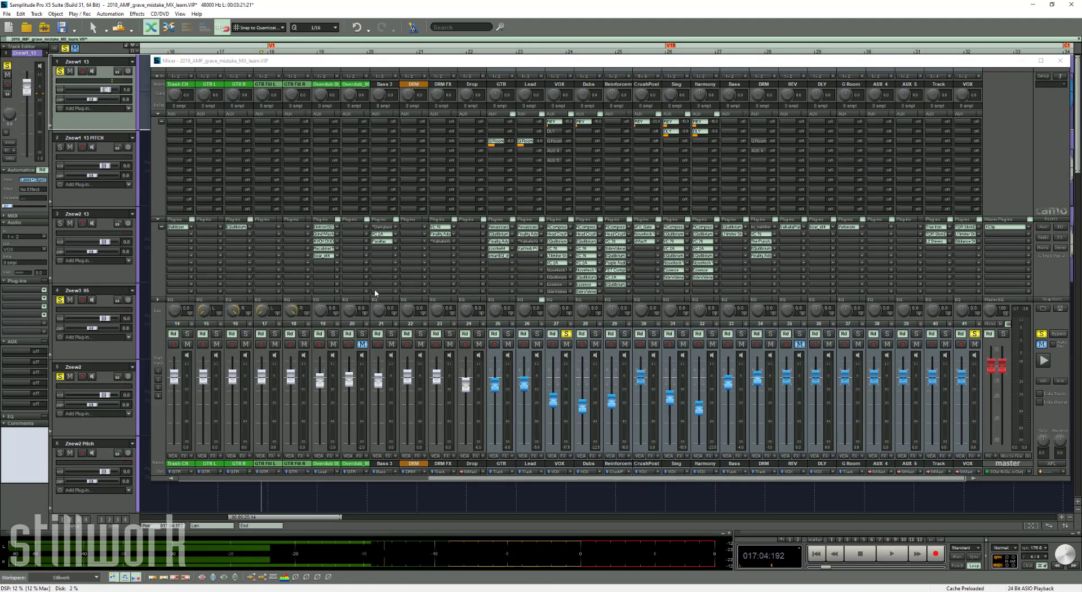
Reactivate Noveltech Vocal Enhancer on the VOX bus and audition the vocal through it from between bars 17 and 18, closing it after playback
left_click(563, 273)
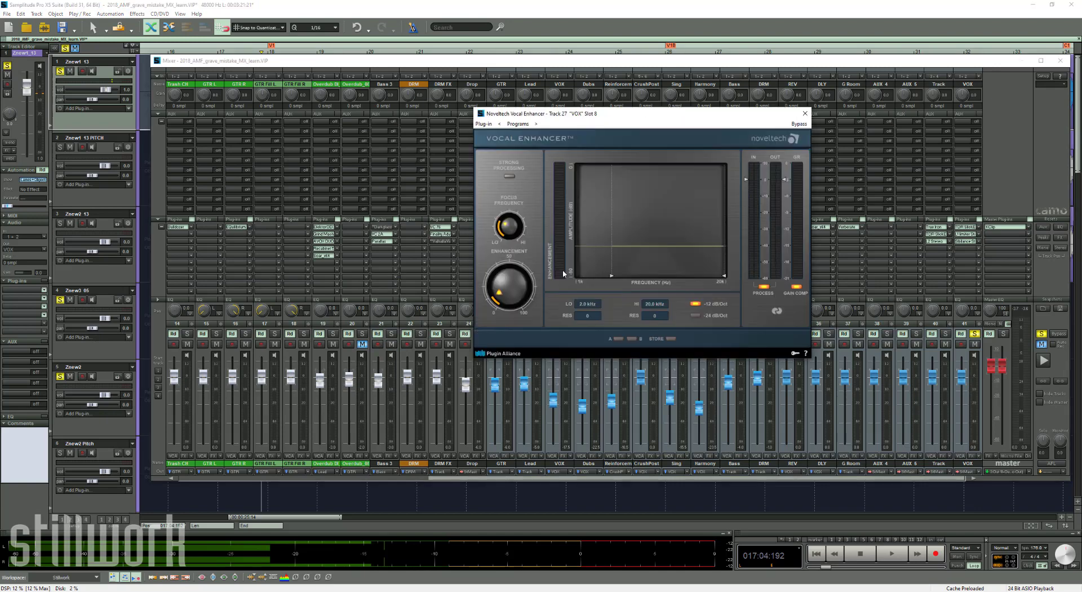
key("Escape")
left_click(1067, 63)
left_click_drag(635, 116, 633, 230)
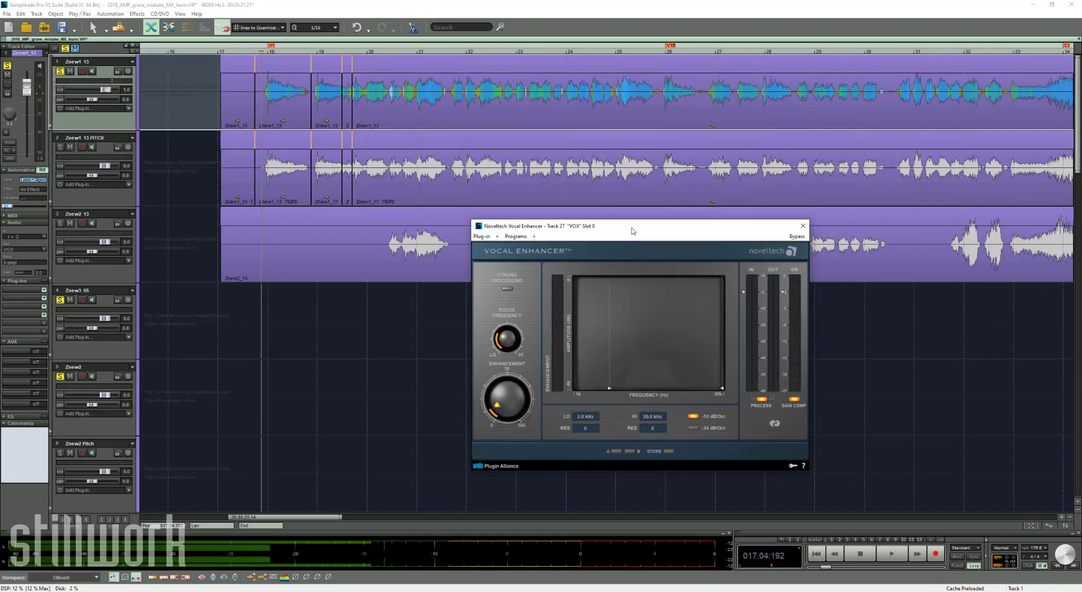
left_click(250, 72)
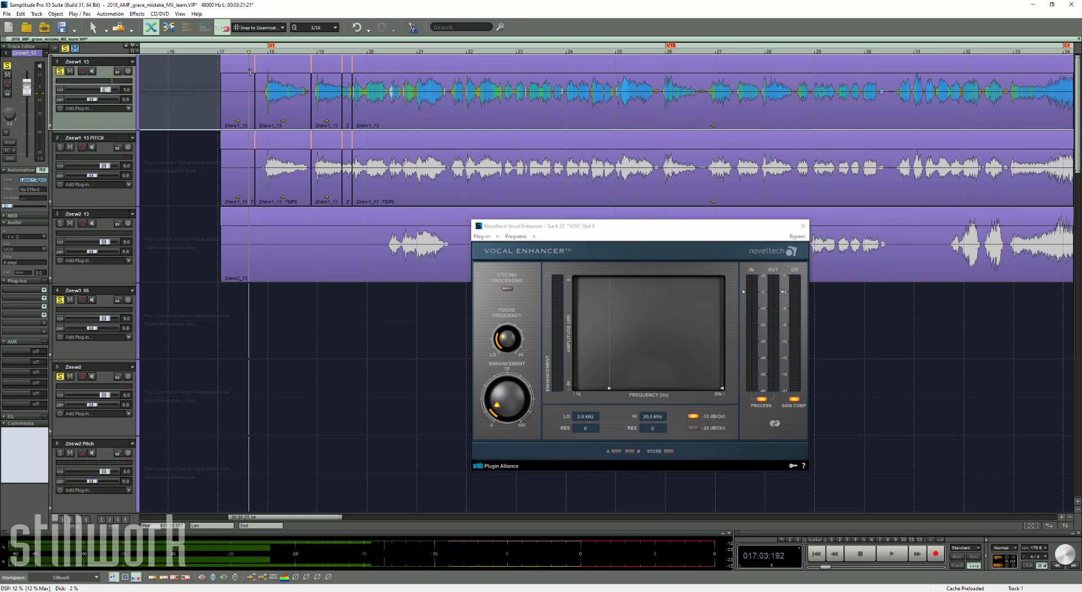
key("space")
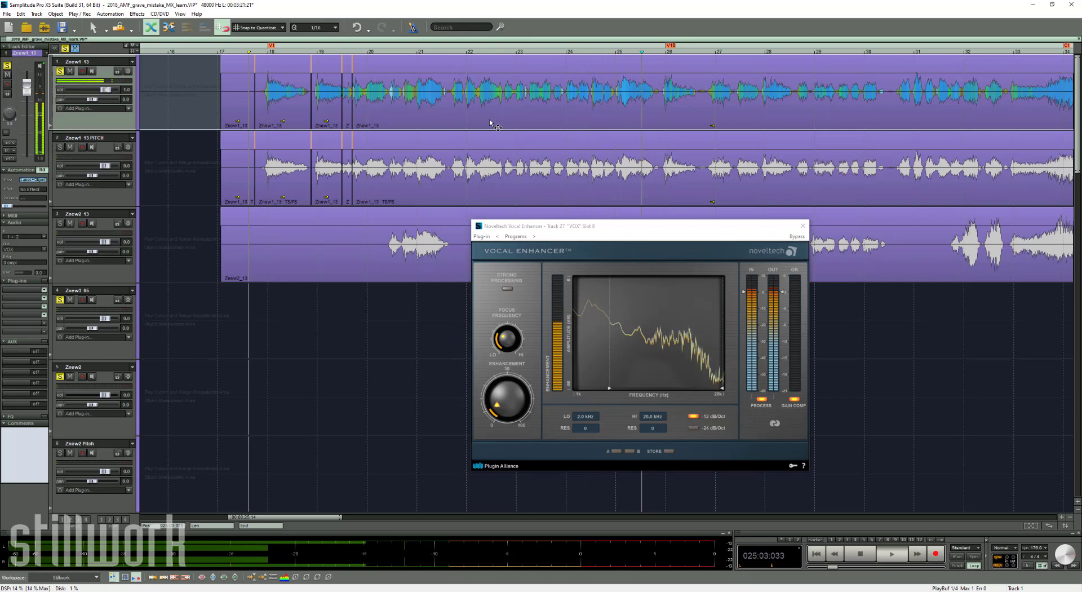
key("space")
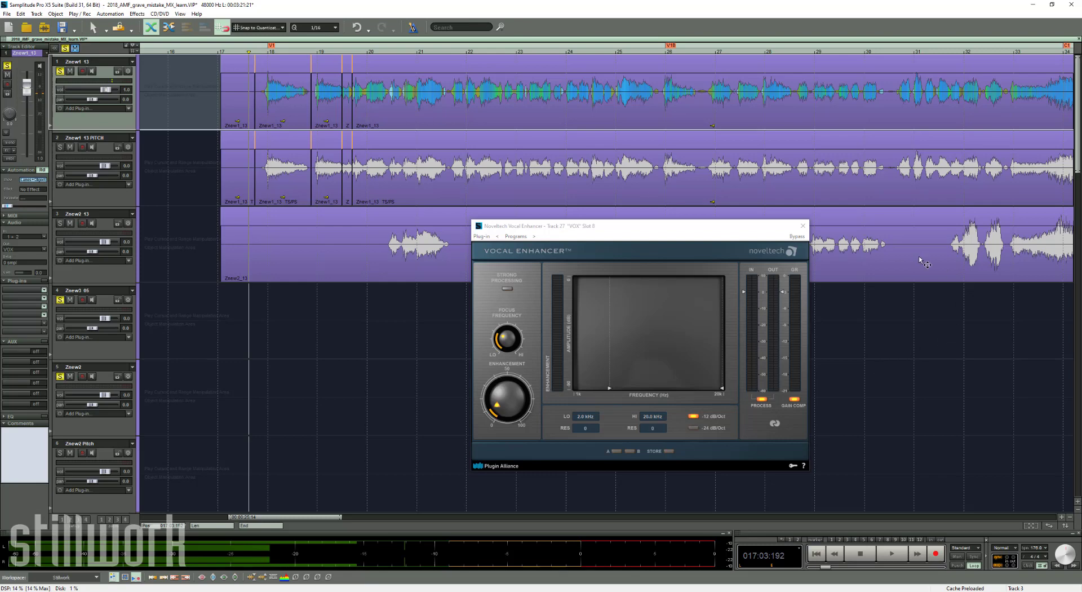
left_click(803, 225)
Reactivate the slot 10 EQuilibrium on the VOX bus and audition the vocal through it, closing the EQ window after playback
key("m")
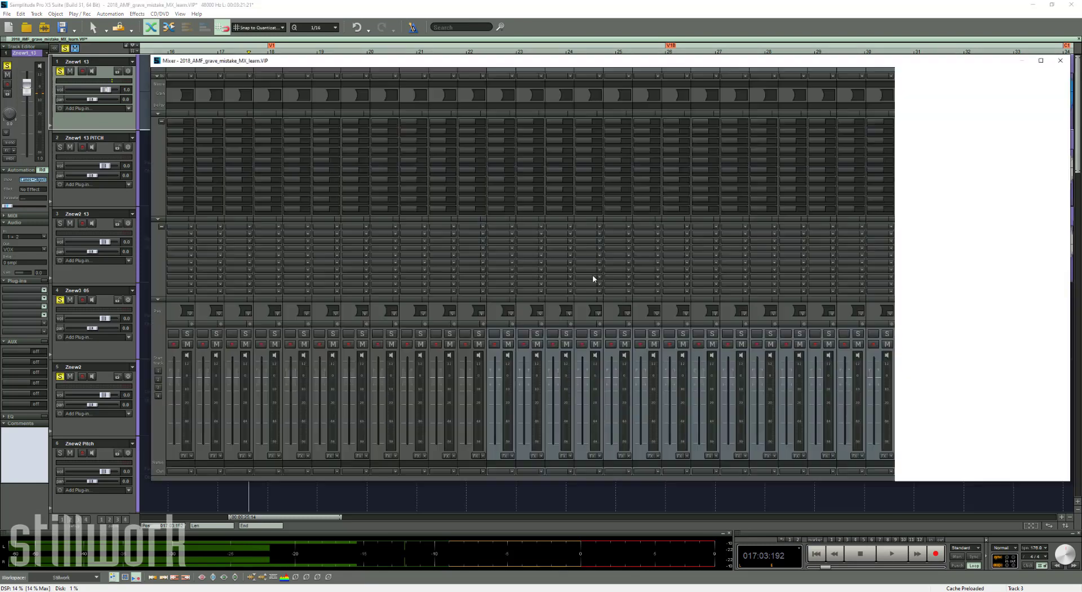
left_click(561, 281)
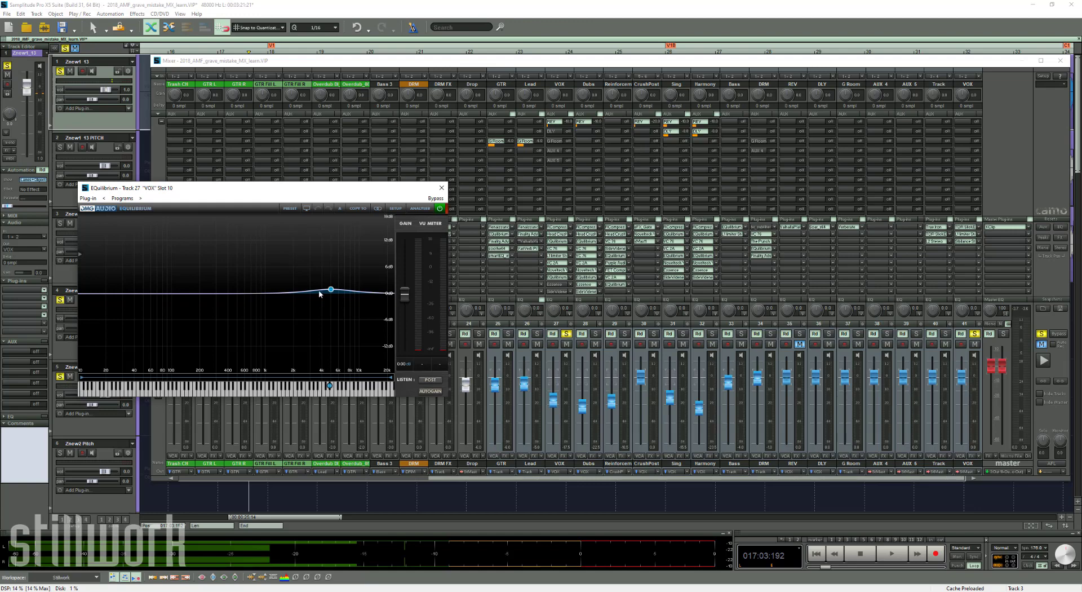
key("space")
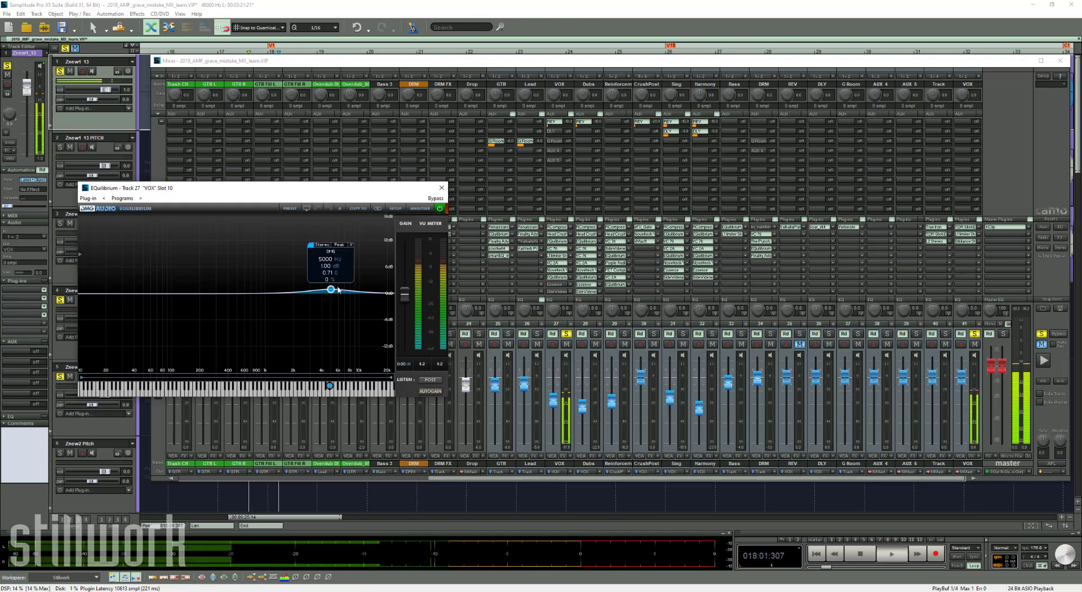
key("space")
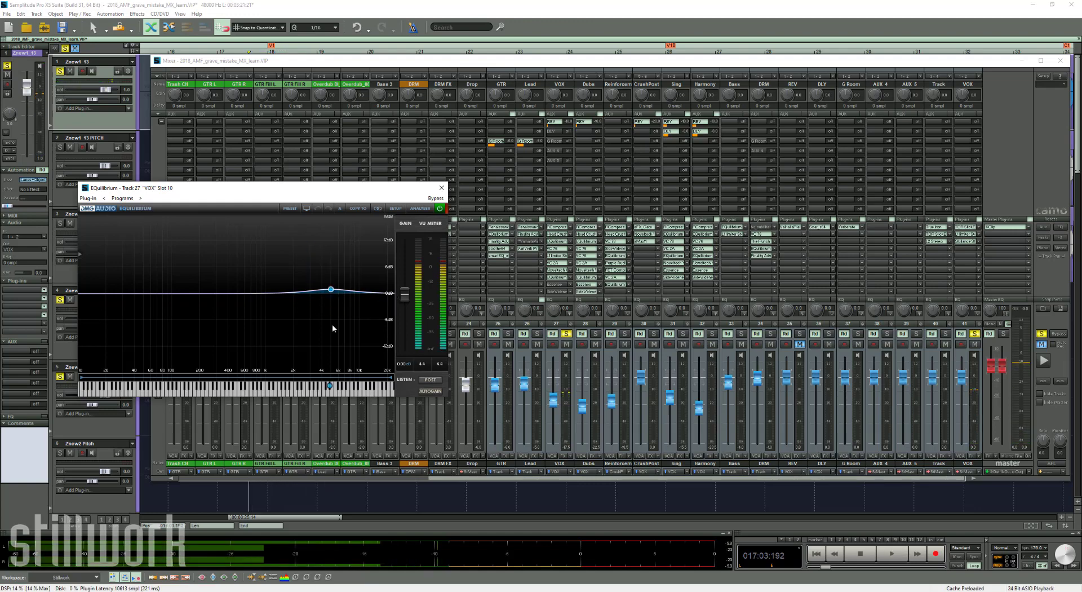
mouse_move(332, 296)
left_click(441, 188)
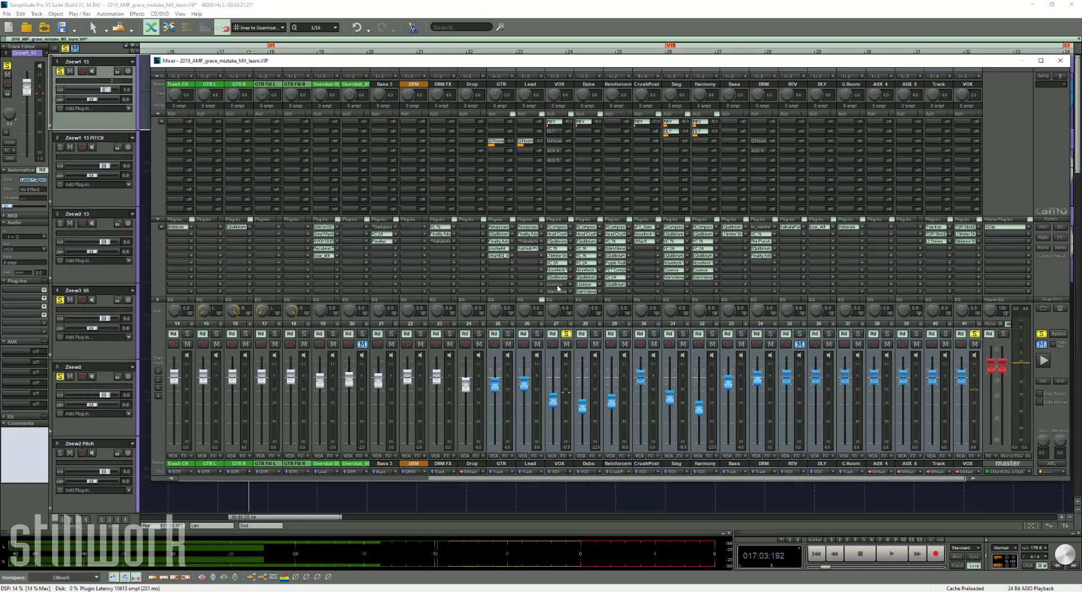
Reactivate Essence on the VOX bus and audition the vocal through it from between bars 17 and 18 with the mixer closed, closing its window
left_click(557, 285)
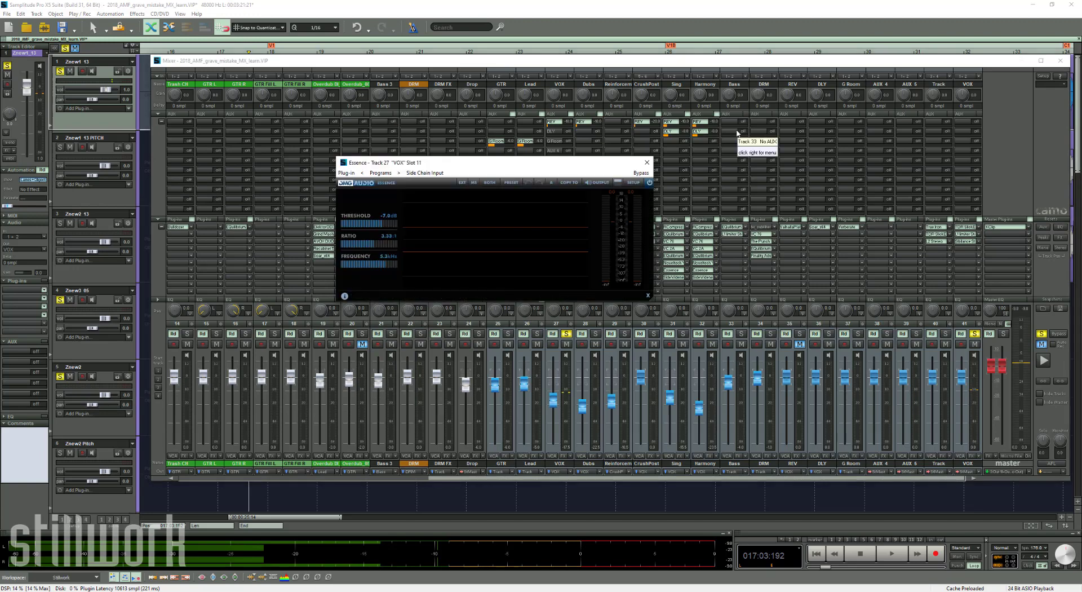
left_click(1060, 60)
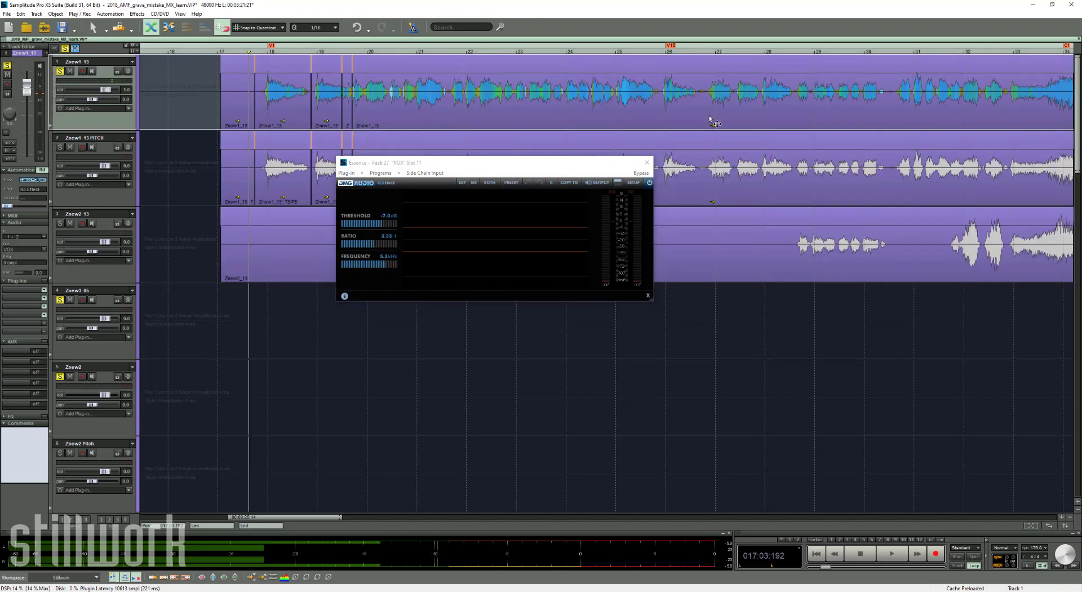
left_click(255, 68)
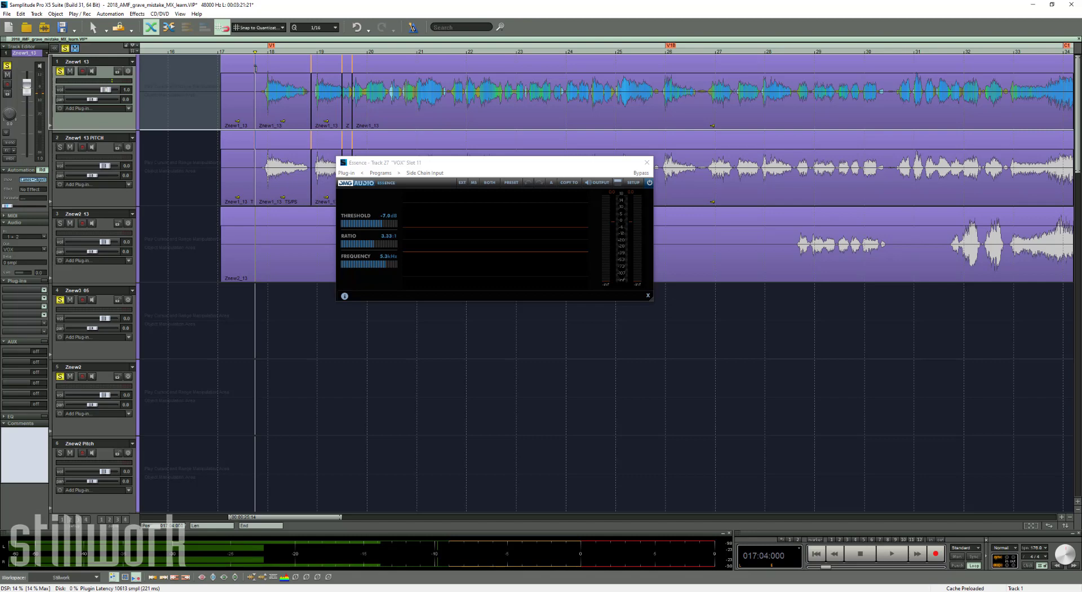
left_click(246, 72)
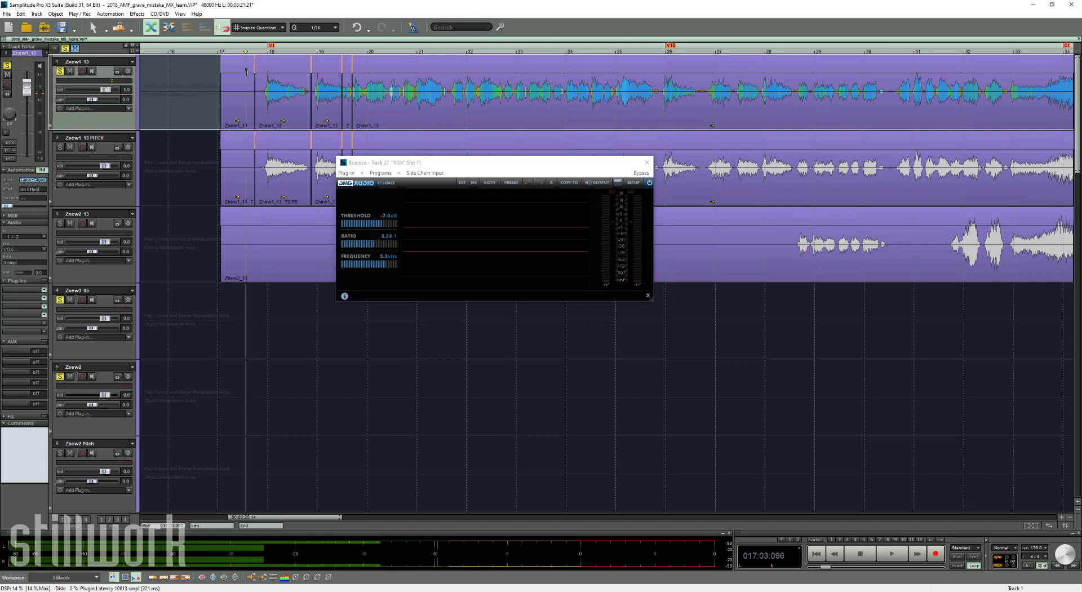
key("space")
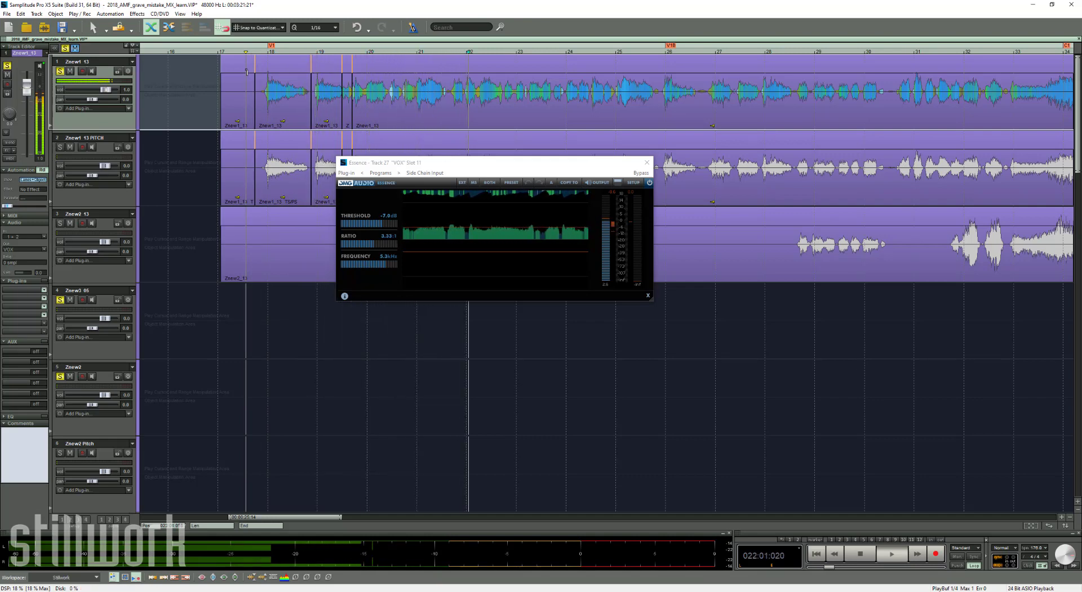
left_click(646, 162)
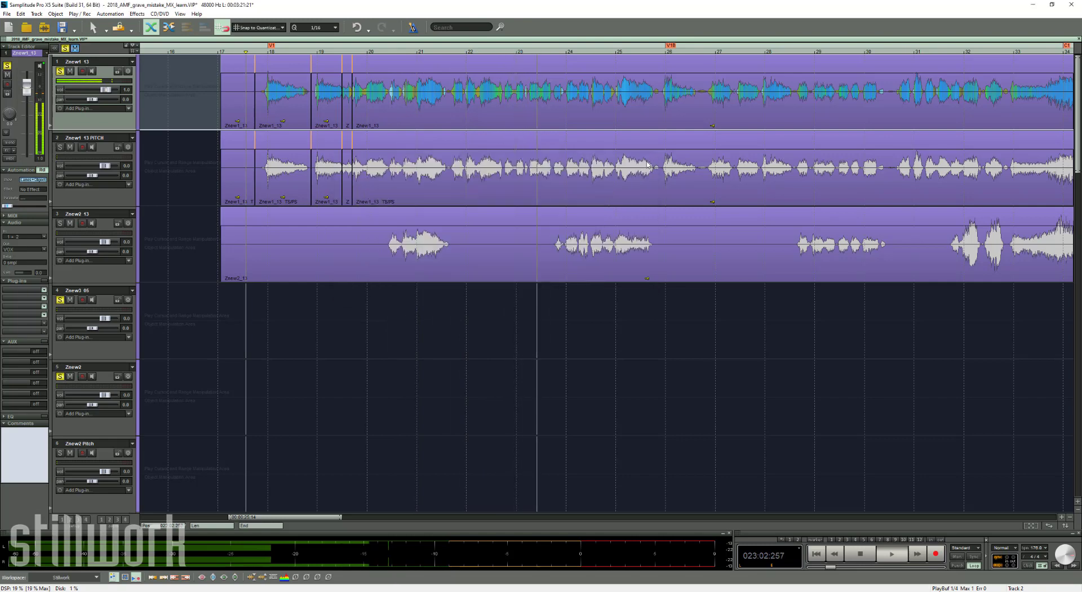
Reactivate SideWidener in slot 12 of the VOX bus and audition the vocal through it, closing its window and stopping playback
key("m")
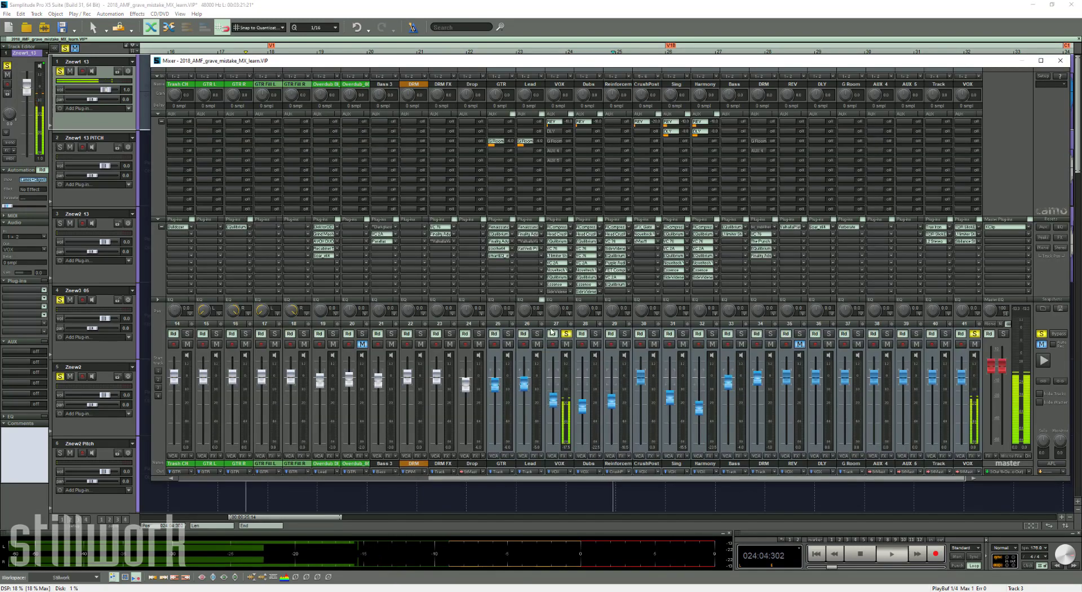
left_click(566, 291)
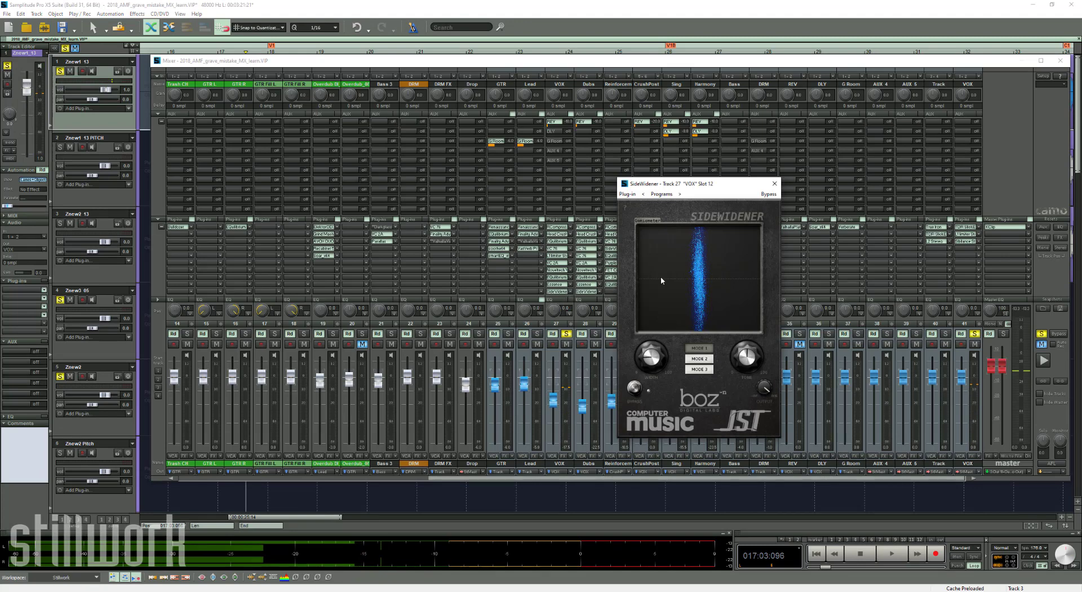
key("space")
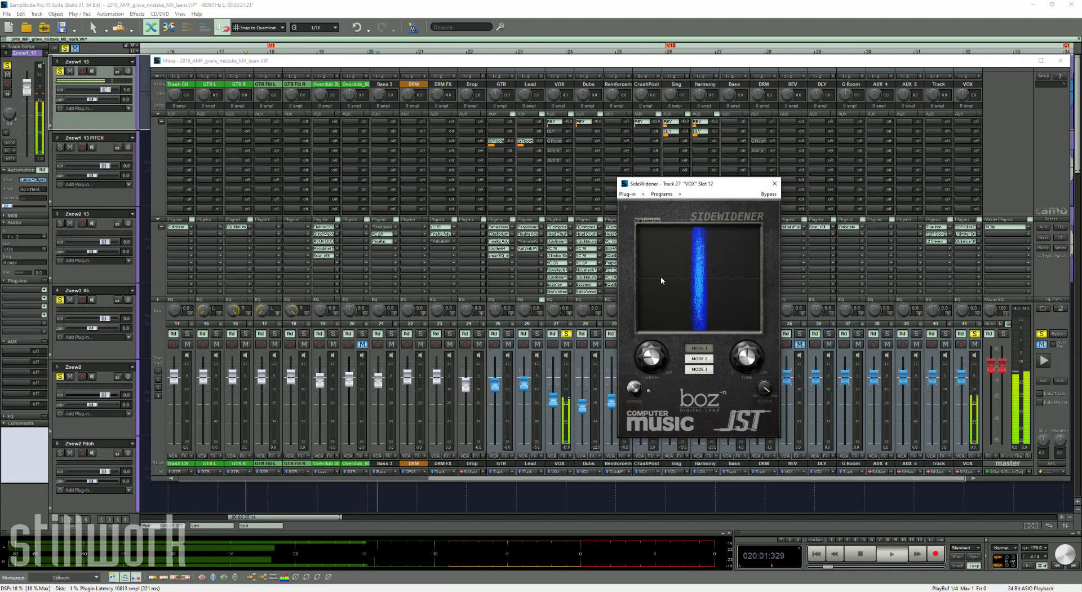
left_click(774, 184)
key("space")
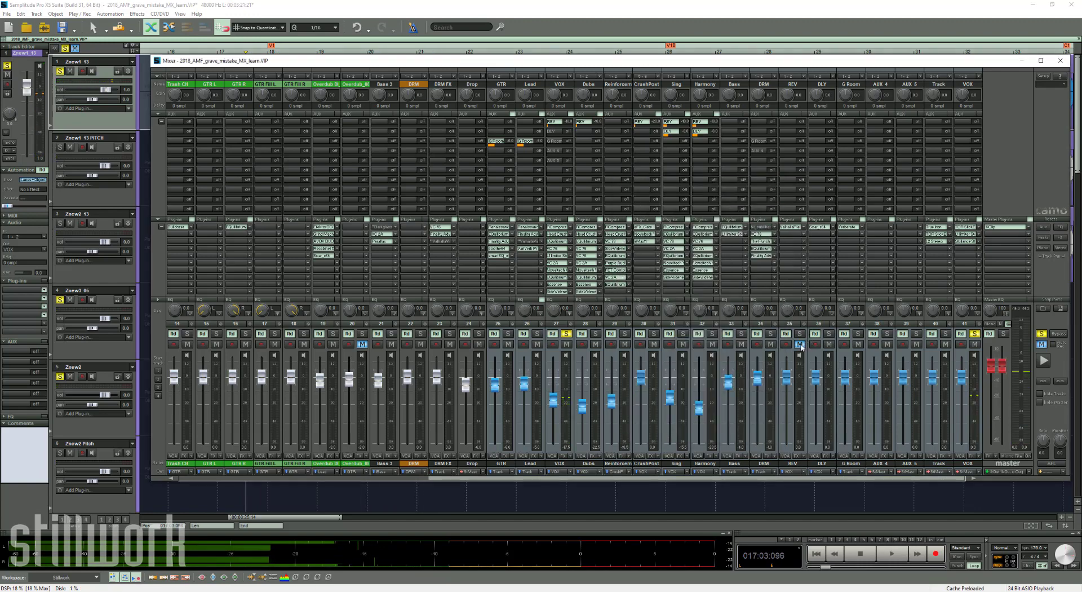
Unmute the REV bus and audition the vocal with its ValhallaPlate reverb open, closing the plug-in after playback
left_click(787, 227)
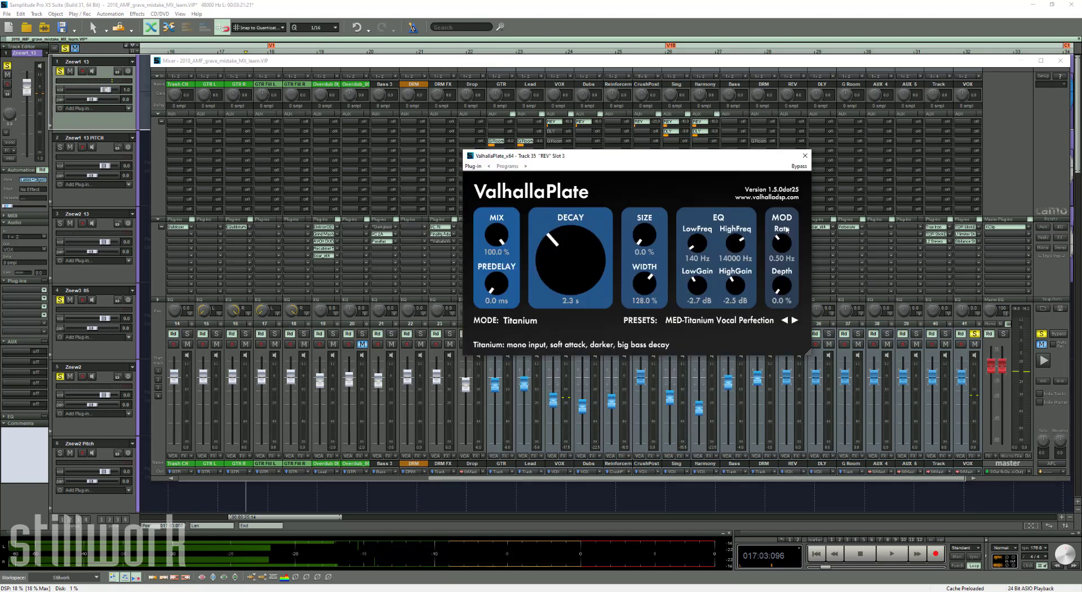
key("space")
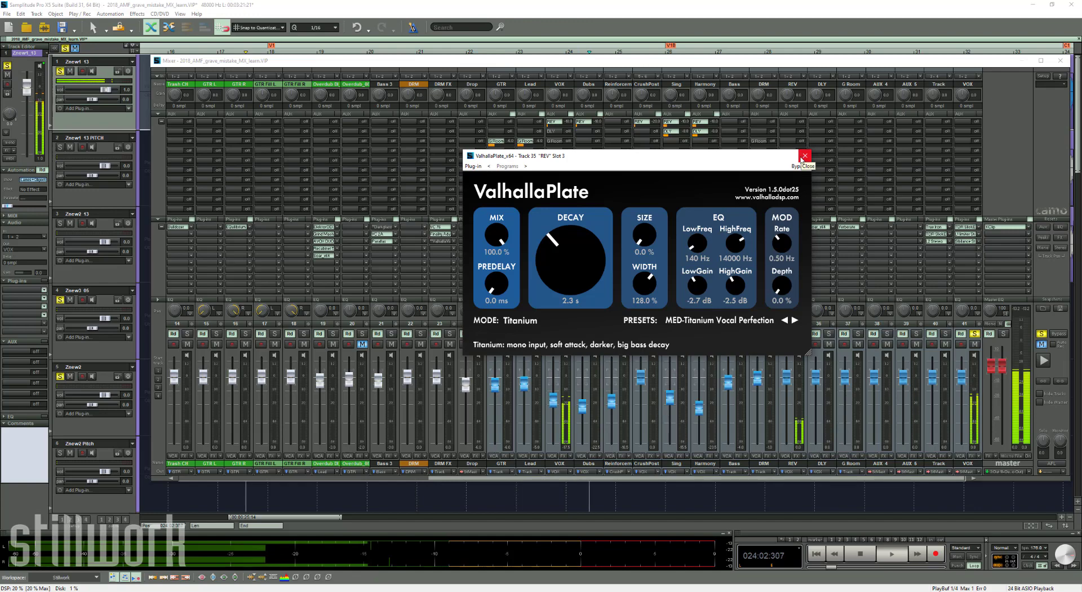
key("space")
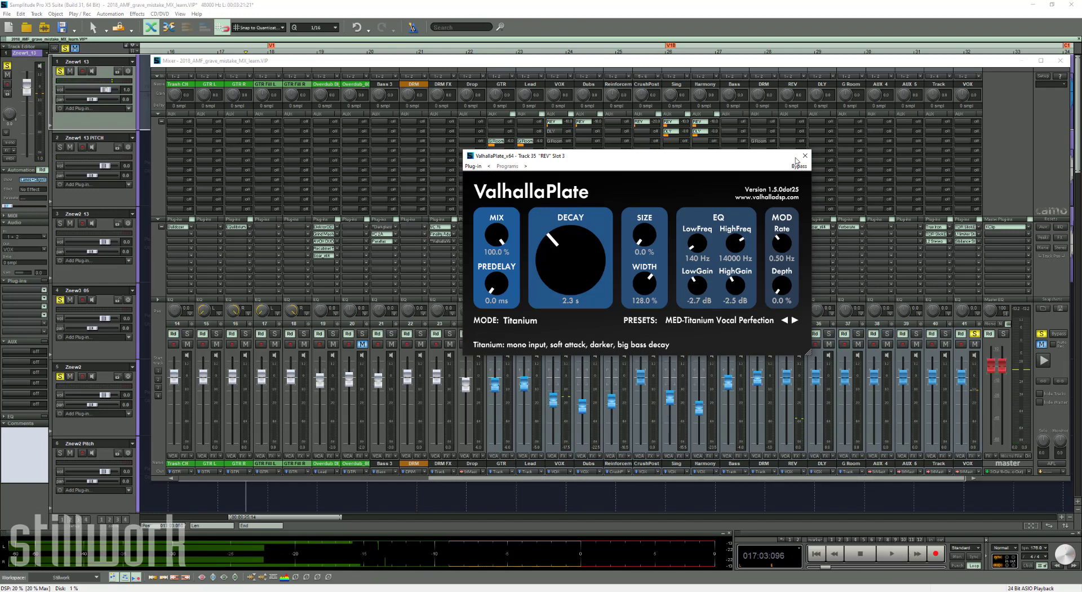
left_click(805, 156)
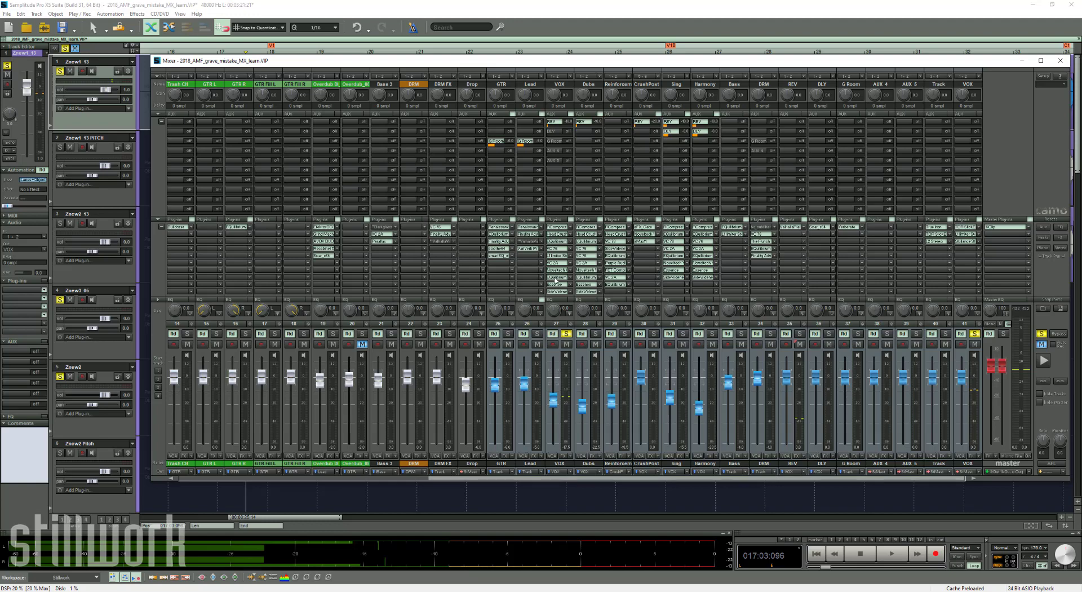
Bypass all VOX bus plug-ins, unsolo the bus and reset its fader to unity, auditioning the full mix with the unprocessed vocal
left_click(574, 227)
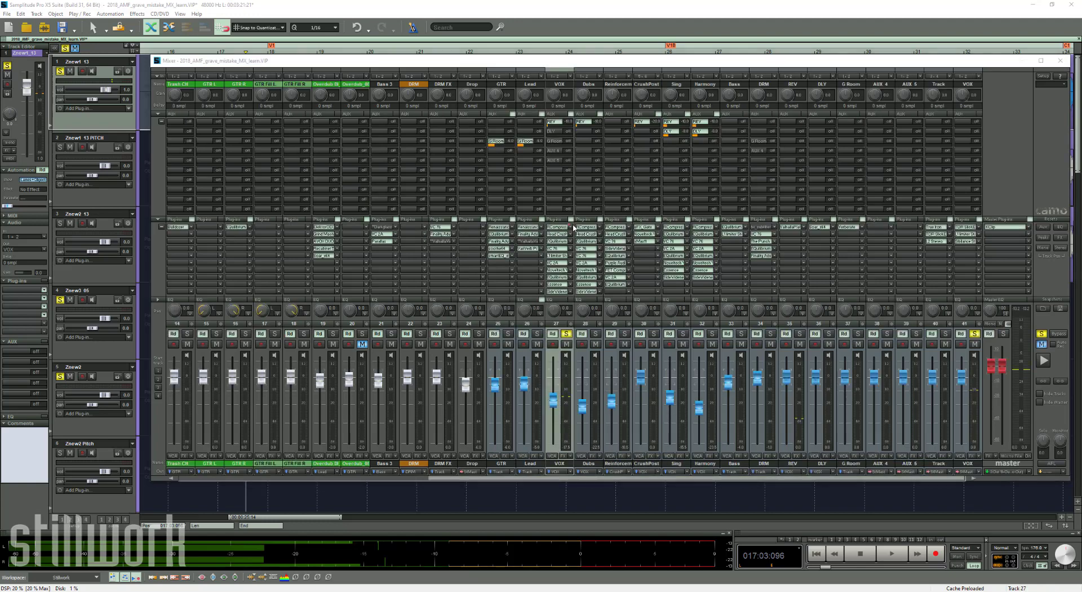
left_click(571, 220)
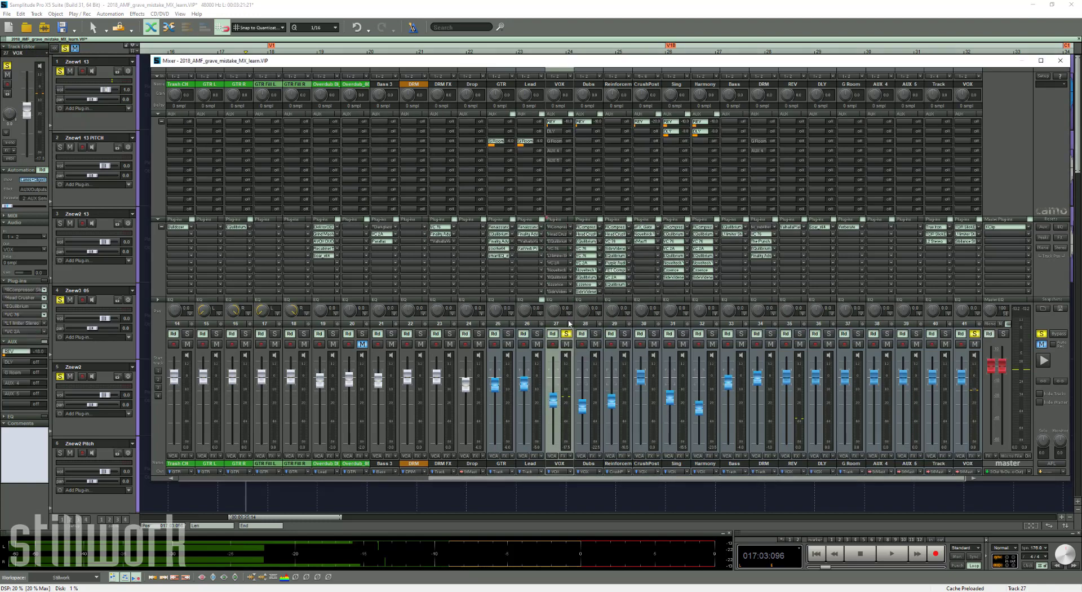
left_click(569, 334)
double_click(552, 400)
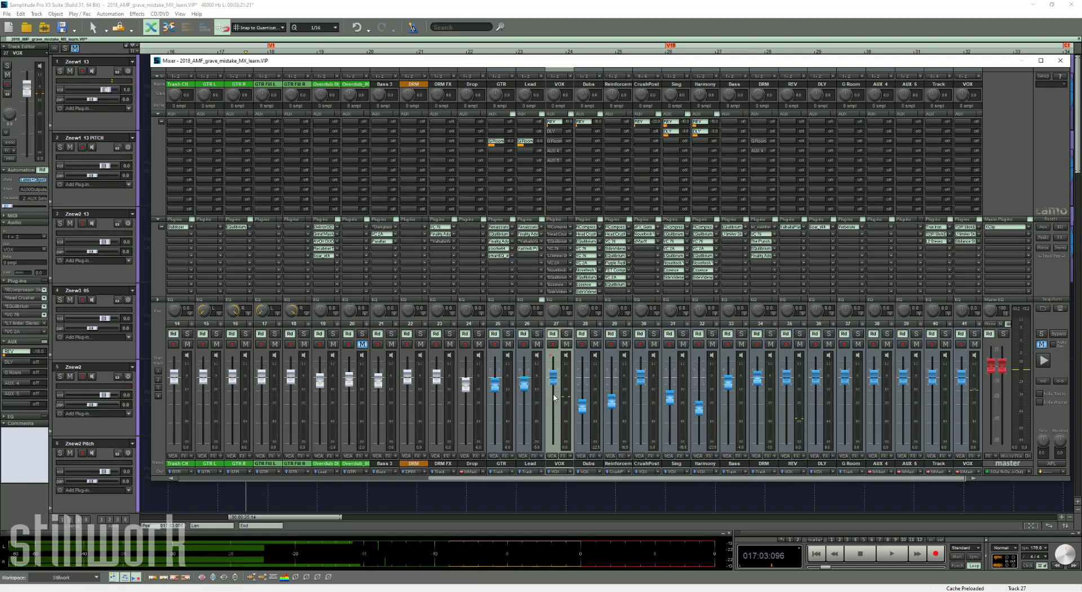
key("space")
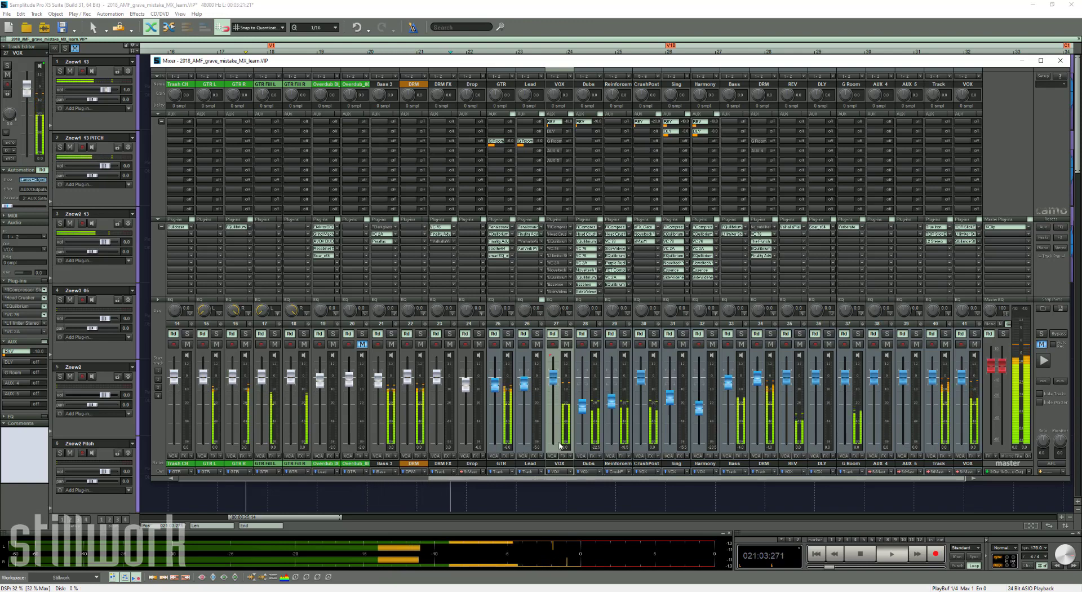
key("space")
Restore the VOX bus fader to its earlier lowered level and reactivate its whole plug-in chain, auditioning the full mix with the processed vocal
type("1")
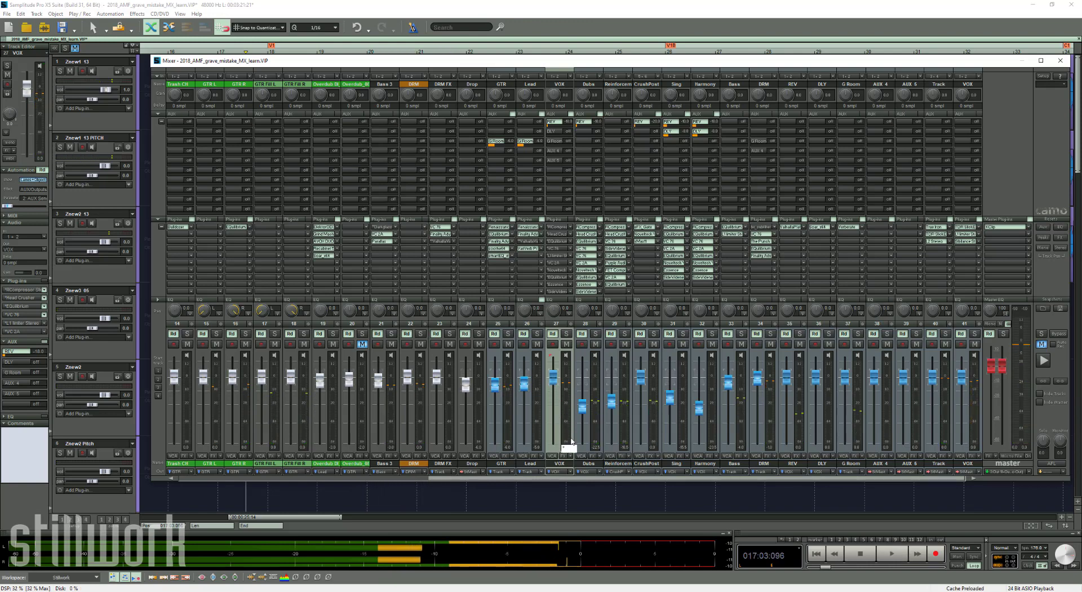
type("7")
key("Return")
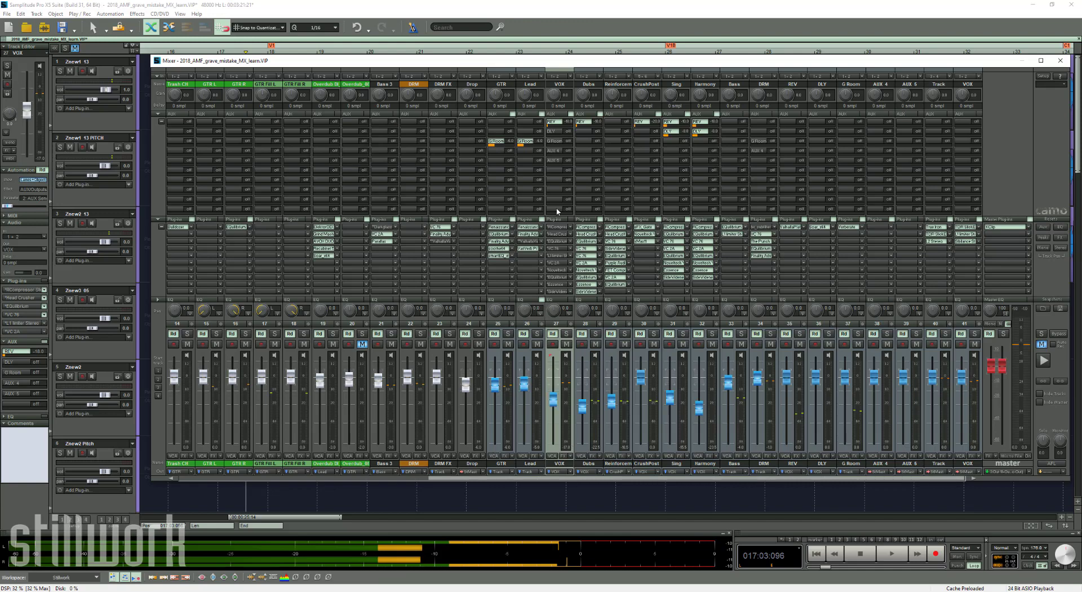
left_click(570, 221)
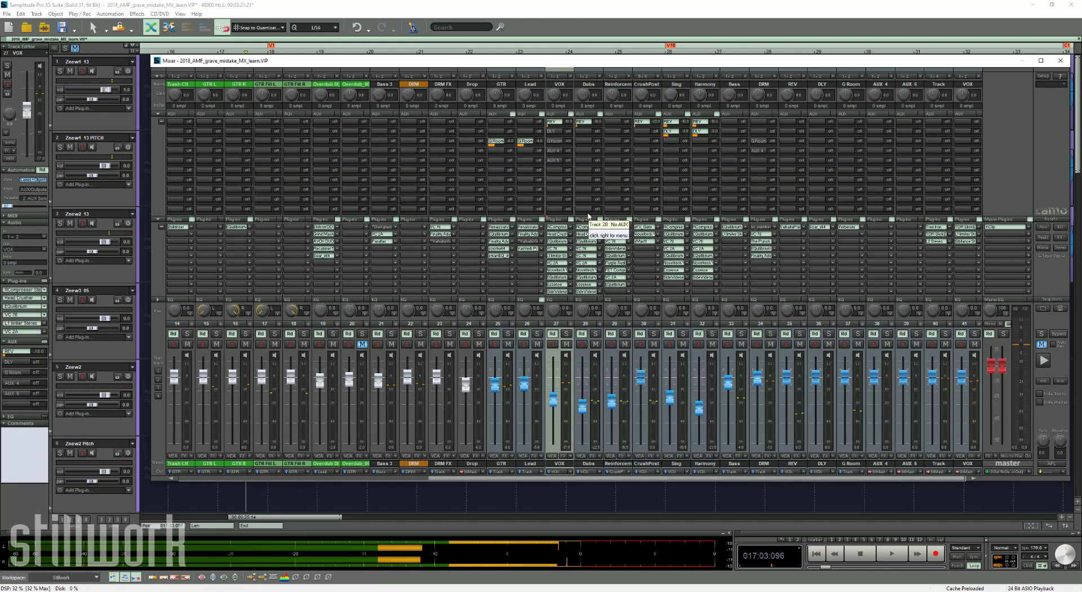
key("space")
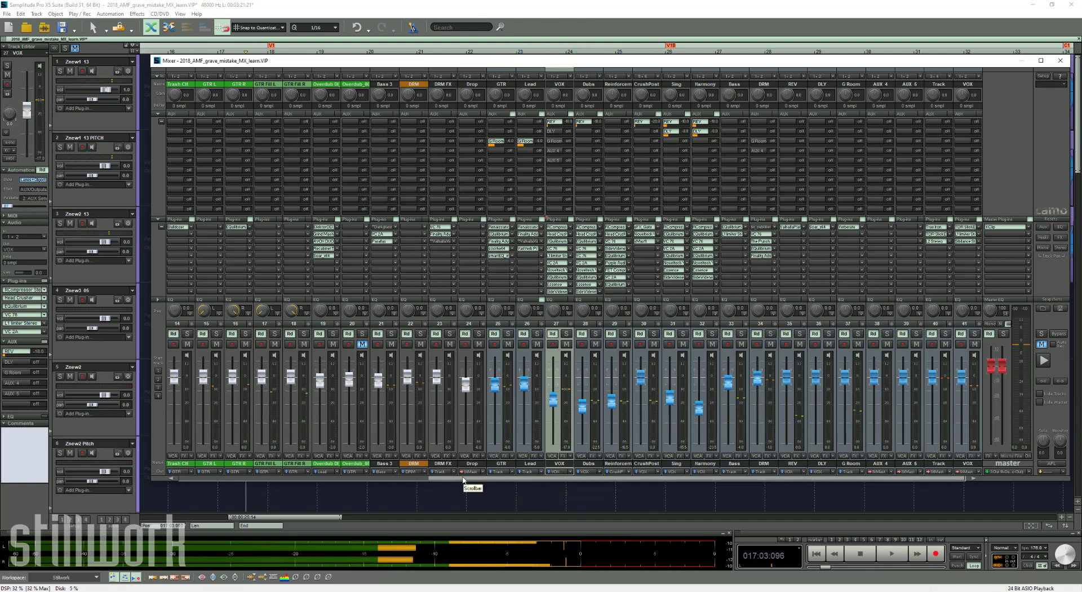
Close the mixer and open the Time/Pitch settings of the object starting just before bar 18 on the Znew1 13 PITCH track
left_click_drag(463, 479, 167, 479)
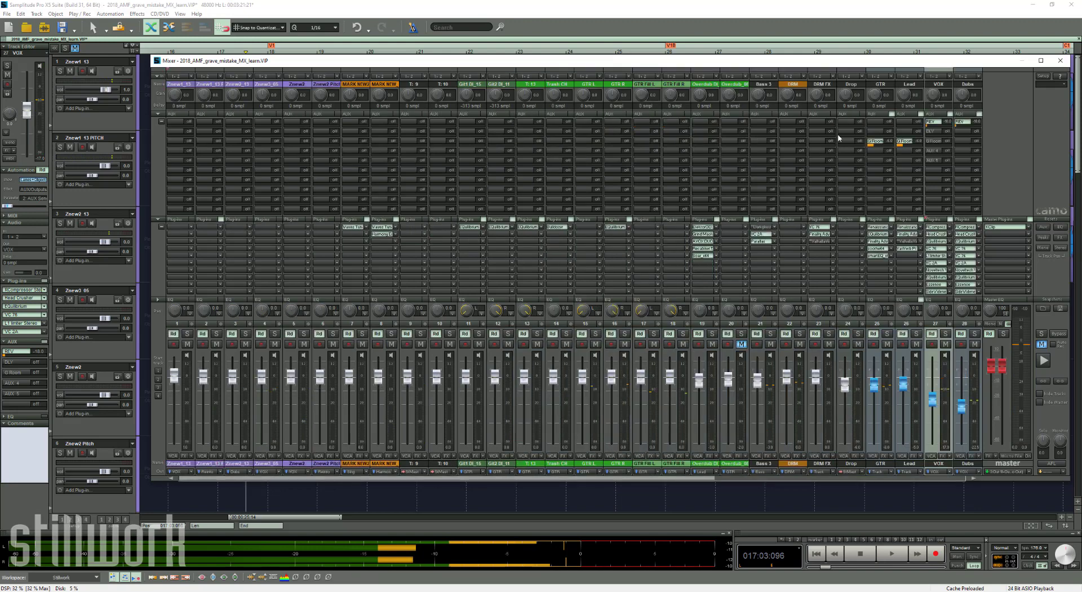
left_click(1061, 60)
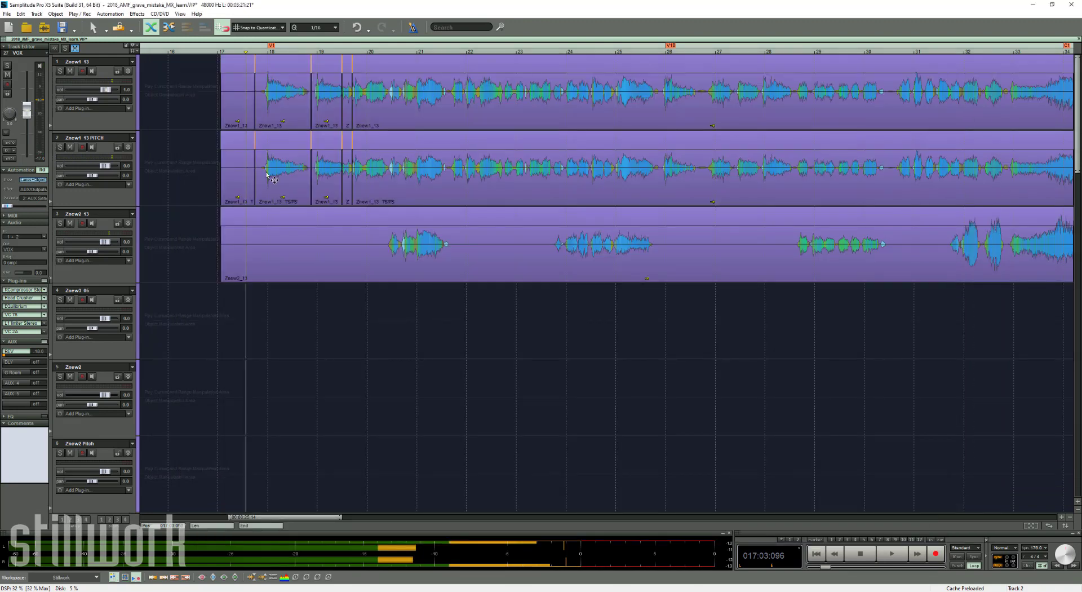
left_click(106, 150)
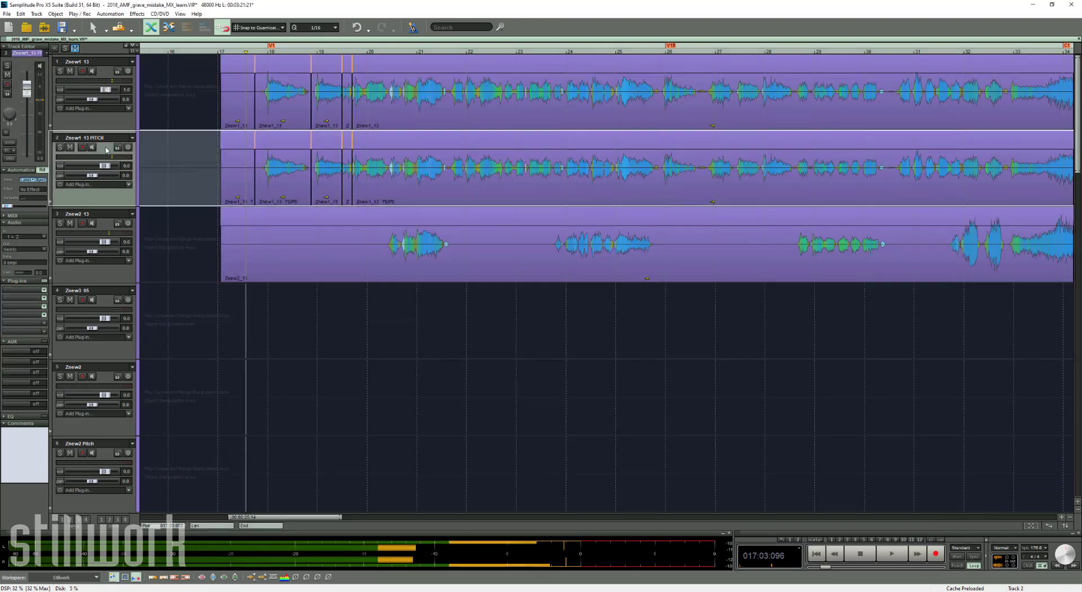
left_click(240, 72)
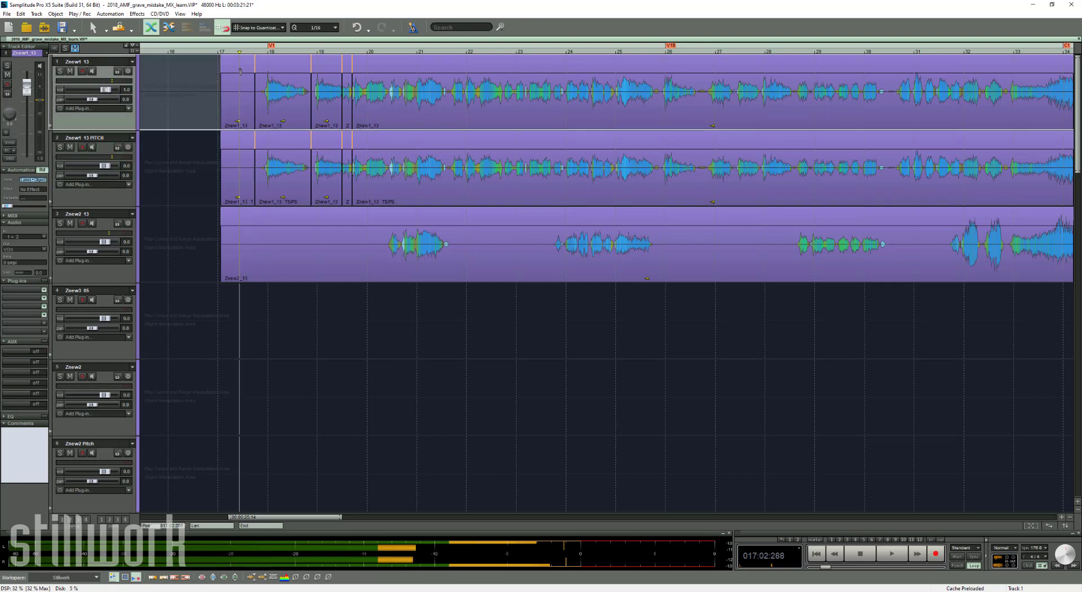
double_click(294, 197)
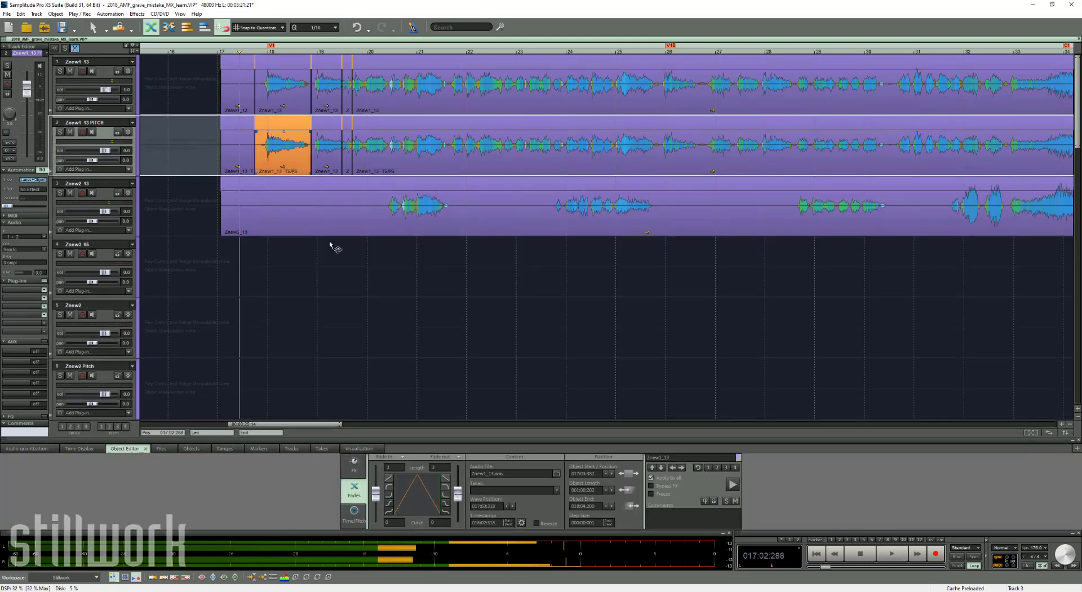
left_click(354, 511)
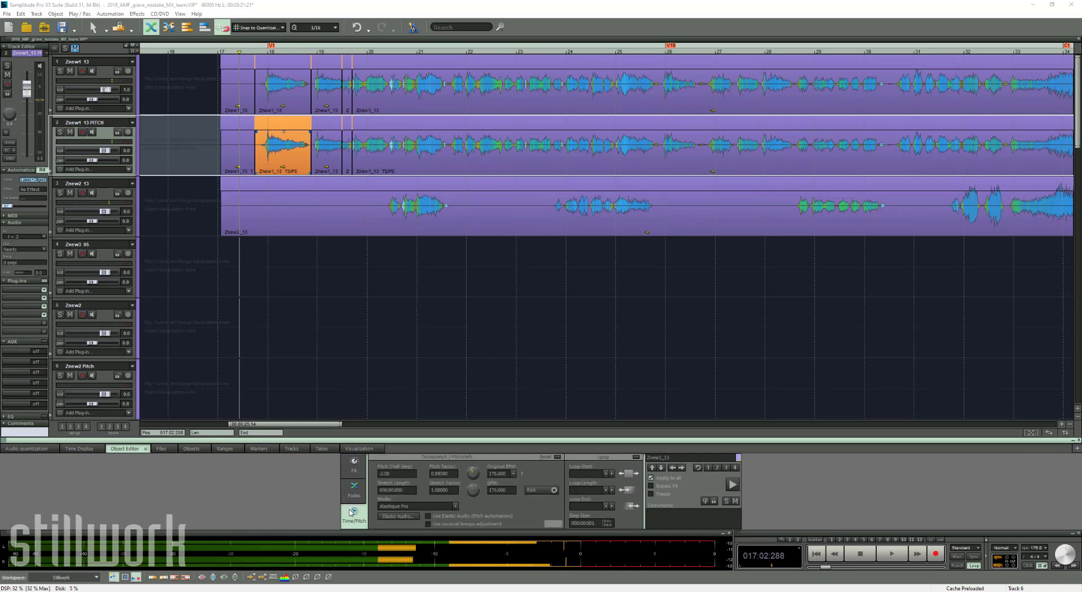
type("0")
Solo the Znew1 13 PITCH track and audition the pitched vocal from just before bar 18
left_click(61, 133)
left_click(252, 63)
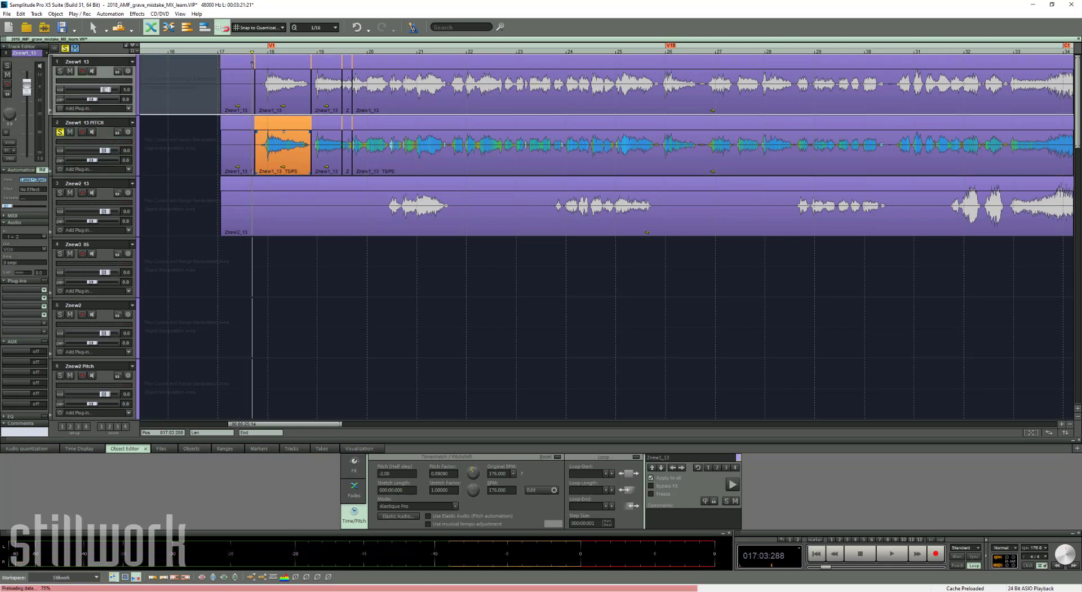
key("space")
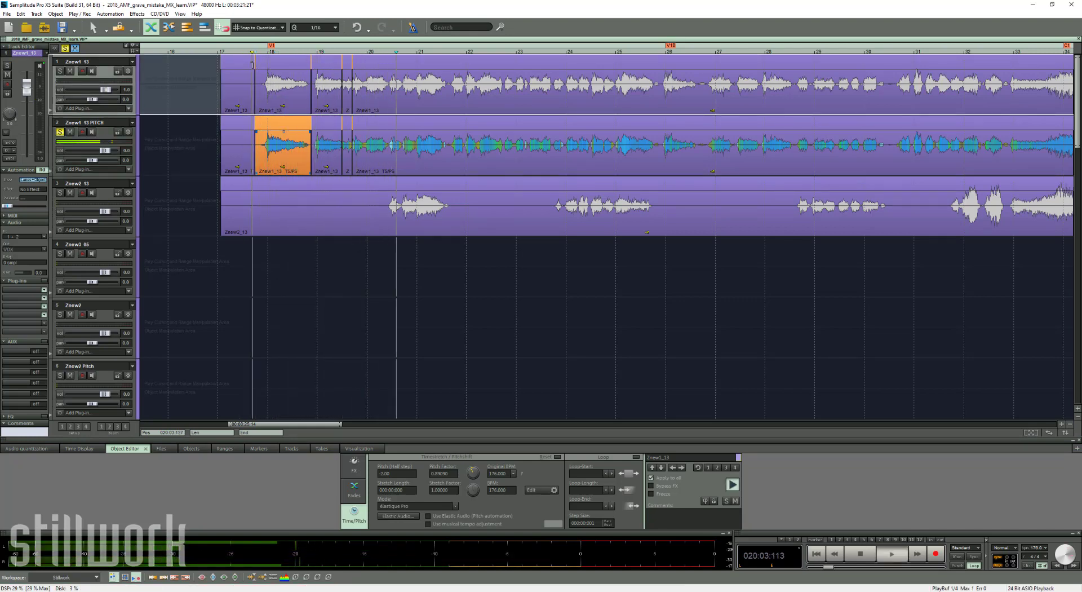
Stop playback, unsolo the Znew1 13 PITCH track and look over the bus channels in the mixer
key("space")
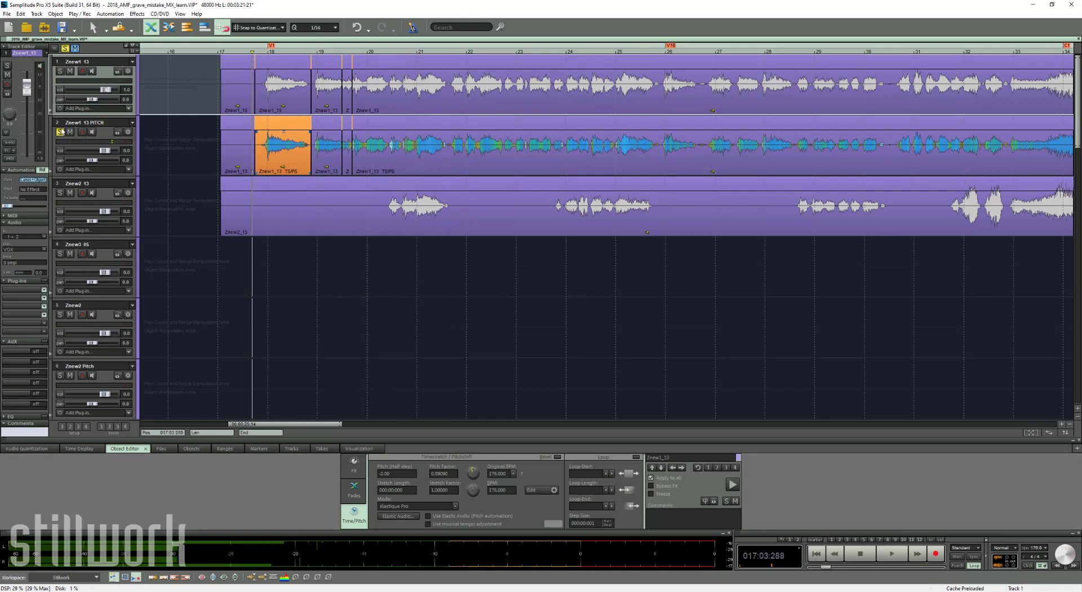
left_click(60, 132)
key("m")
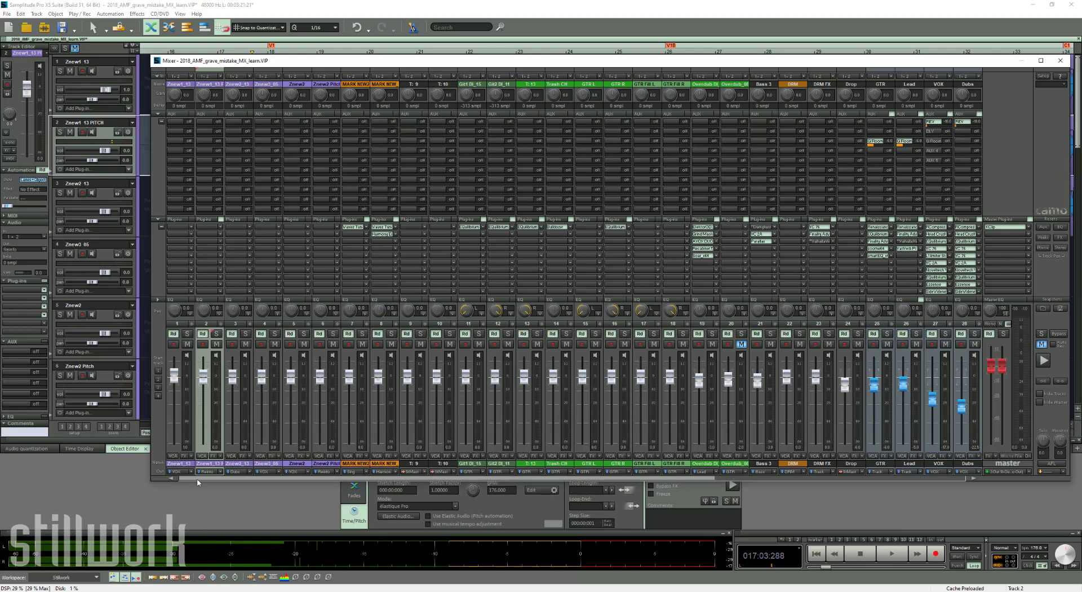
left_click_drag(198, 479, 645, 489)
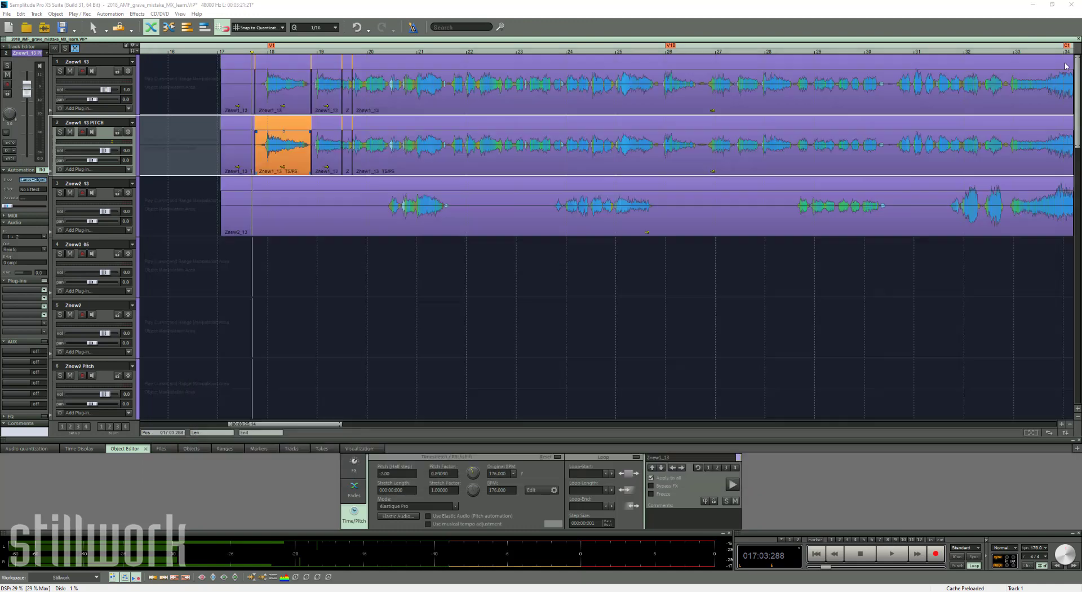
left_click(1061, 60)
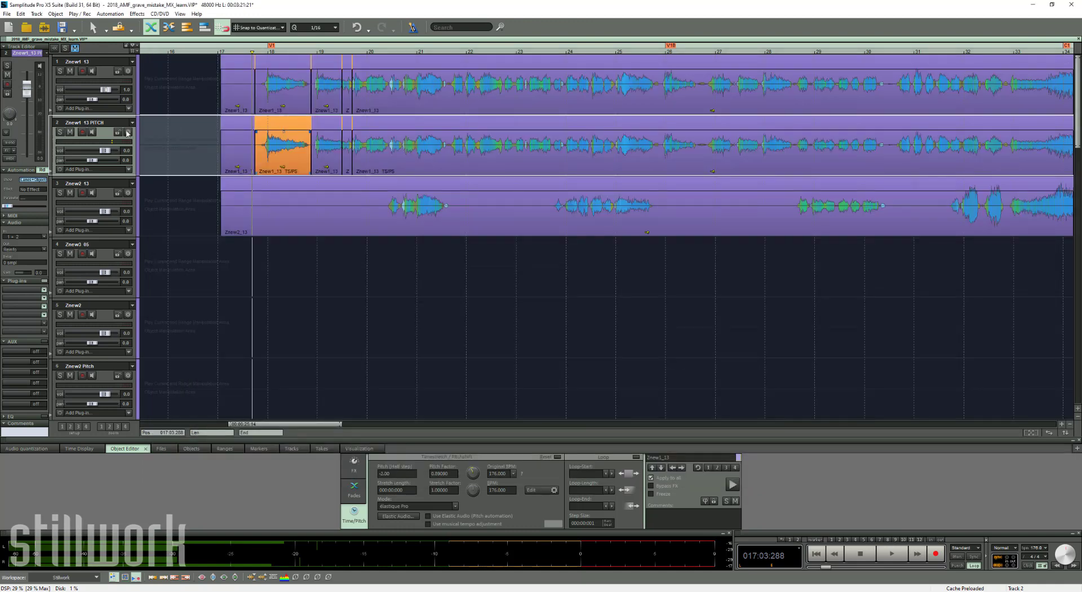
Solo the Znew1 13 PITCH track and activate RCompressor on the Reinforcement bus with its settings open
left_click(63, 132)
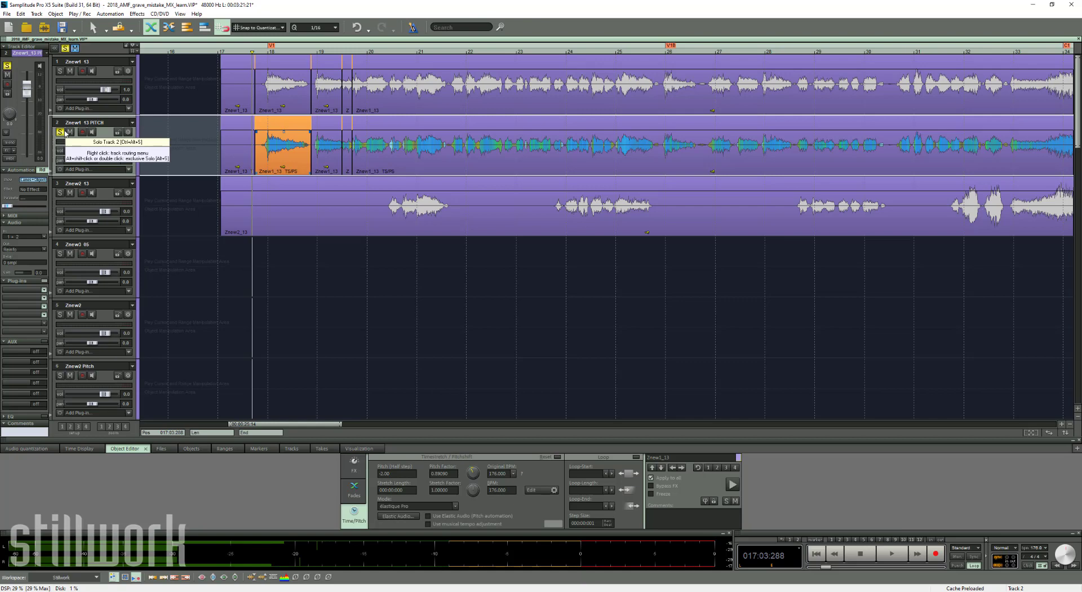
key("m")
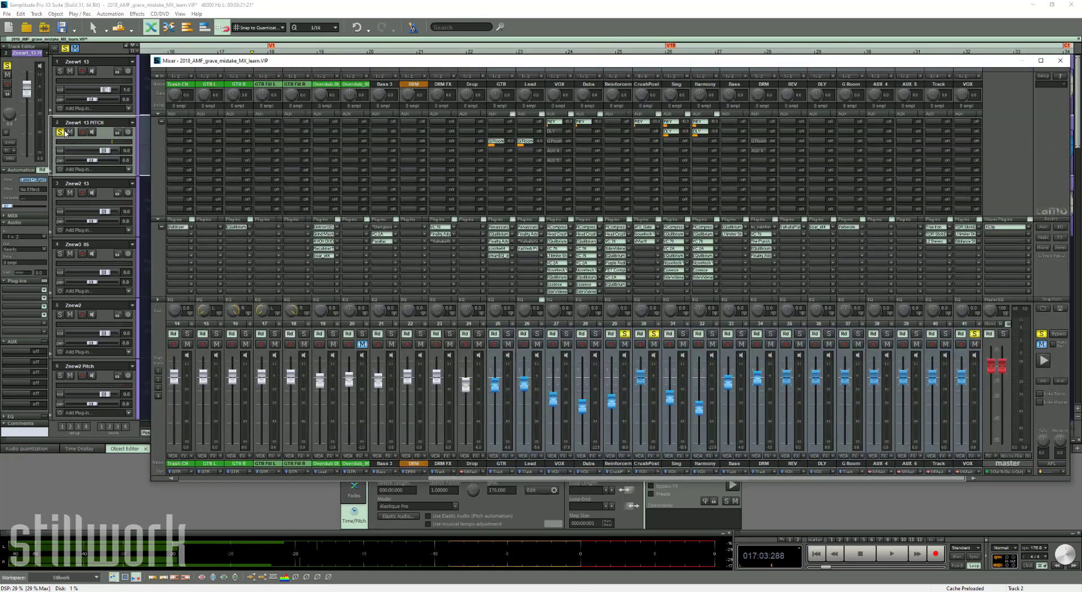
left_click(624, 227)
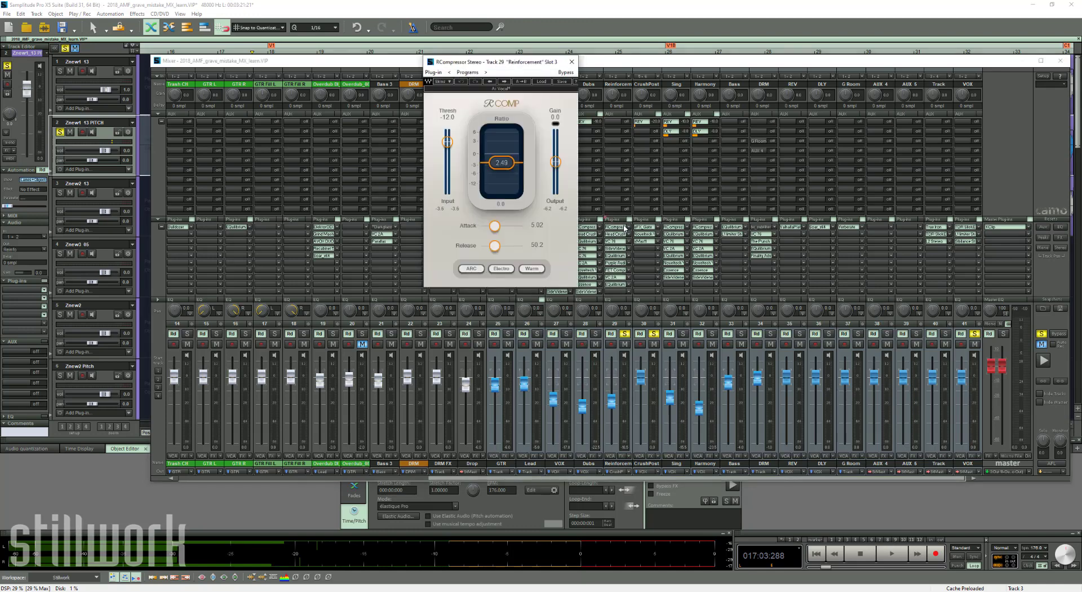
left_click(625, 227)
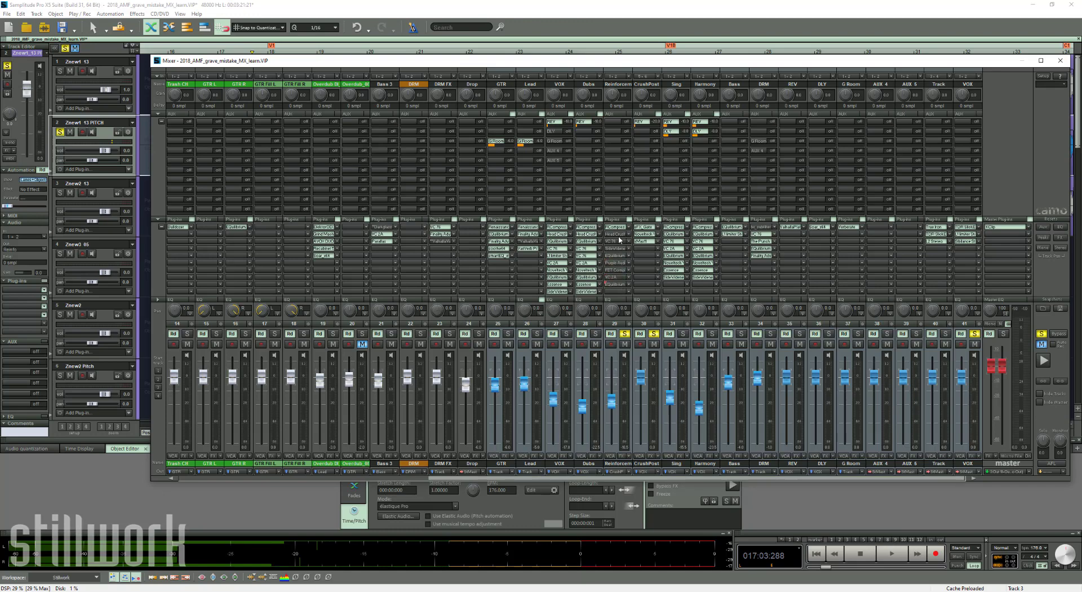
left_click(625, 227)
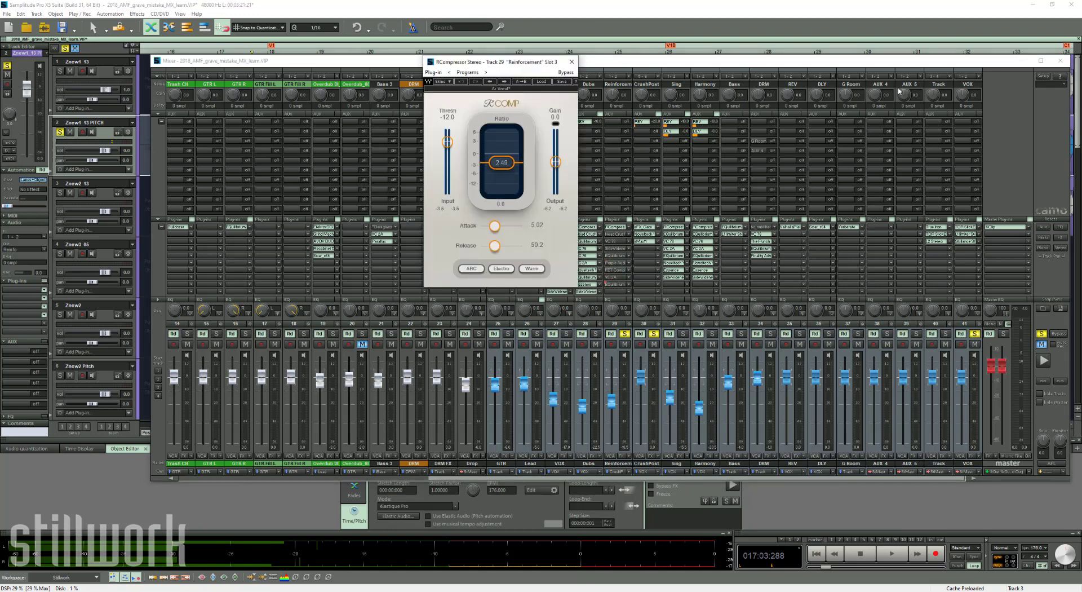
Audition the pitched vocal through RCompressor from just before bar 18, with the arrangement in view, and return to the mixer
left_click(1060, 60)
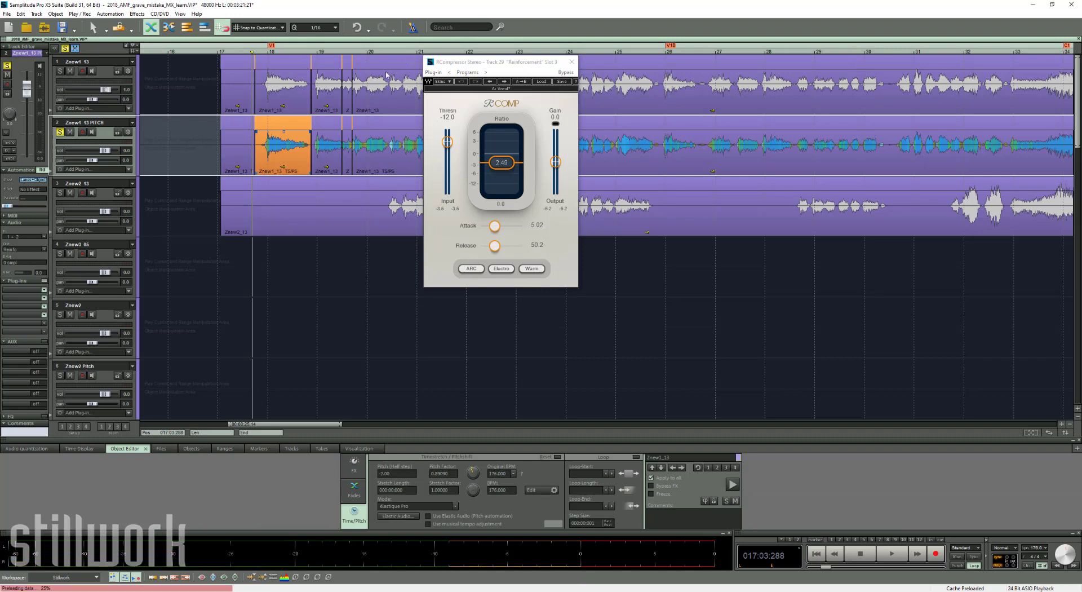
key("space")
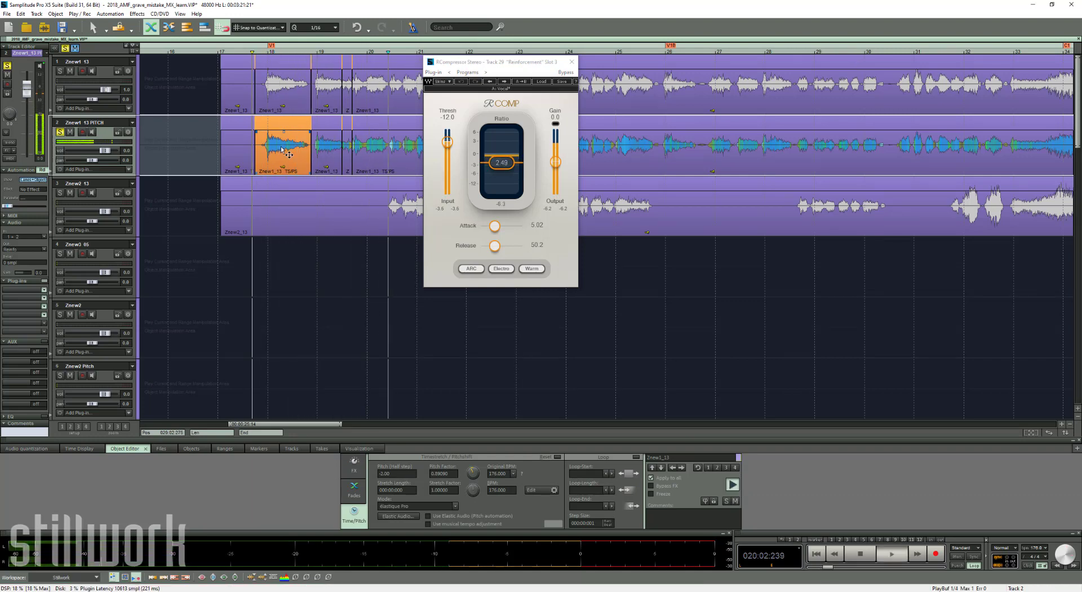
key("m")
key("space")
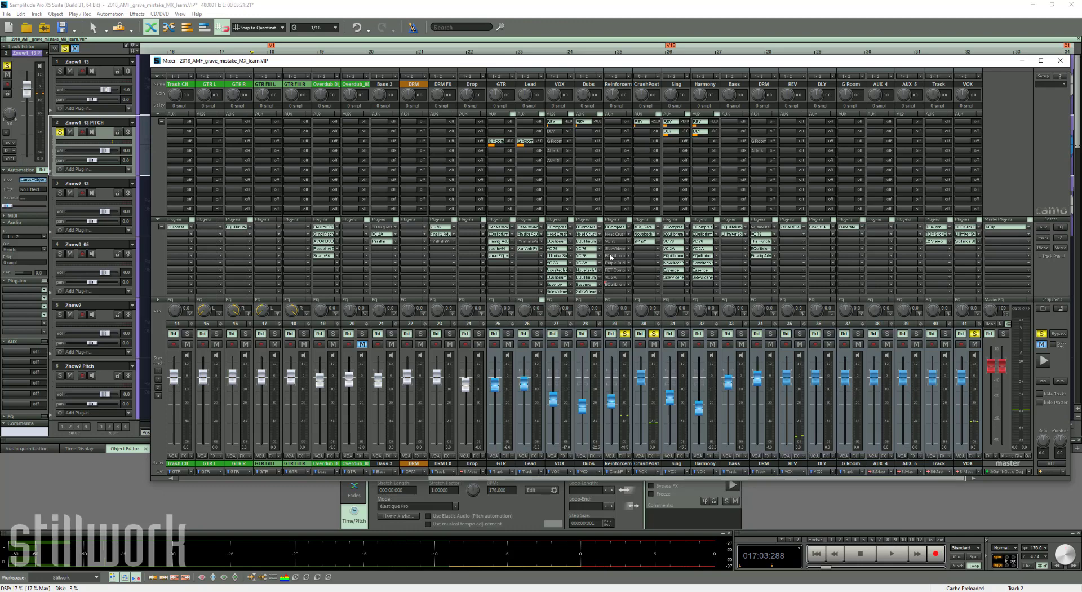
Activate Head Crusher in slot 4 of the Reinforcement bus, audition the pitched vocal through it and close its window
left_click(610, 234)
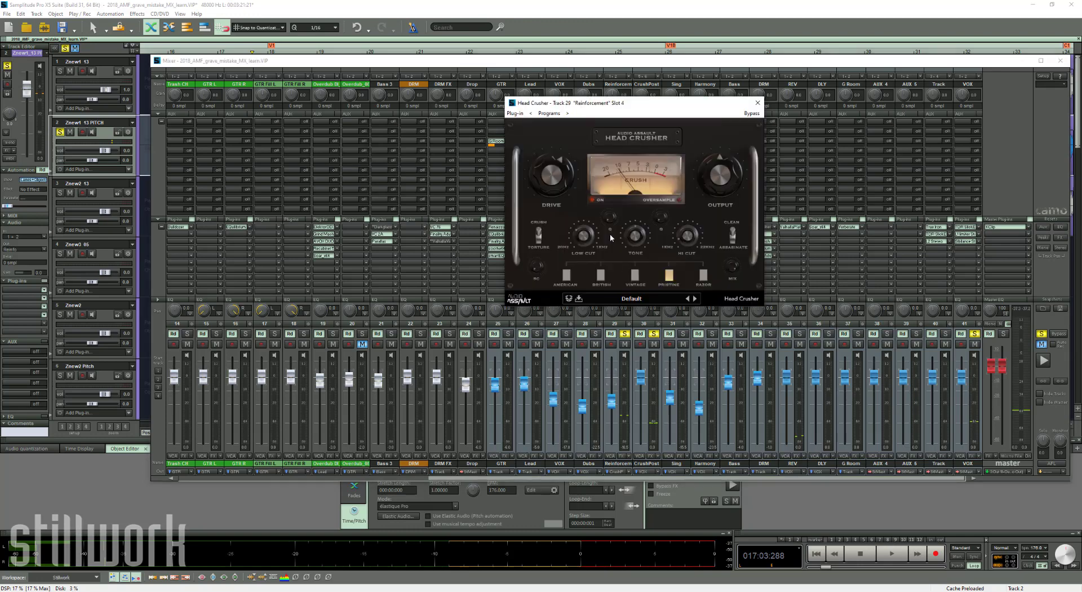
key("space")
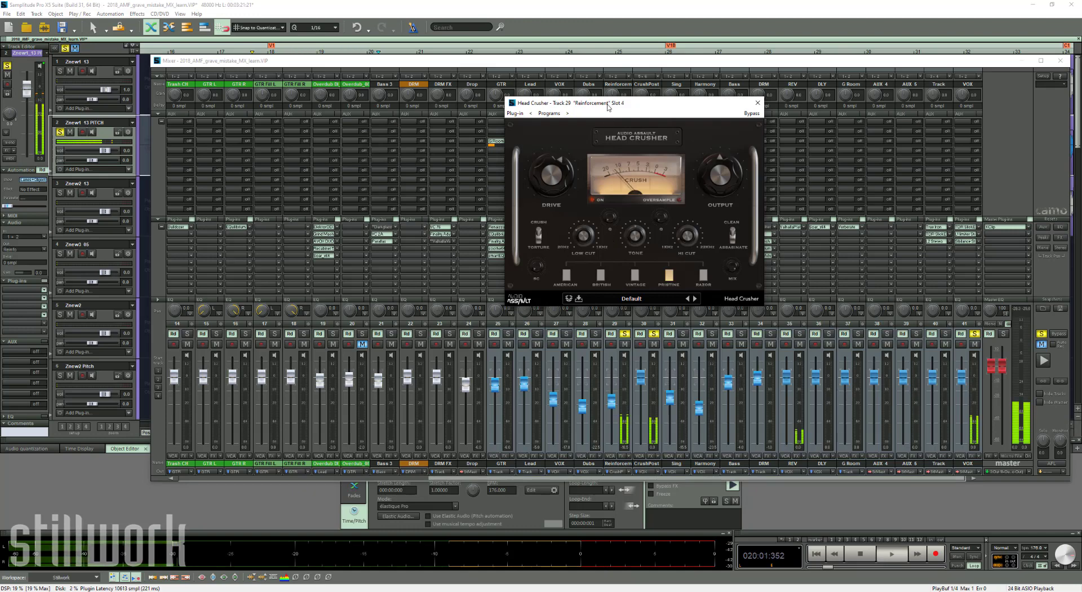
left_click_drag(608, 107, 264, 101)
key("space")
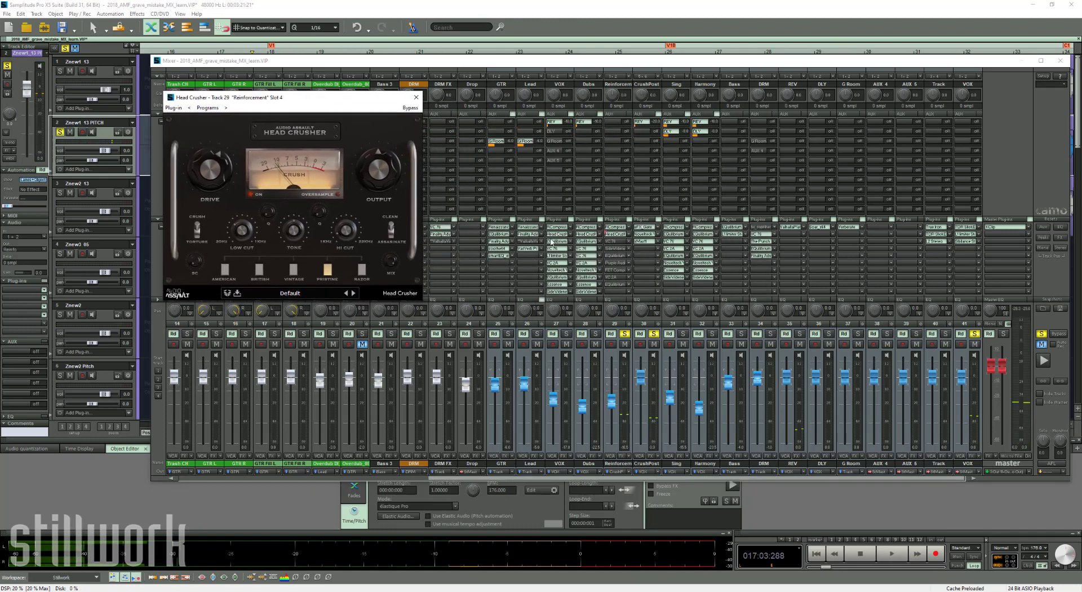
left_click(416, 96)
Activate the VC 76 compressor in slot 5 of the Reinforcement bus, audition the pitched vocal through it and close its window
left_click(615, 242)
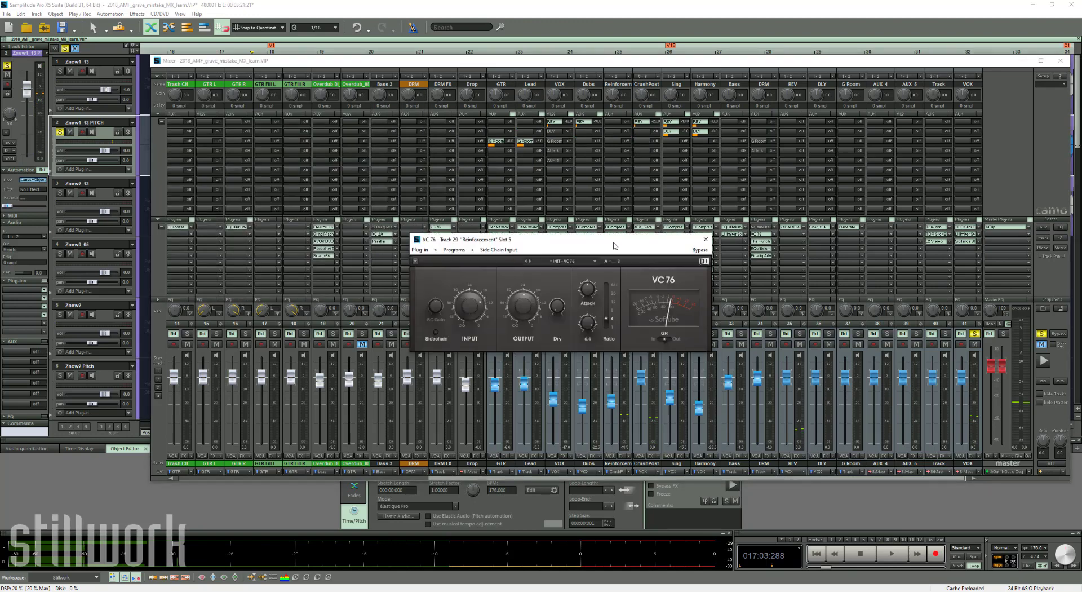
left_click_drag(671, 232, 548, 231)
key("space")
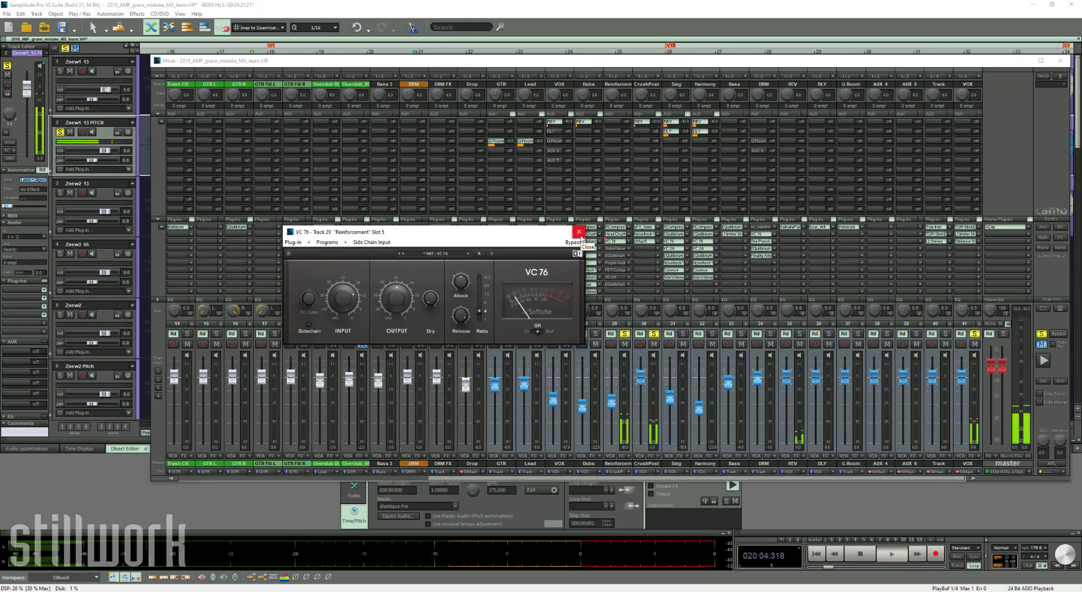
left_click(578, 231)
key("space")
Activate SideWidener in slot 6 and EQuilibrium in slot 7 of the Reinforcement bus, viewing each one's settings
left_click(617, 252)
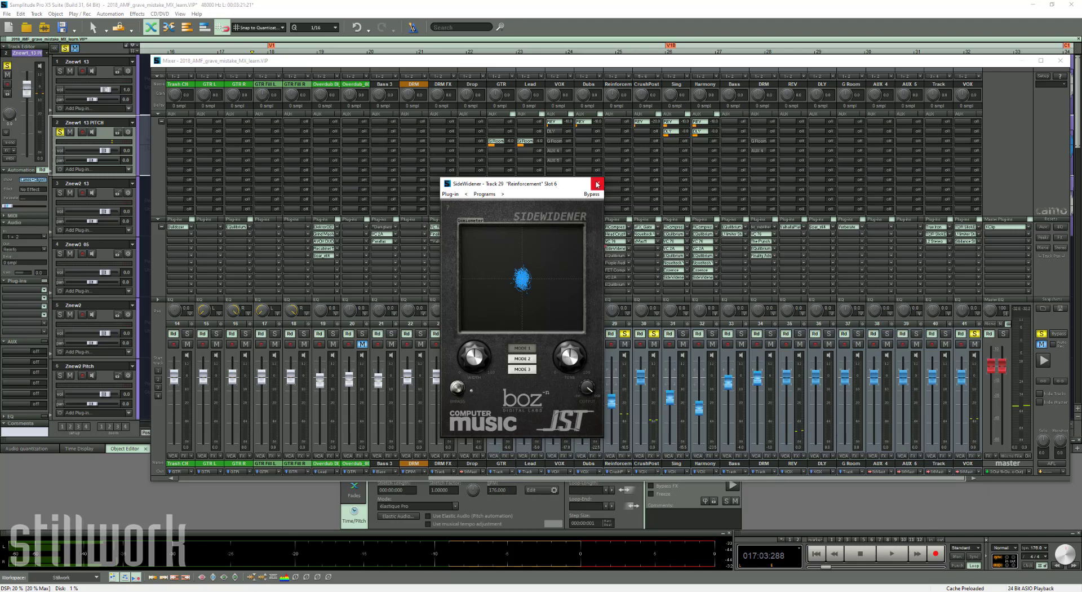
left_click(597, 184)
left_click(615, 256)
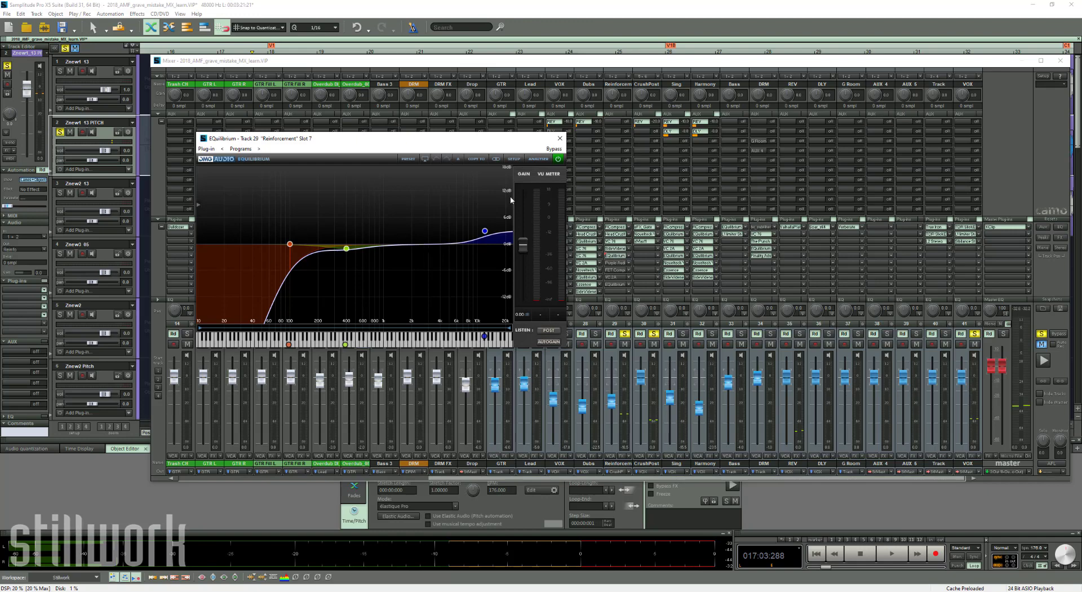
left_click(560, 138)
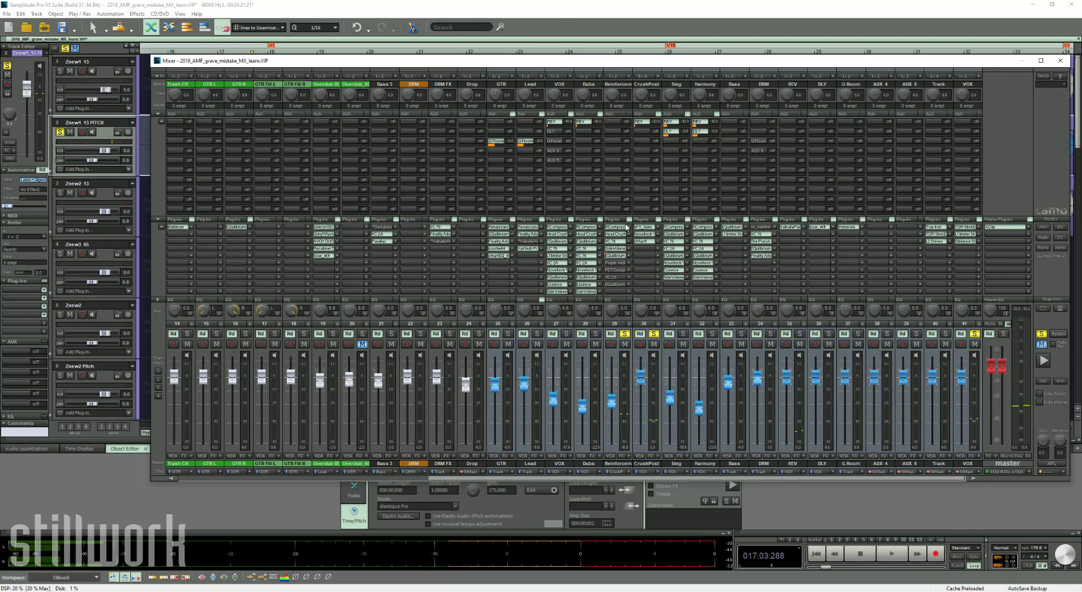
Activate Purple Audio MC77 on the Reinforcement bus after EQuilibrium, audition the pitched vocal through it and close its window
left_click(615, 264)
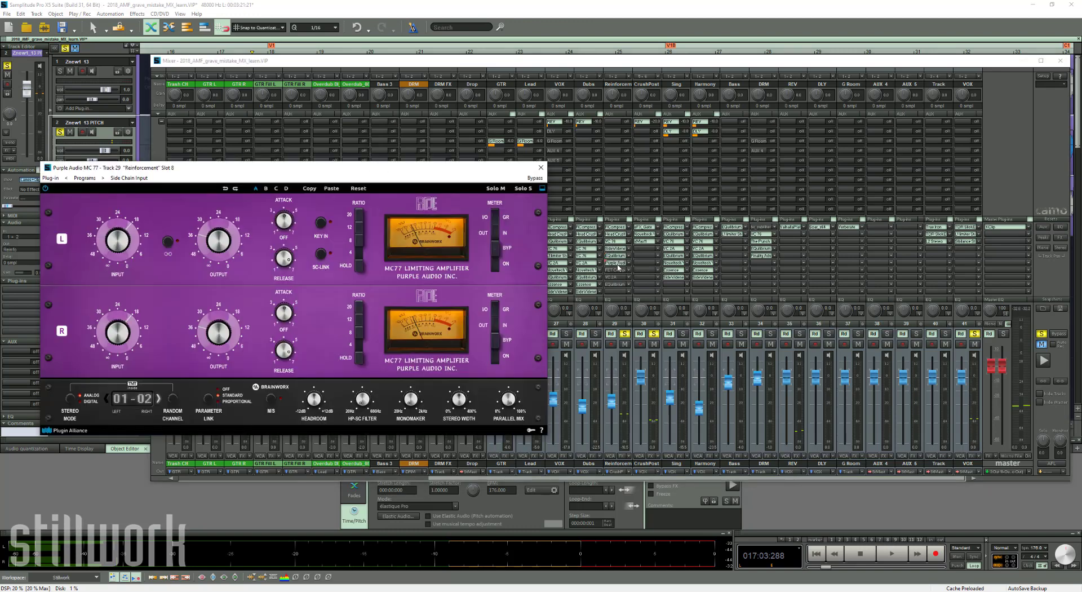
key("space")
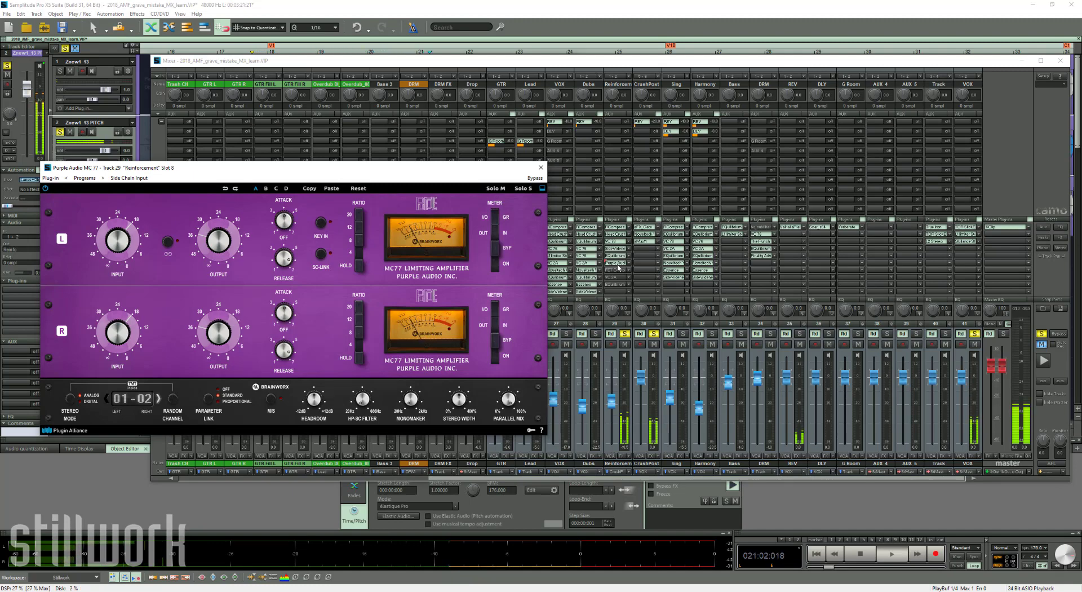
key("space")
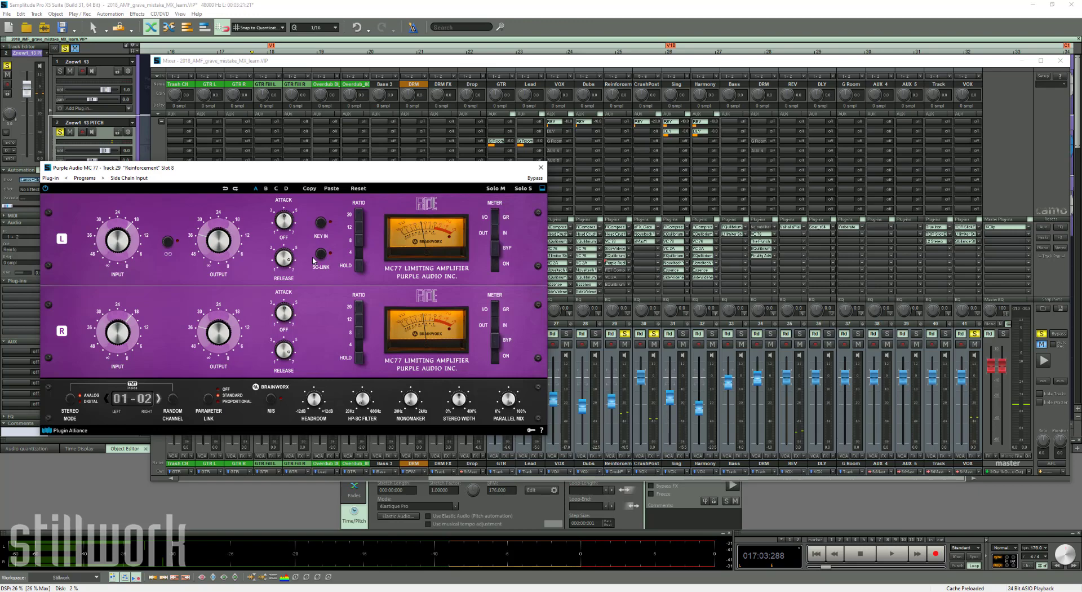
left_click(541, 167)
Activate FET Compressor in slot 9 of the Reinforcement bus, audition the pitched vocal and close the open plug-in windows
left_click(614, 272)
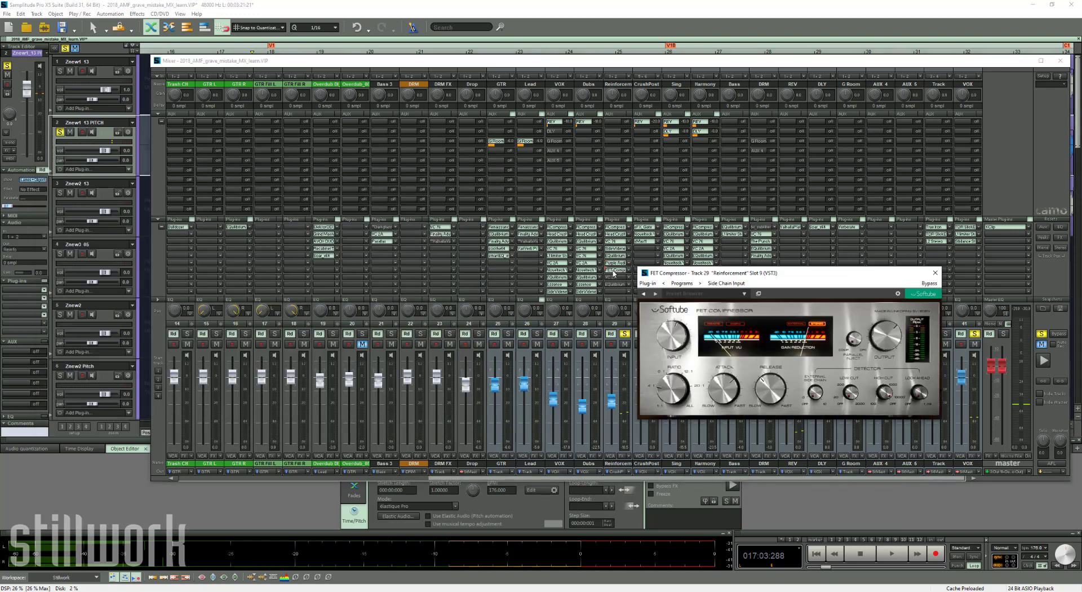
left_click_drag(606, 281, 242, 254)
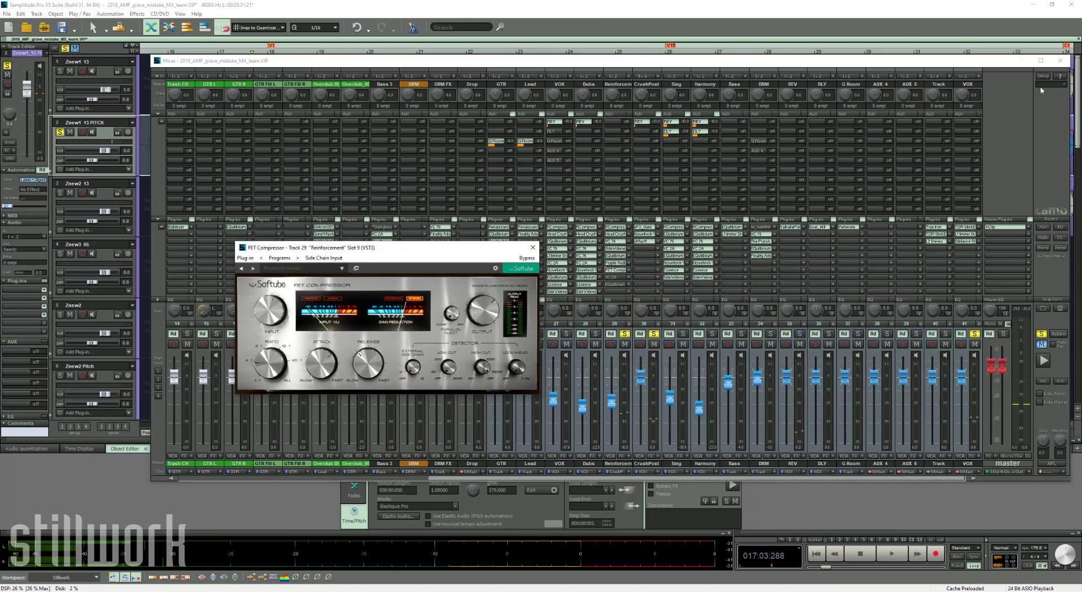
left_click(1061, 60)
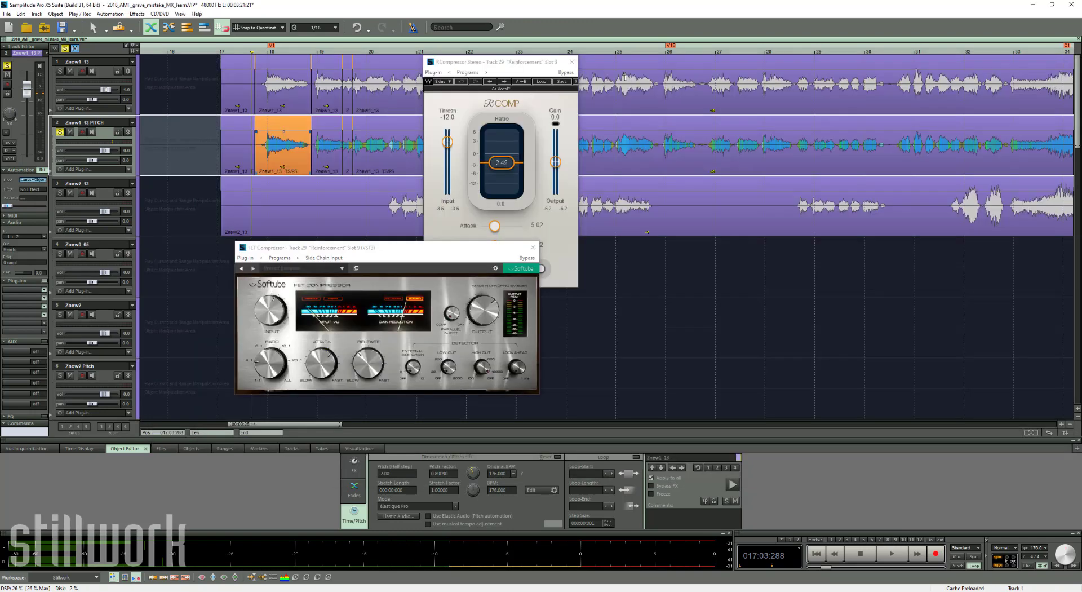
left_click(572, 62)
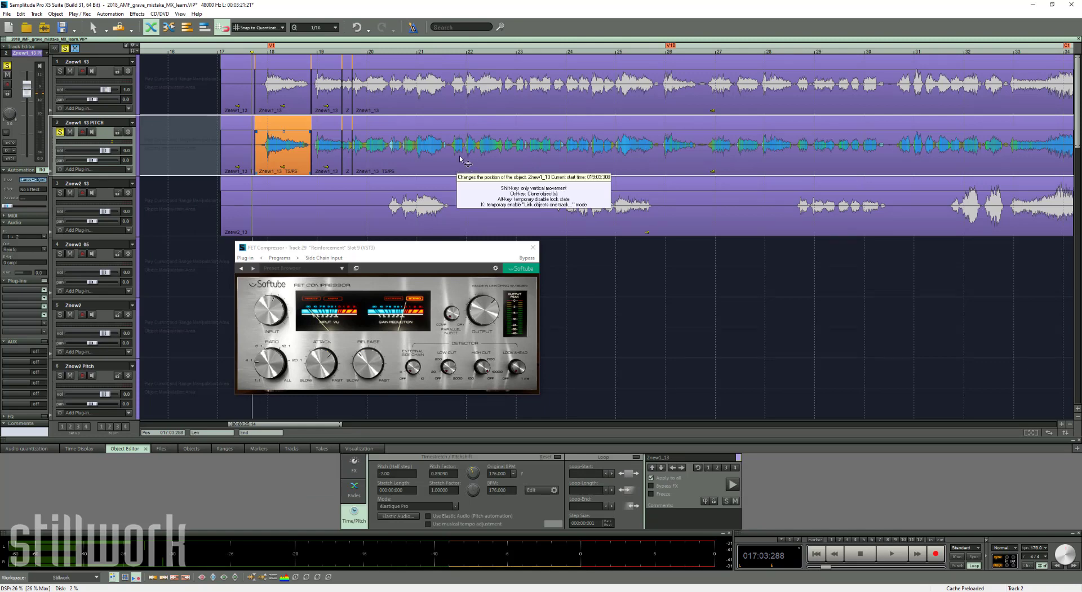
key("space")
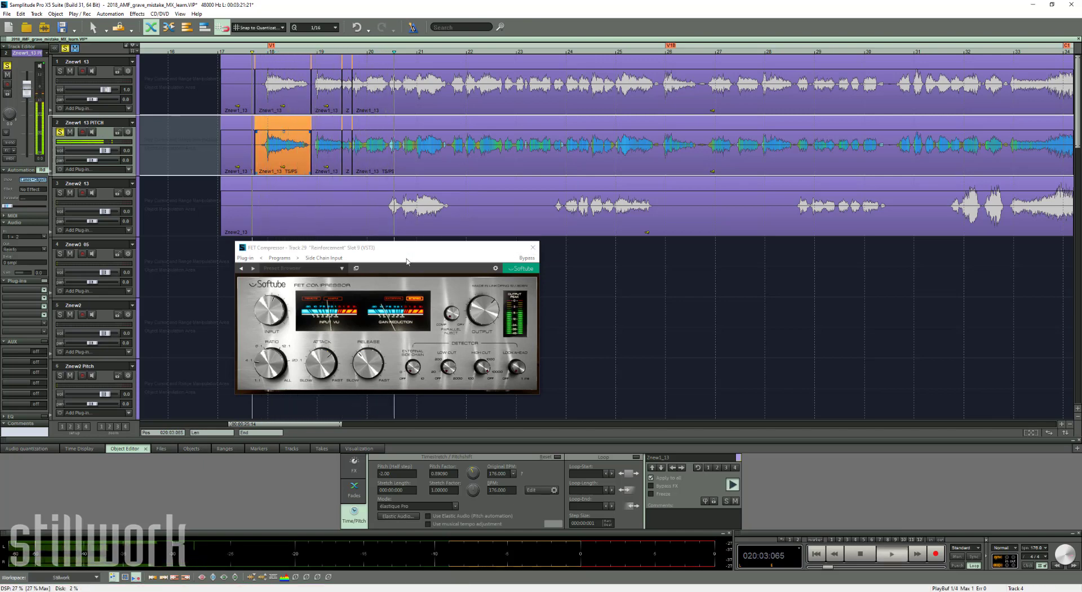
key("space")
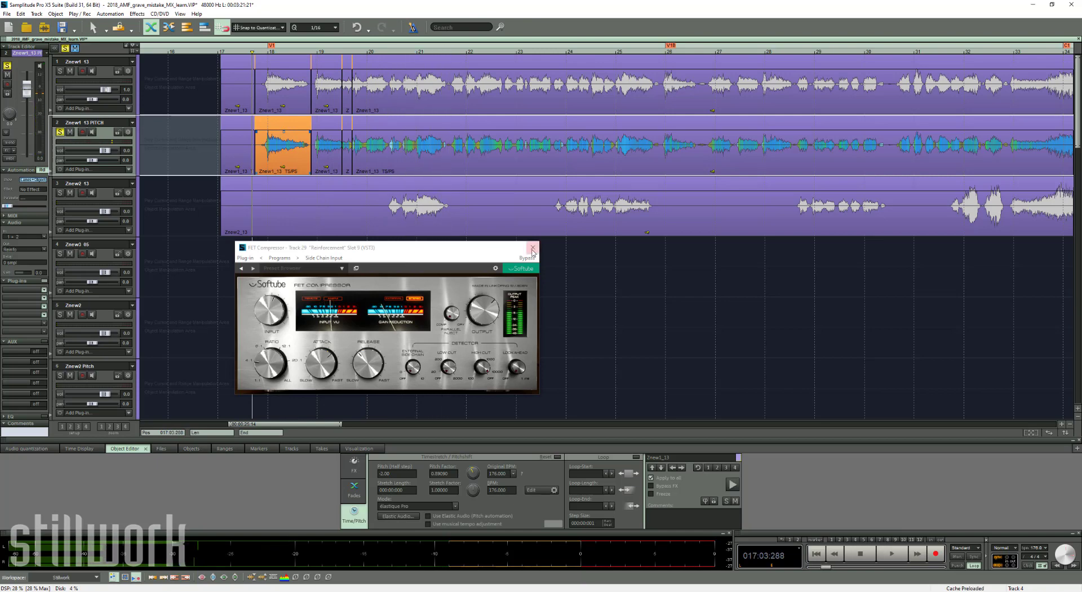
left_click(532, 249)
Activate the VC 2A compressor in slot 10 of the Reinforcement bus, audition the pitched vocal through it and close its window
key("m")
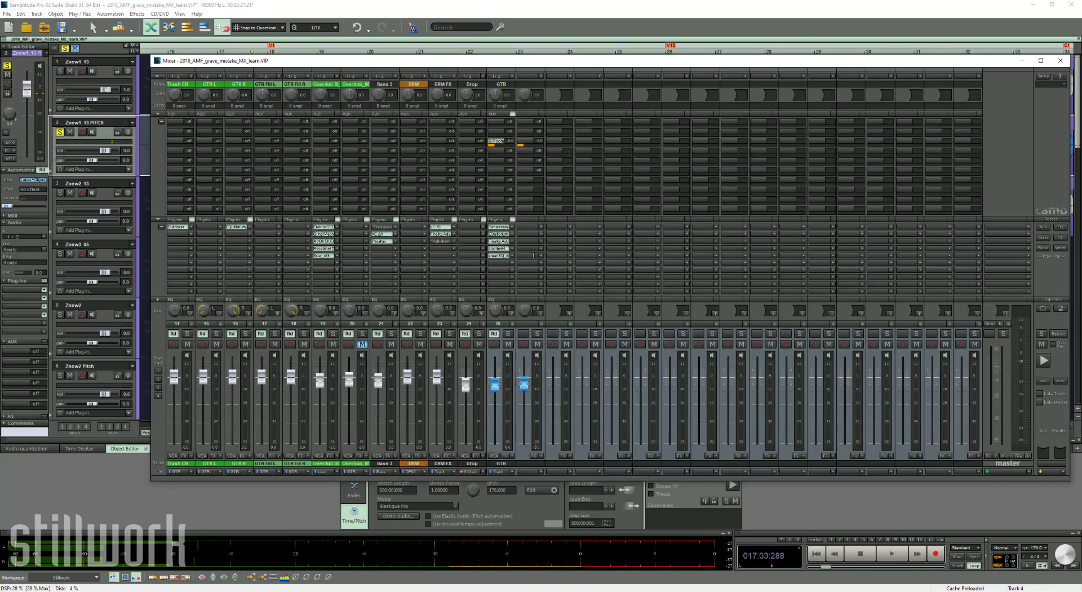
left_click(622, 278)
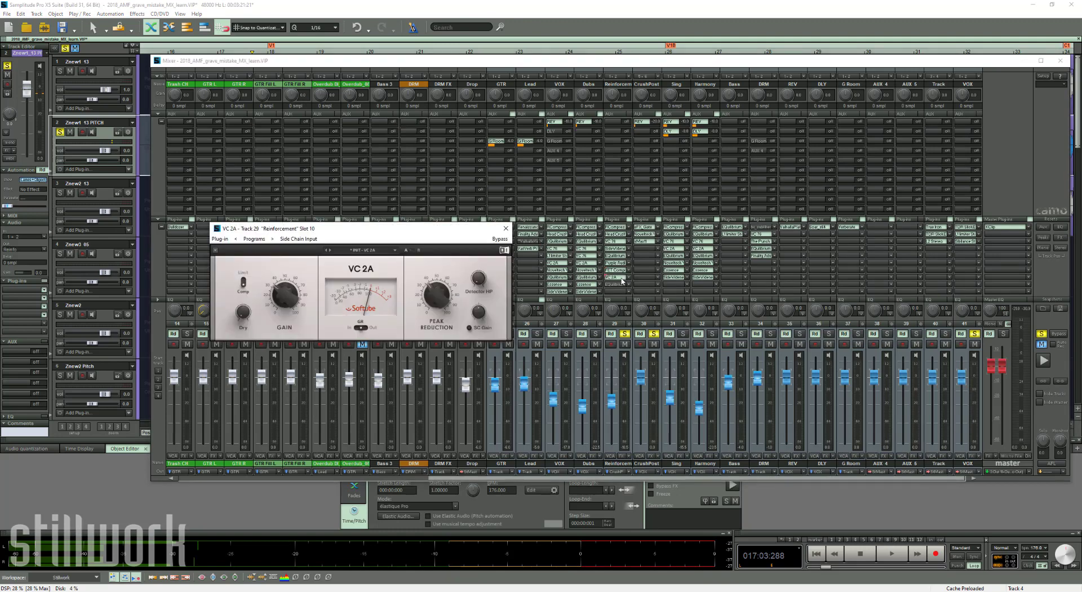
key("space")
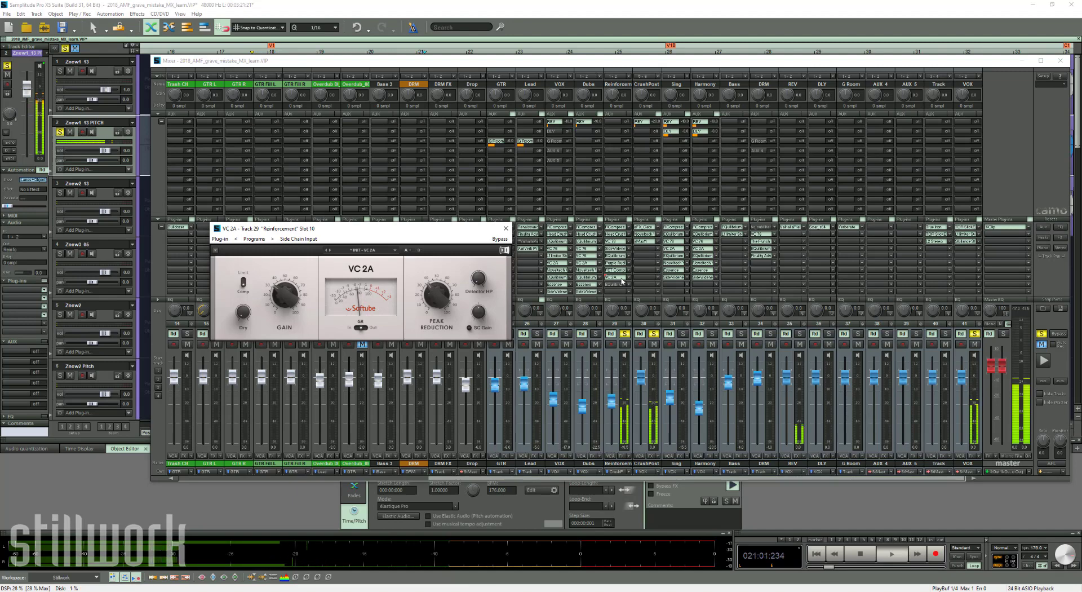
key("space")
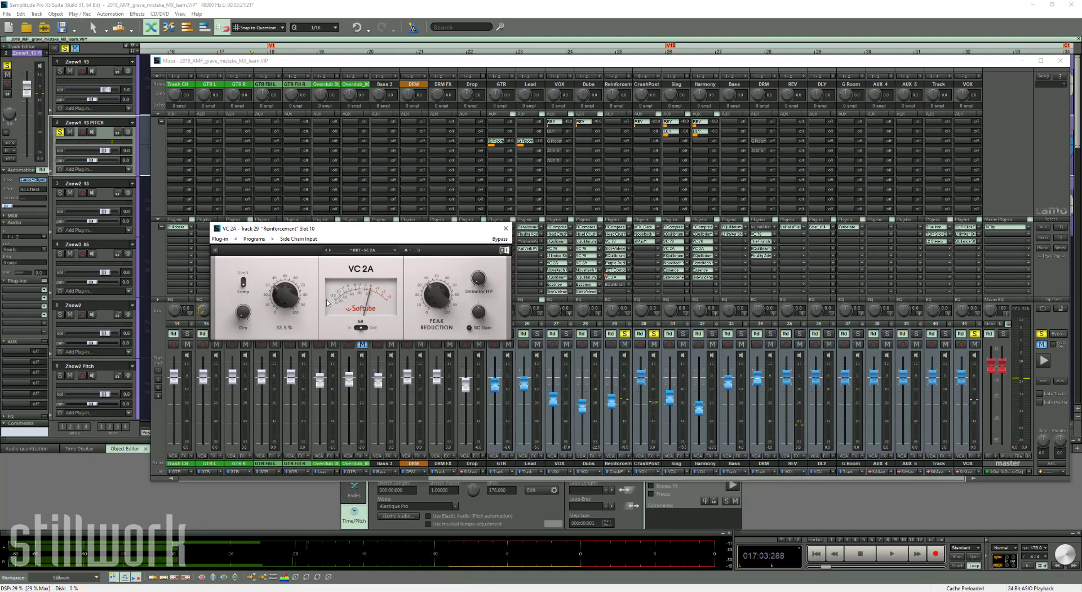
mouse_move(286, 293)
left_click(506, 228)
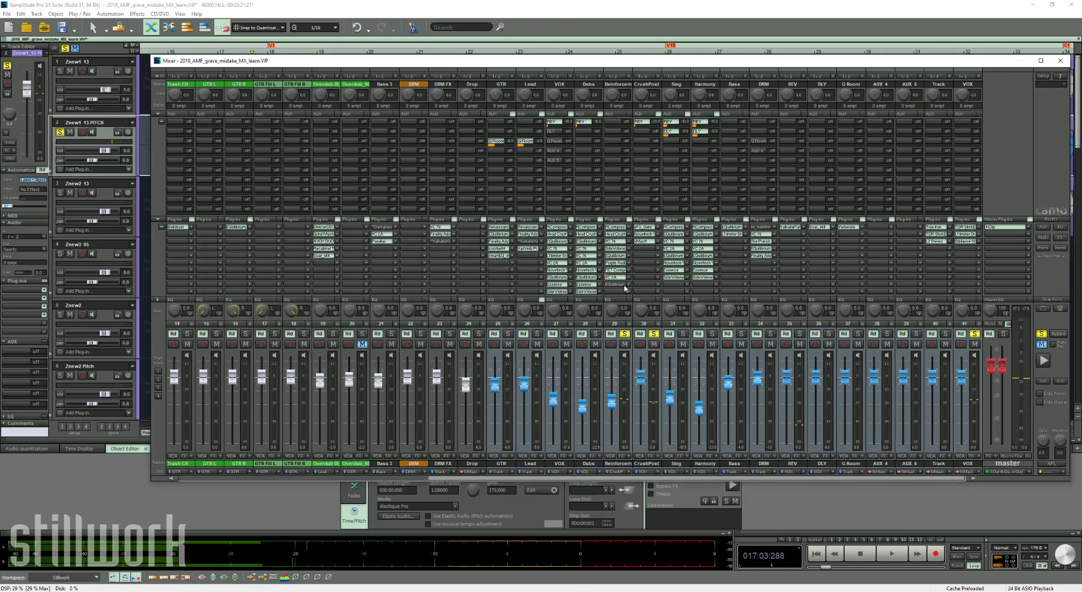
Activate EQuilibrium in slot 11 of the Reinforcement bus, view its curve and close its window
left_click(625, 287)
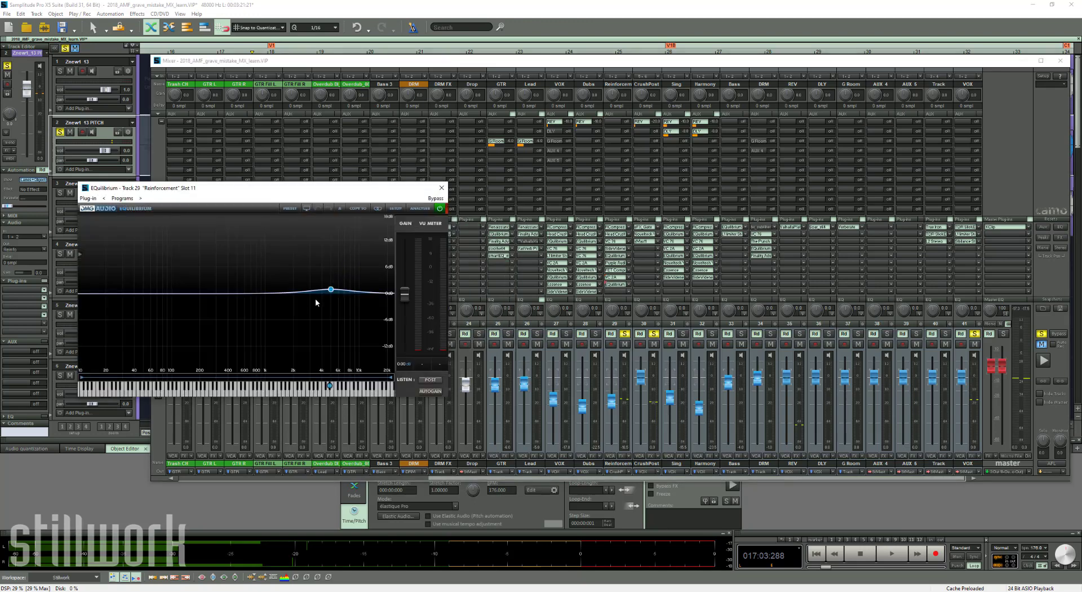
mouse_move(333, 301)
left_click(443, 188)
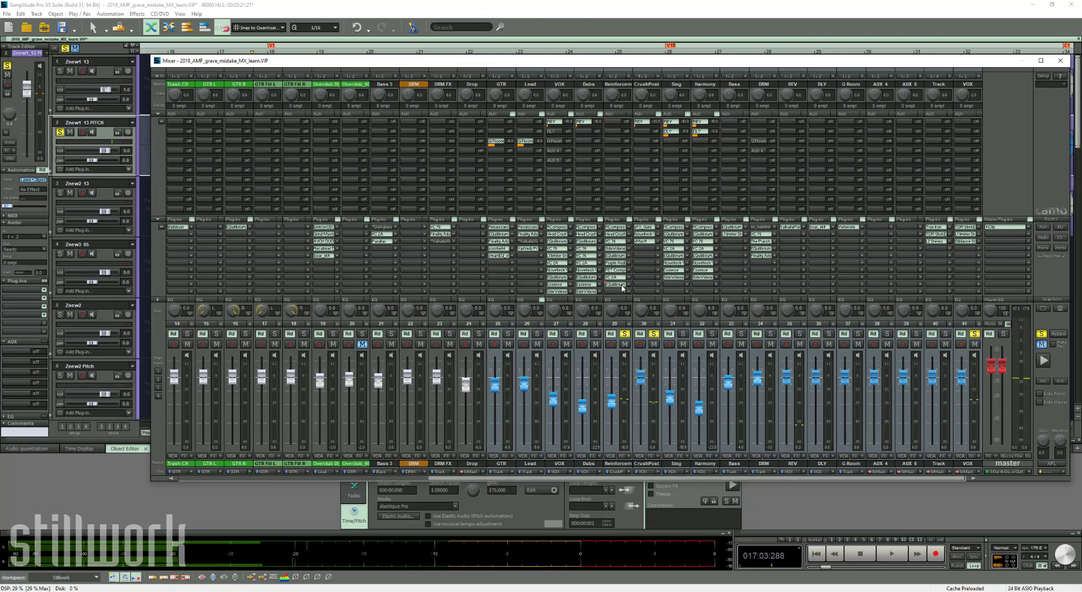
Open eFX_Gate in slot 2 of the CrushPost bus and audition the pitched vocal with the plug-ins after it deactivated
left_click(645, 227)
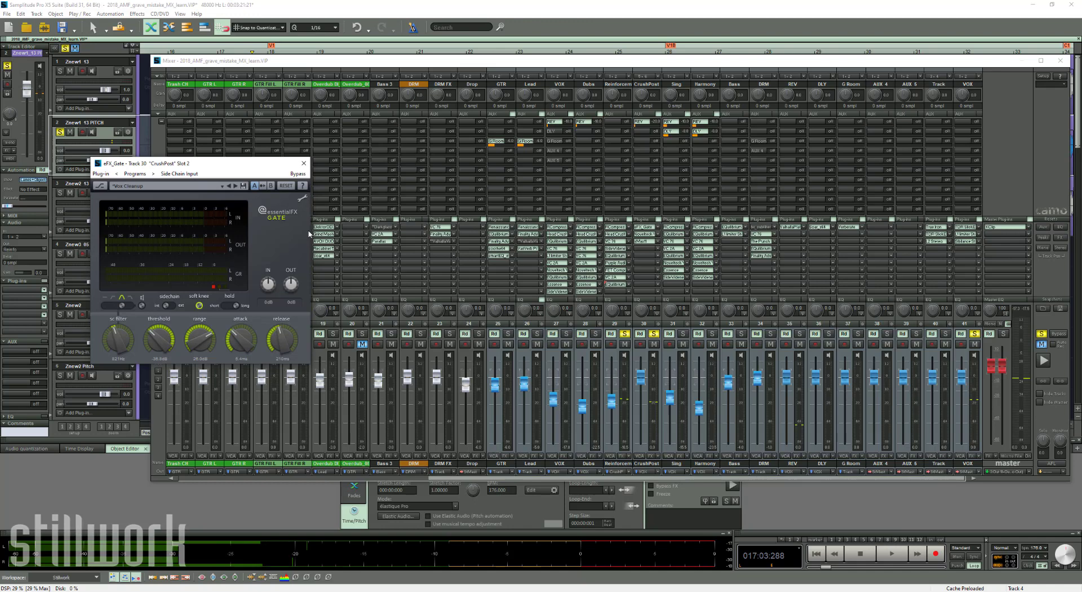
left_click(649, 241)
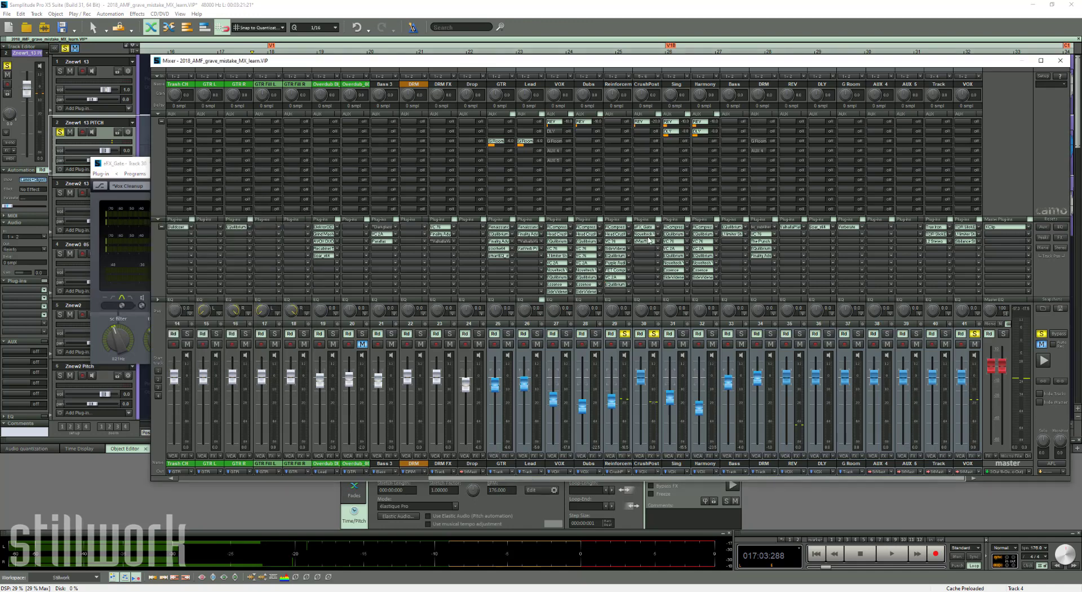
left_click(130, 165)
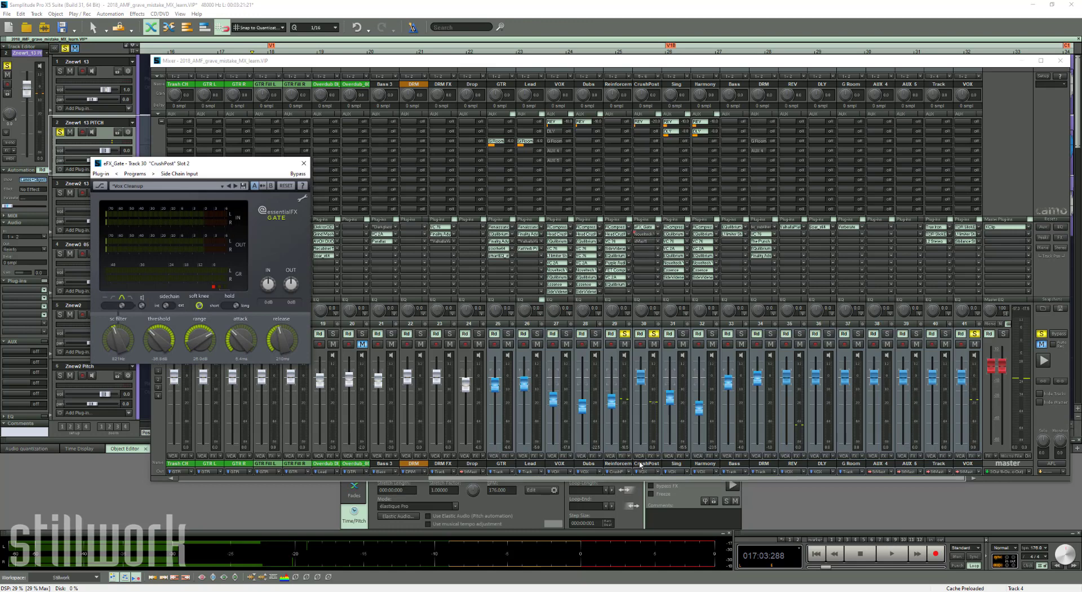
key("space")
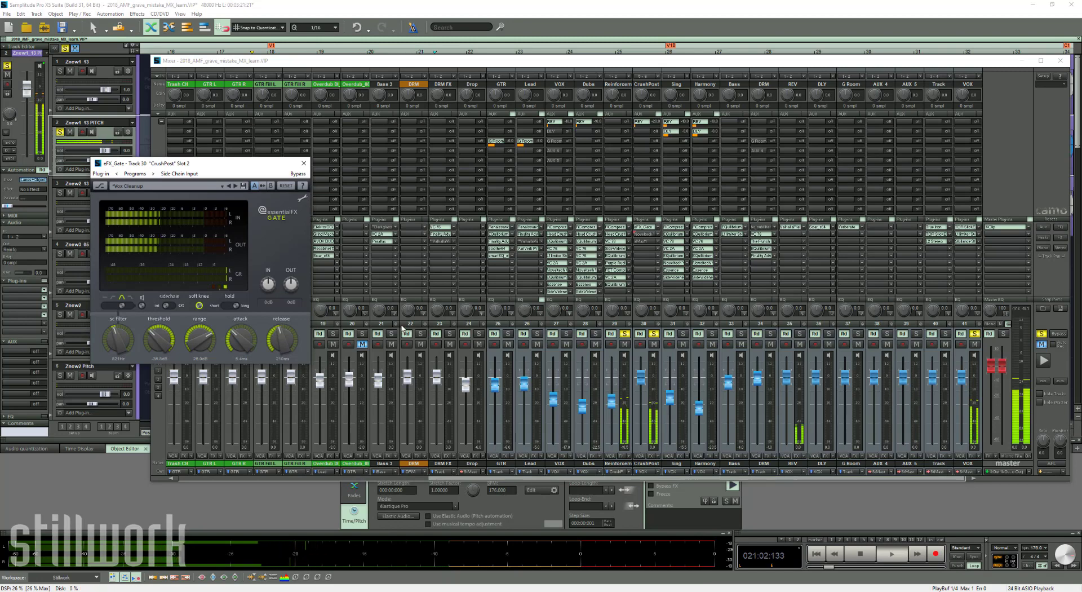
key("space")
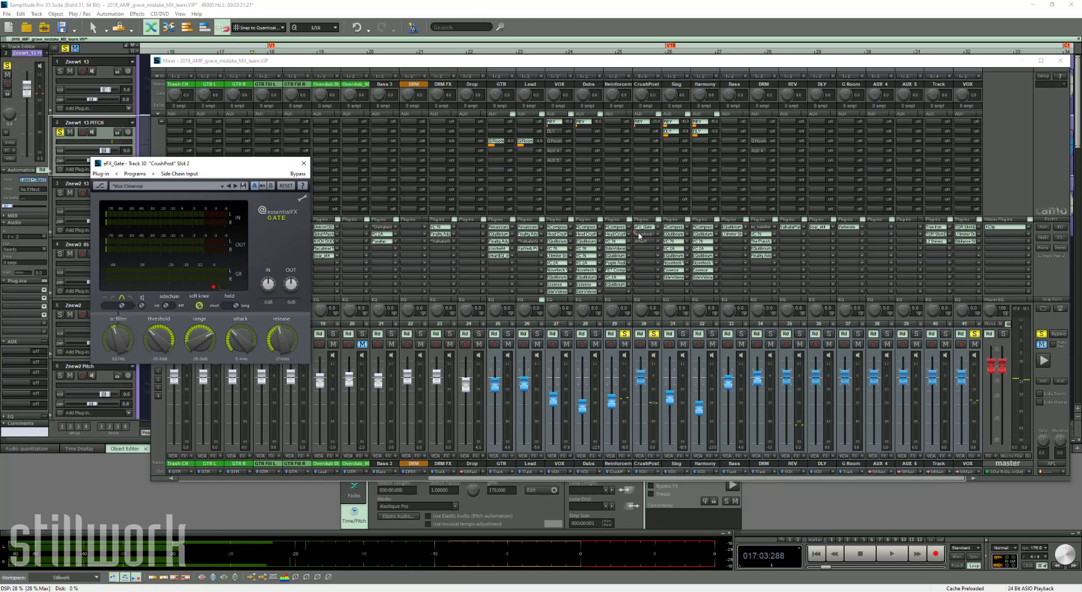
Activate Noveltech Vocal Enhancer in slot 3 of the CrushPost bus, audition the pitched vocal through it and close the open plug-in windows
left_click(639, 236)
left_click_drag(563, 113, 241, 230)
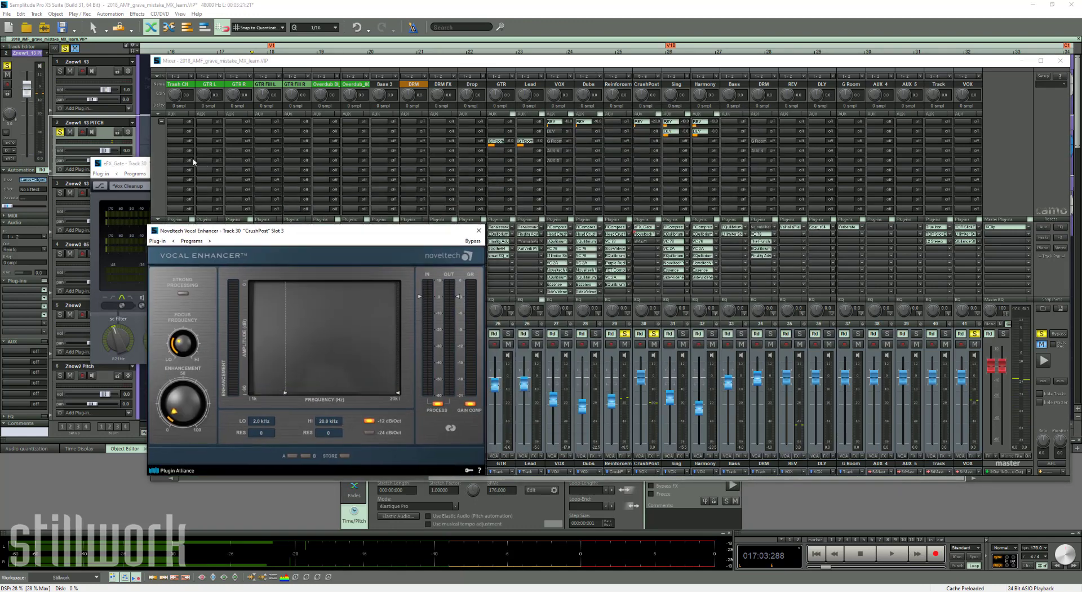
left_click(144, 162)
left_click(456, 269)
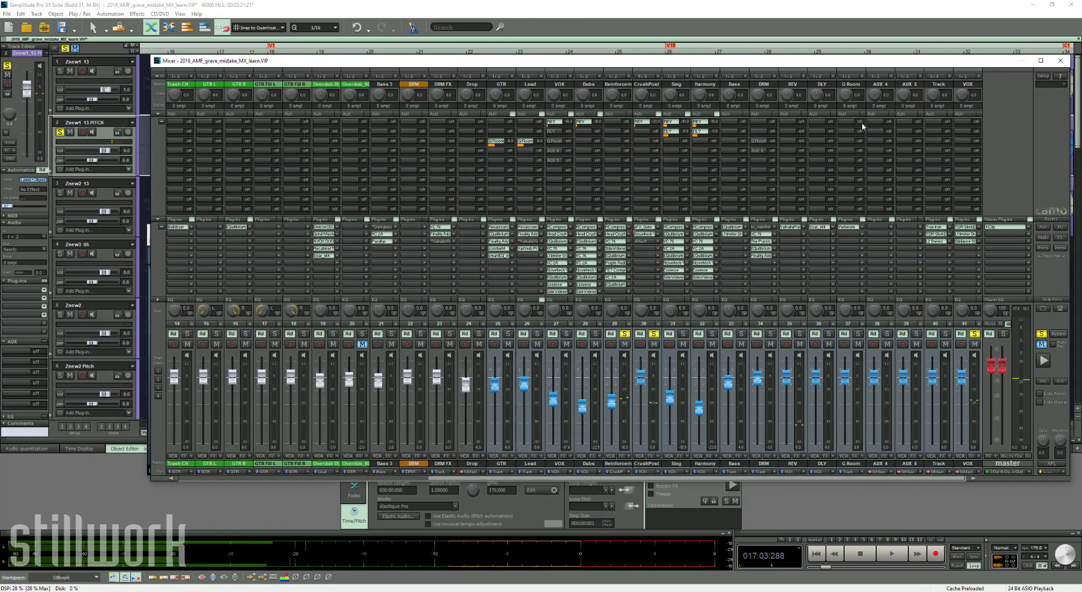
left_click(1060, 60)
left_click_drag(444, 229, 373, 164)
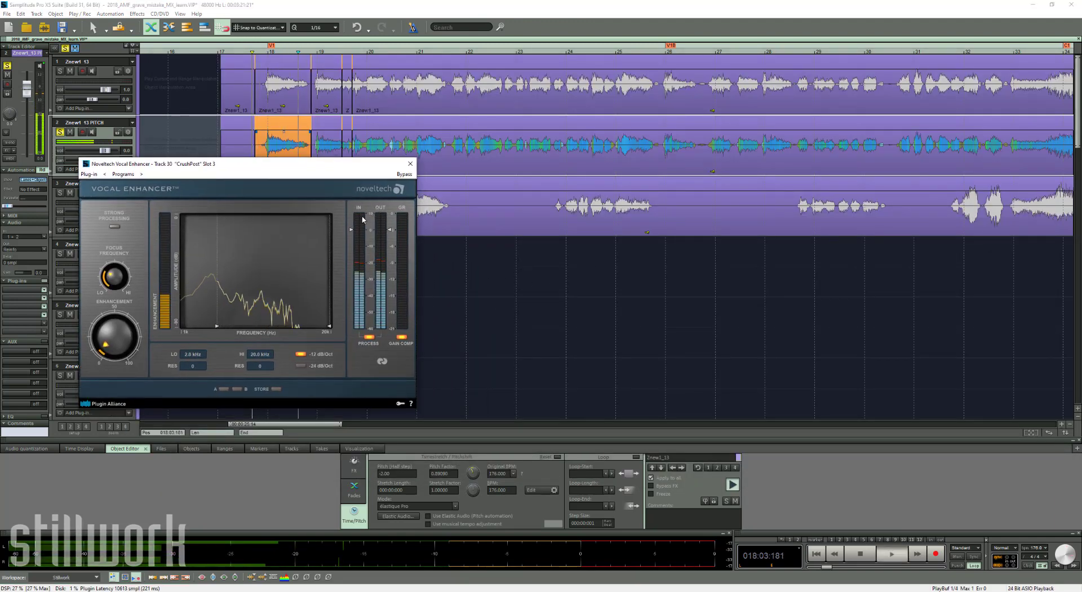
left_click(410, 163)
key("space")
Activate sMax11 after Vocal Enhancer on the CrushPost bus, audition the pitched vocal through it and close its window
key("m")
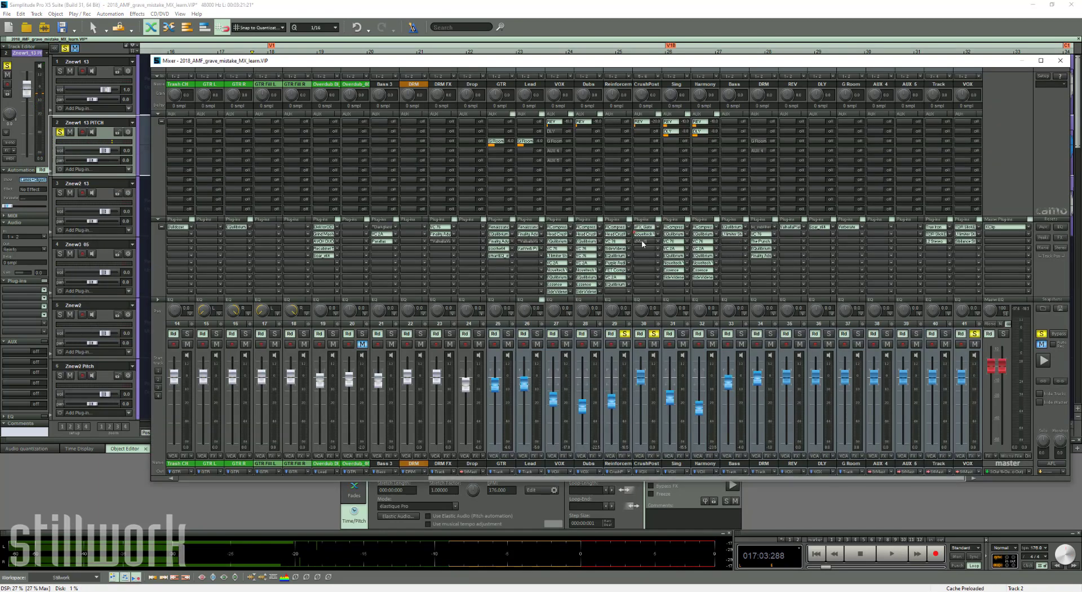
left_click(642, 241)
left_click_drag(575, 206, 427, 203)
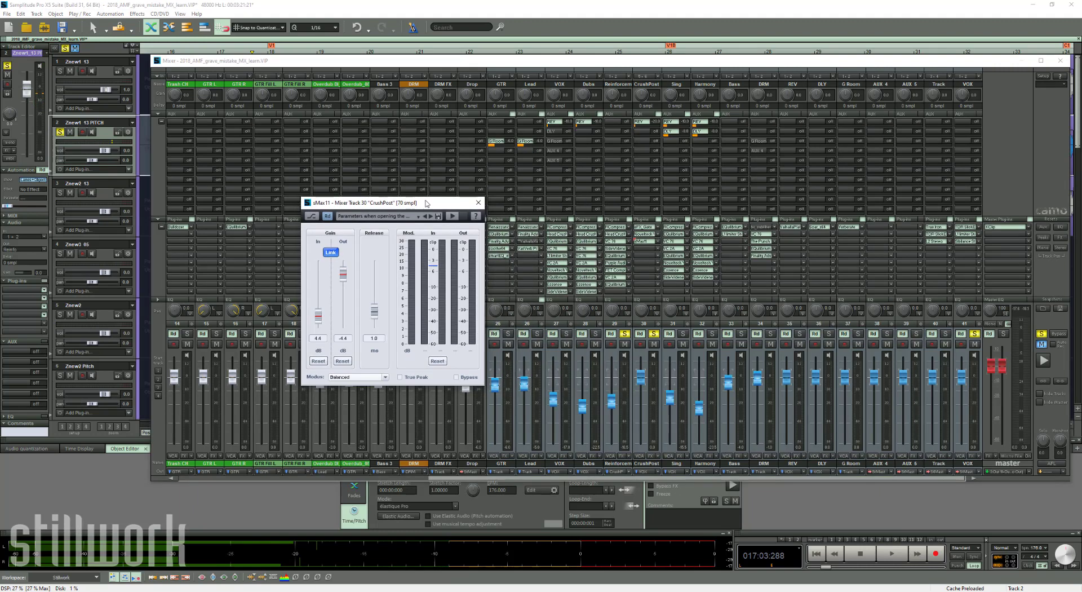
key("space")
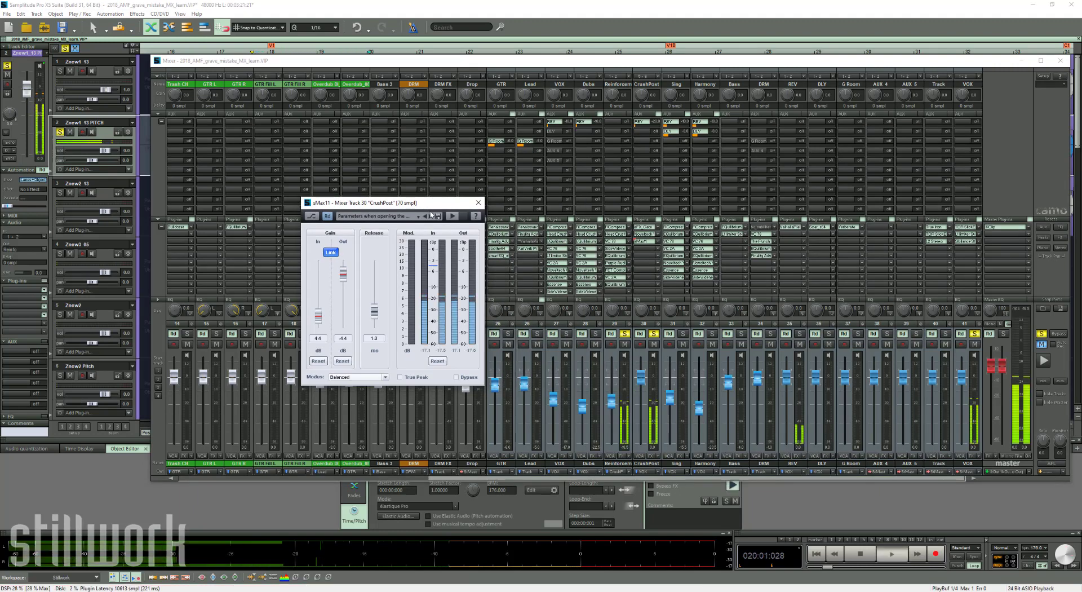
key("space")
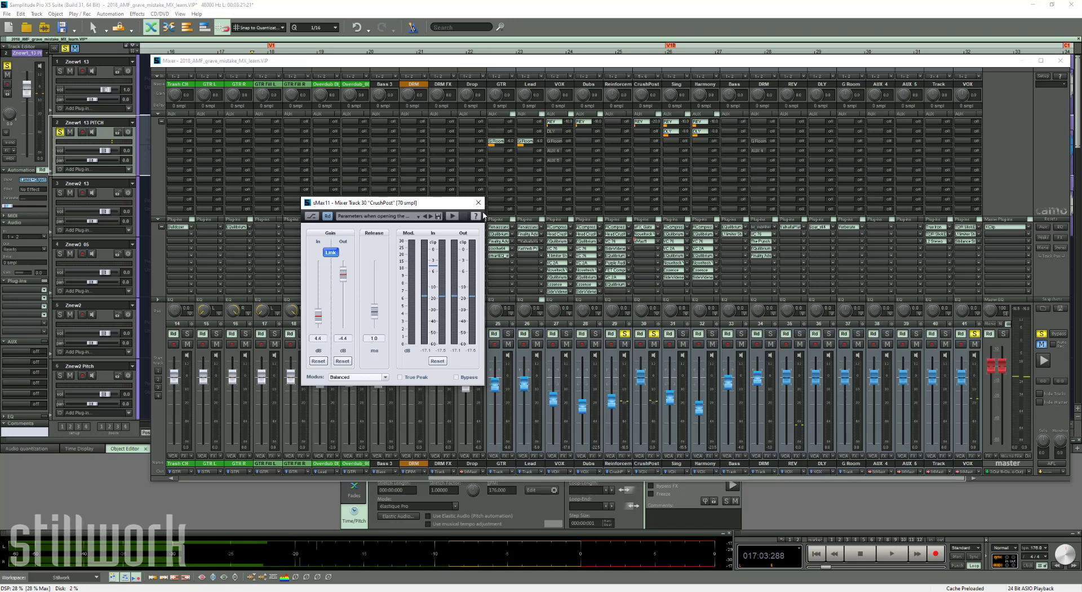
left_click(479, 202)
Unsolo the CrushPost and Reinforcement buses, open TDR SlickEQ M in slot 2 of the VOX bus and solo that bus
left_click(654, 335)
left_click(625, 335)
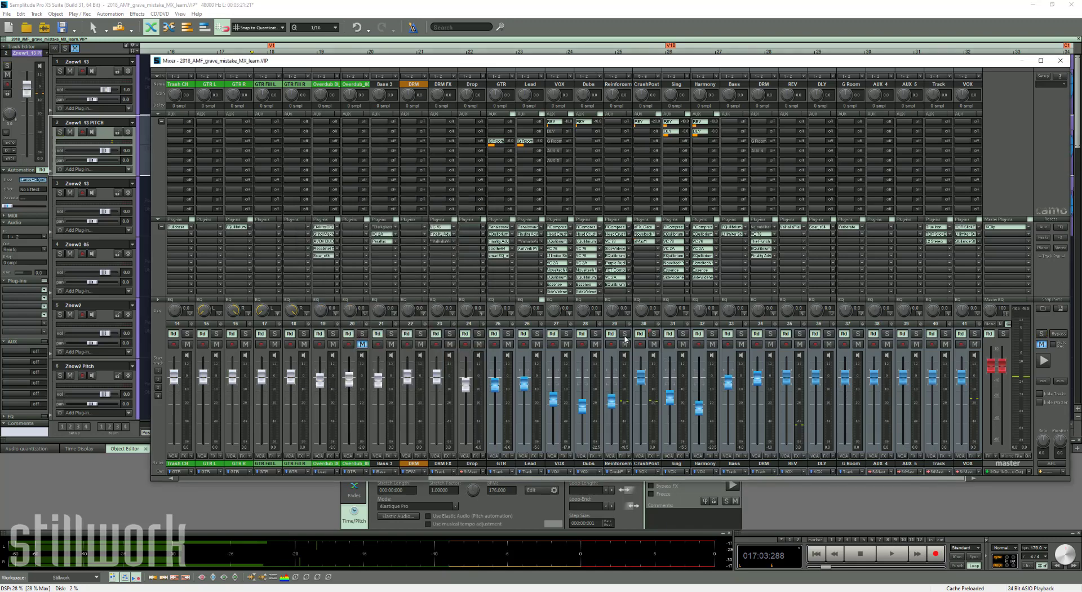
left_click(966, 228)
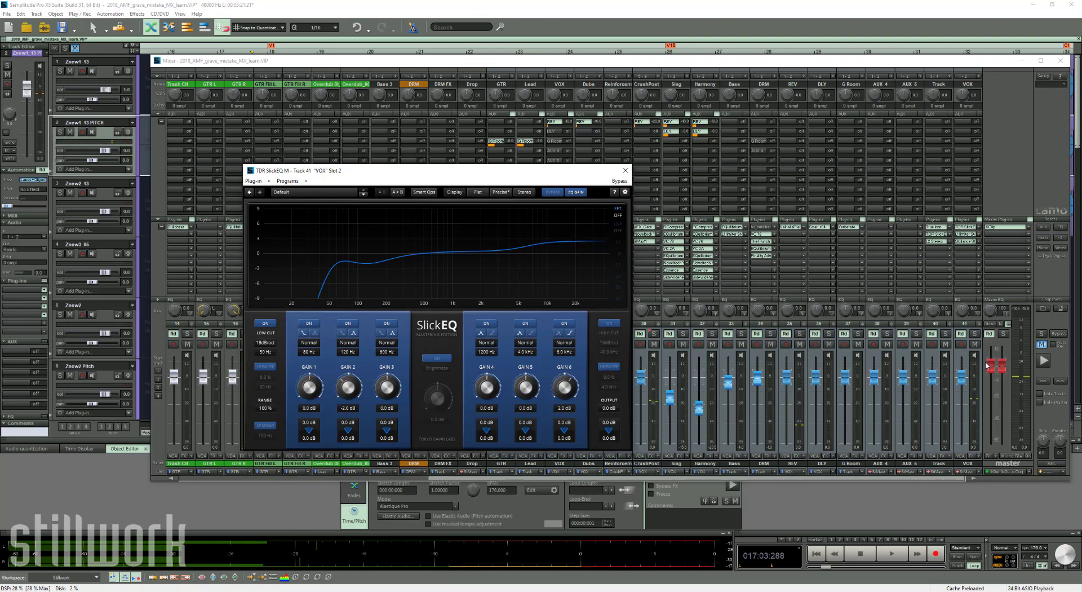
left_click(979, 341)
left_click(974, 333)
Audition all vocals from just before bar 18 with SlickEQ M bypassed and enabled, then close its window
left_click(1060, 61)
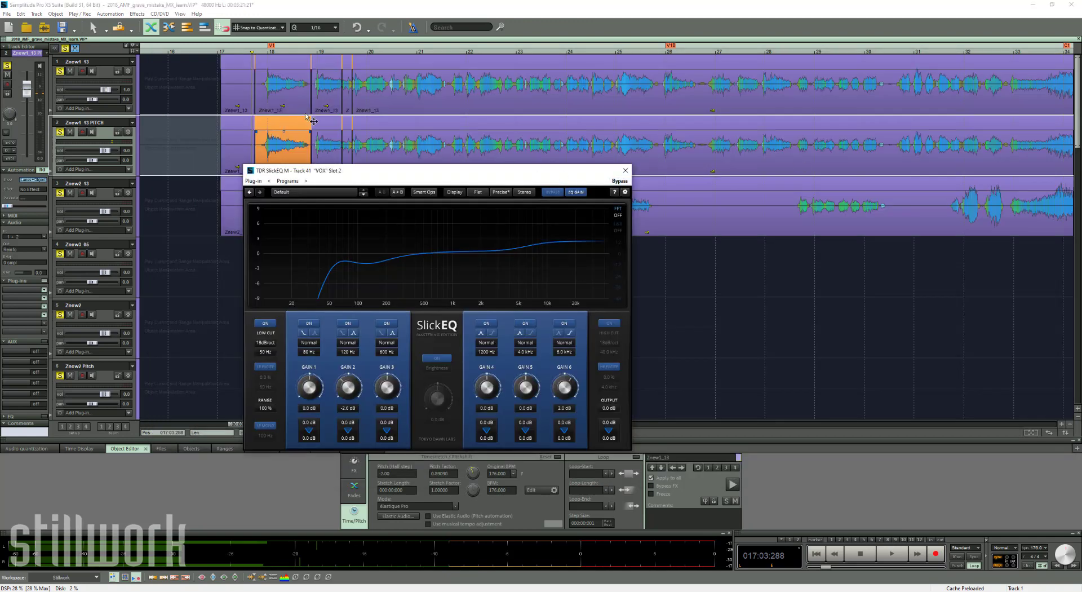
left_click(256, 82)
key("space")
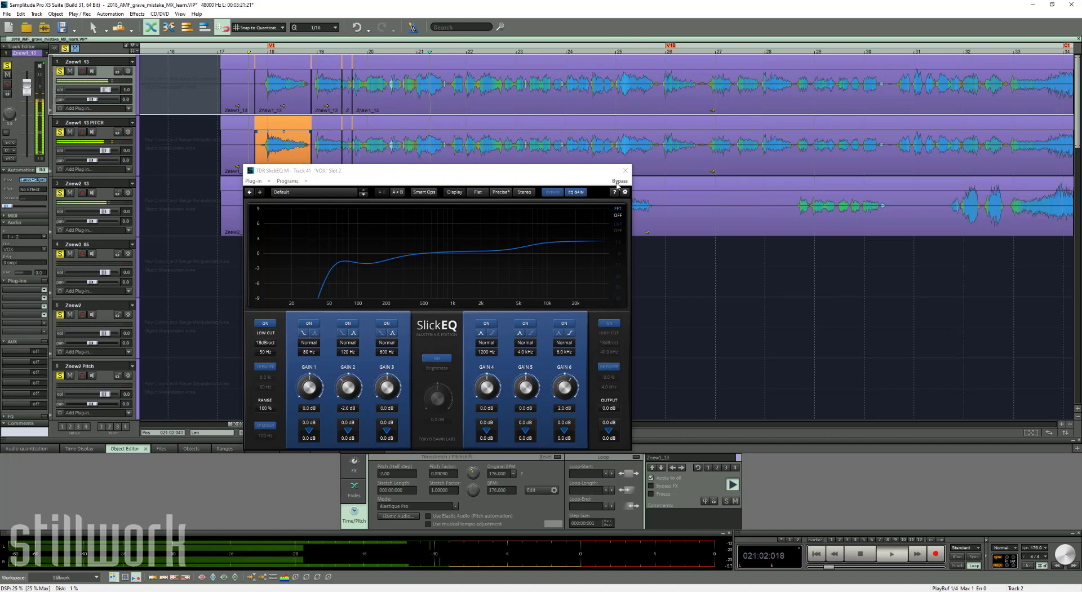
key("space")
left_click(613, 189)
key("space")
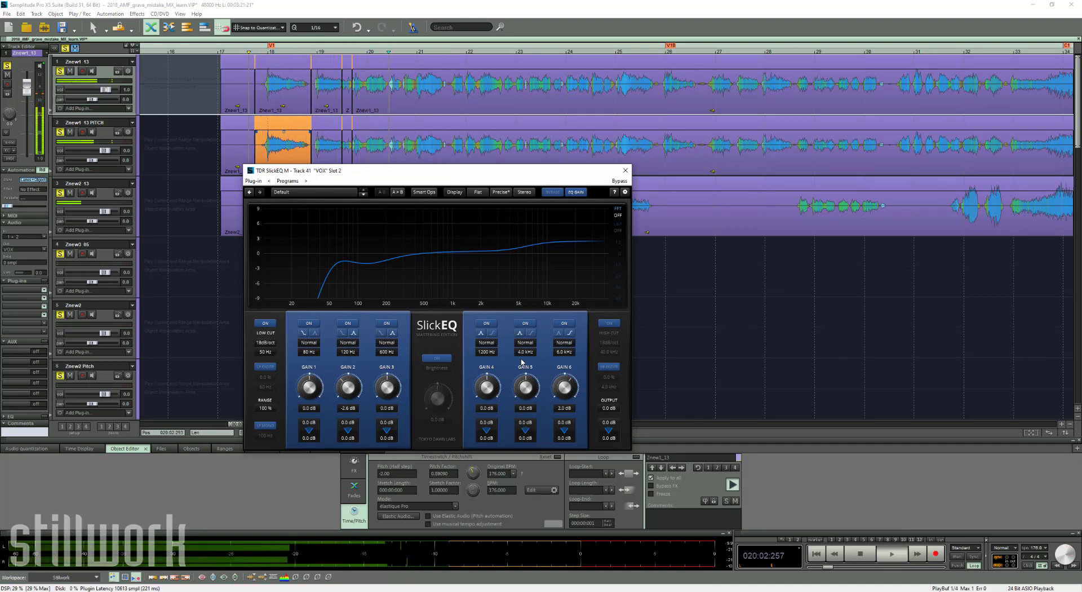
key("space")
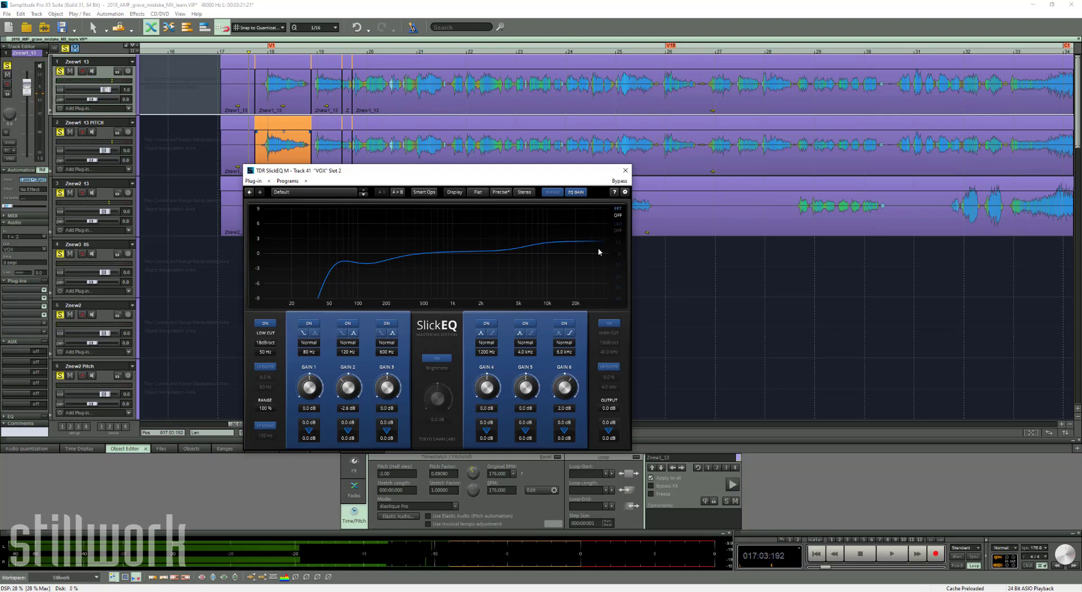
left_click(625, 171)
Open the L1 limiter in slot 3 of the VOX bus to view its settings
key("m")
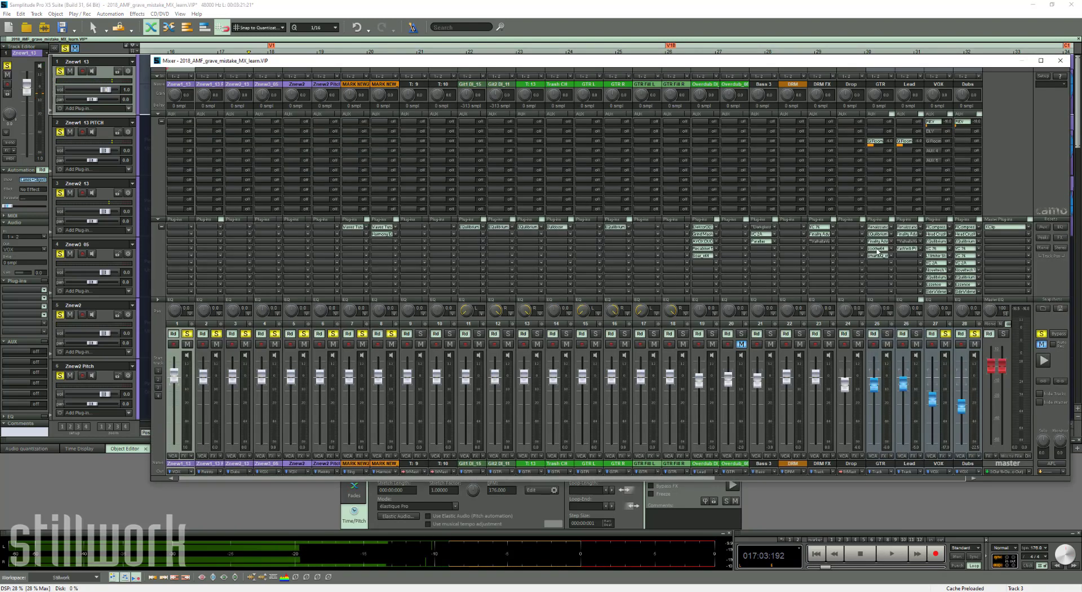
left_click_drag(665, 481, 1040, 439)
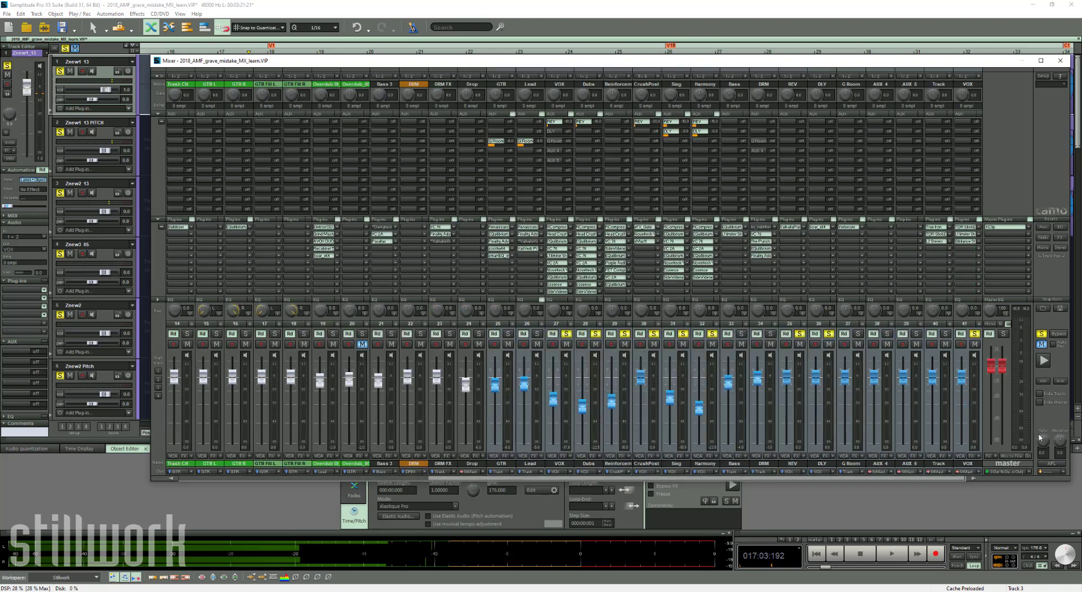
left_click(966, 235)
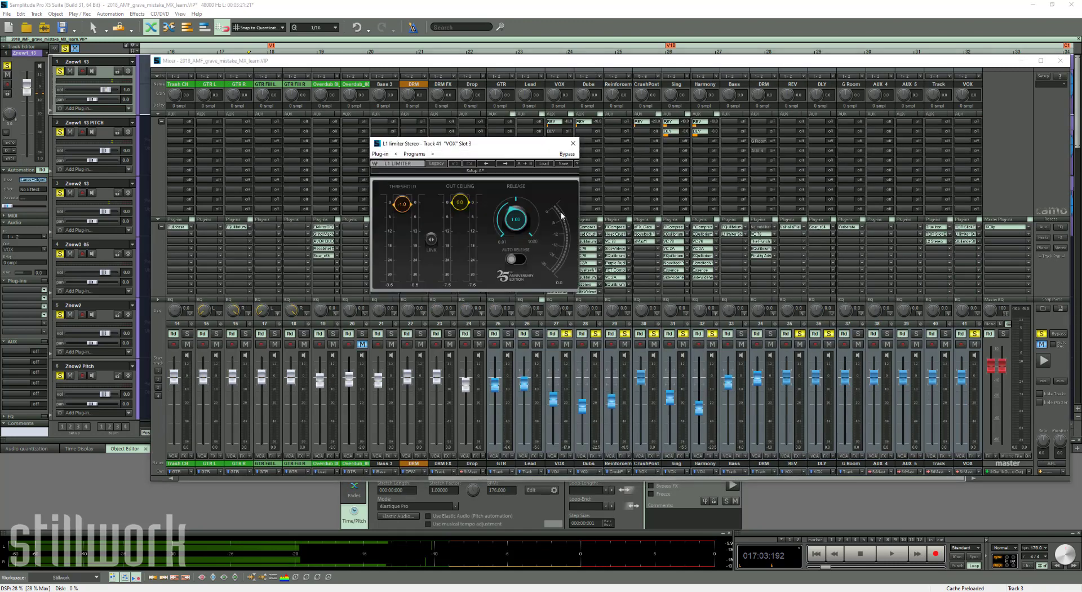
left_click_drag(523, 157, 377, 193)
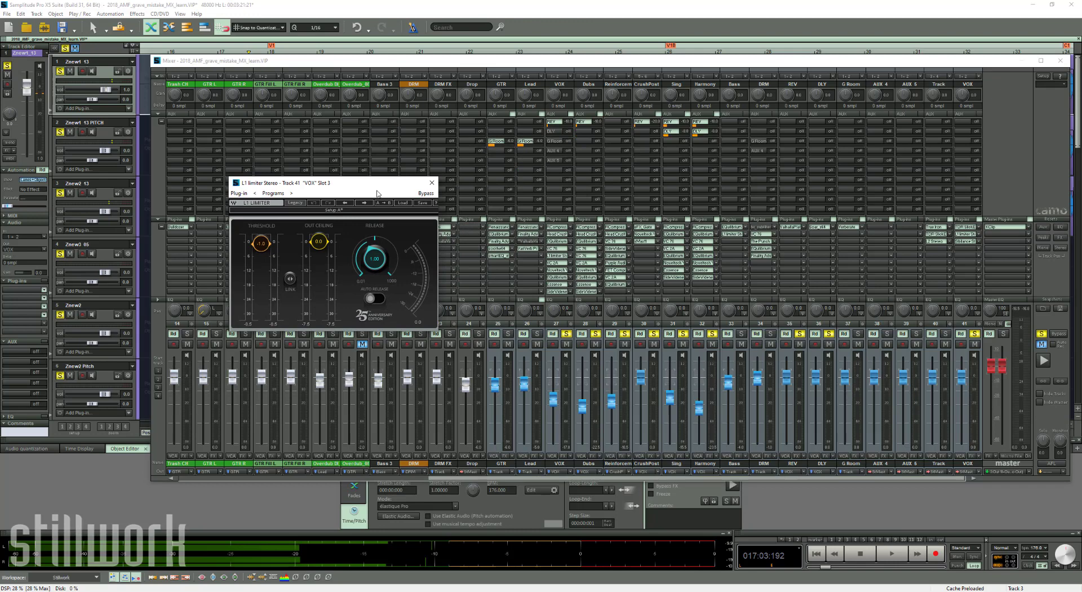
Open Sibilance in slot 5 of the VOX bus, audition the soloed vocals through it and close both plug-in windows
left_click(966, 242)
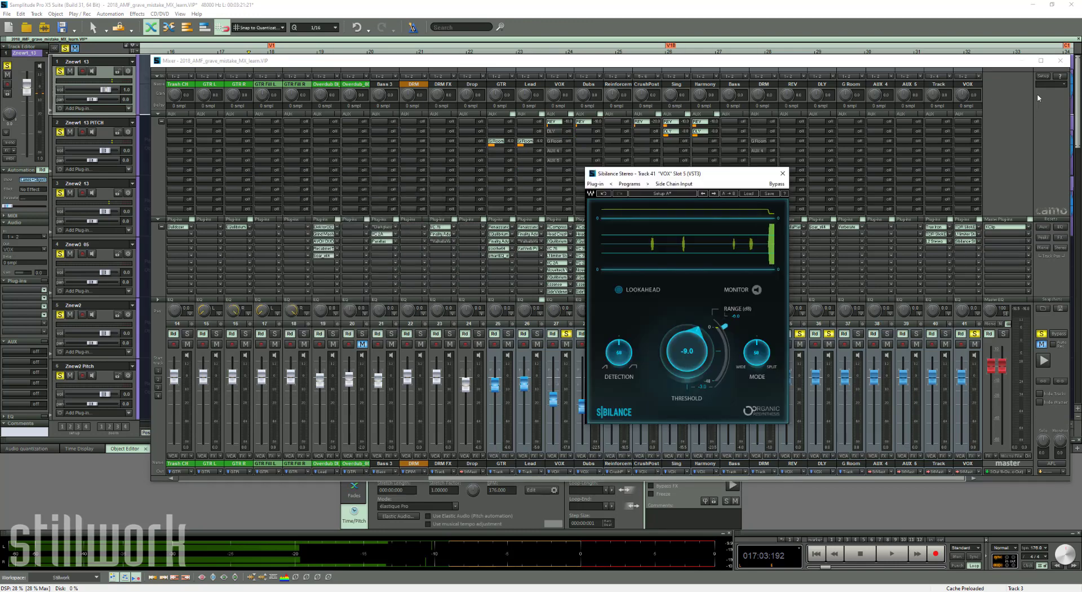
left_click(1061, 61)
left_click(432, 183)
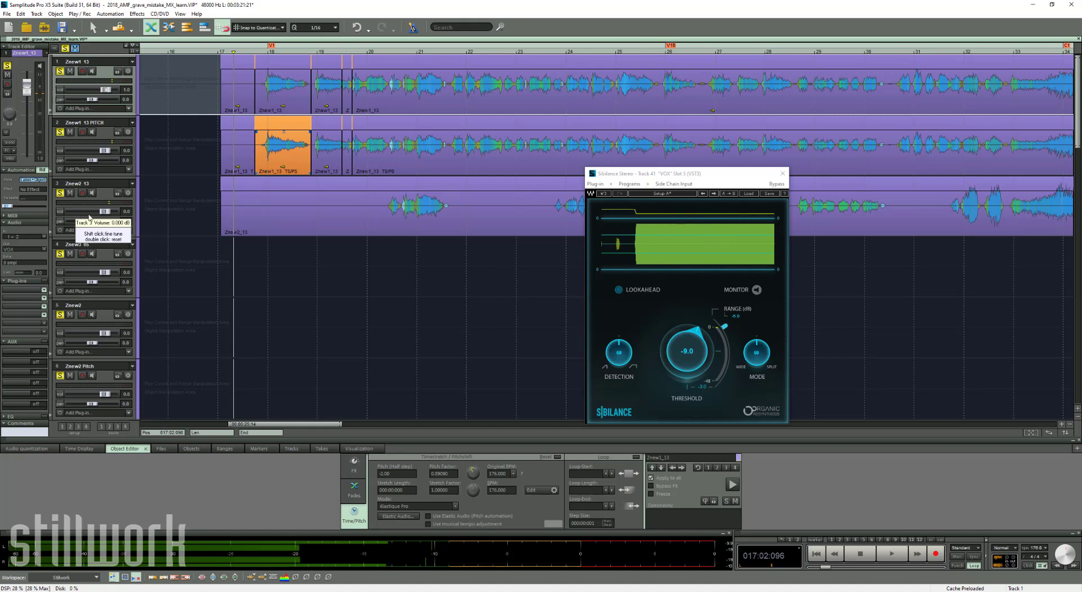
key("space")
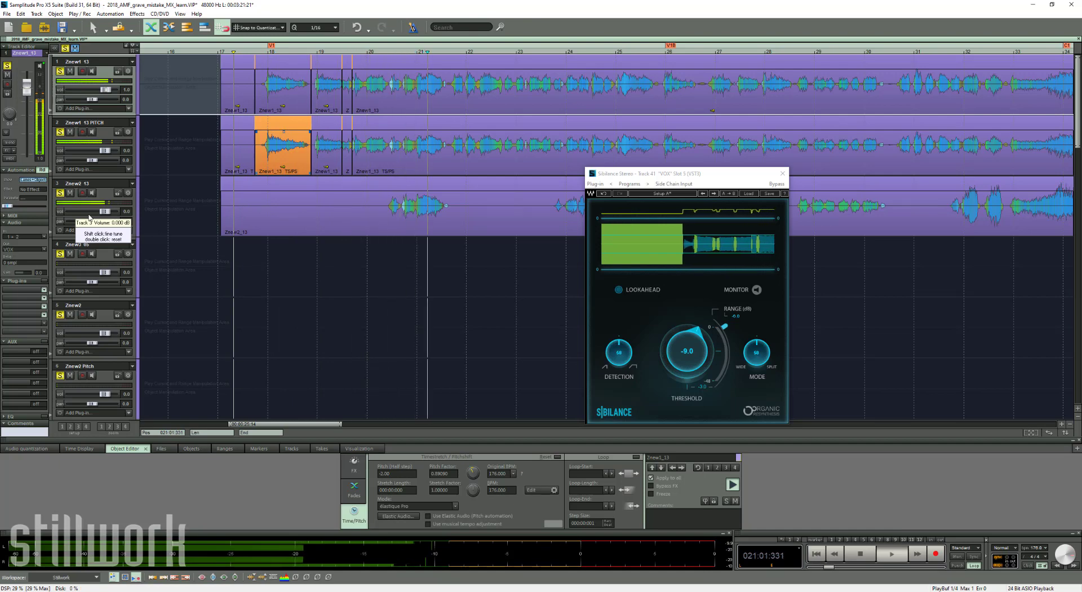
key("space")
left_click(783, 174)
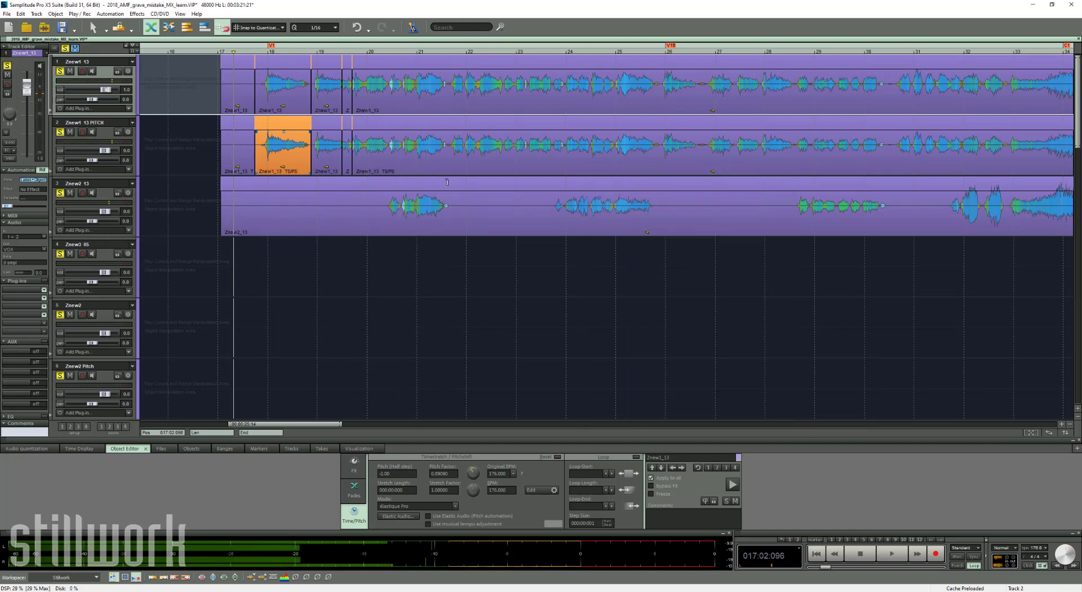
Unsolo the VOX bus in the mixer and play the full mix
key("m")
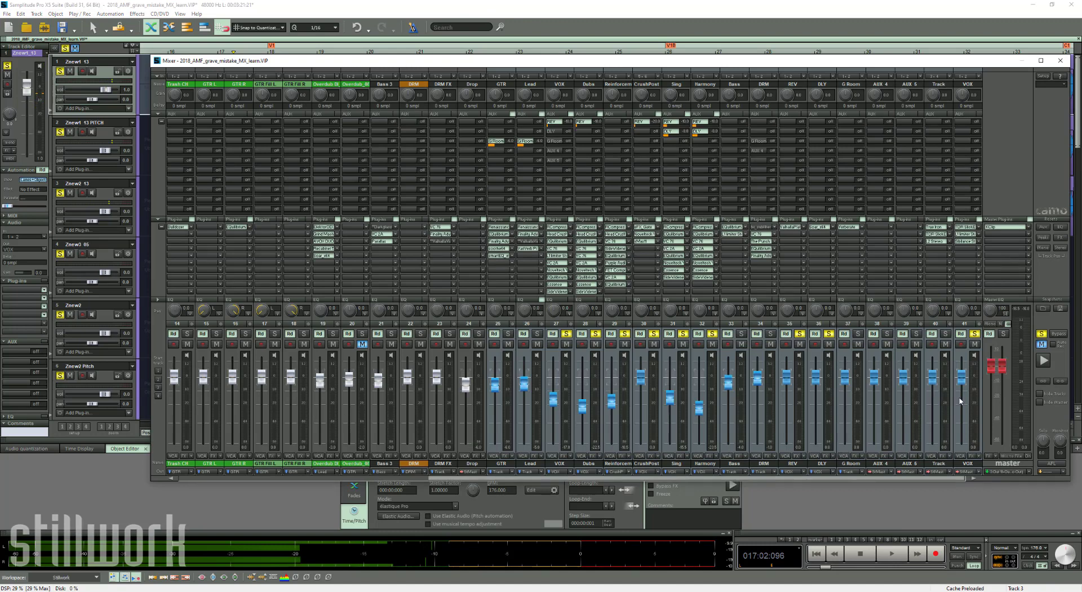
left_click(976, 336)
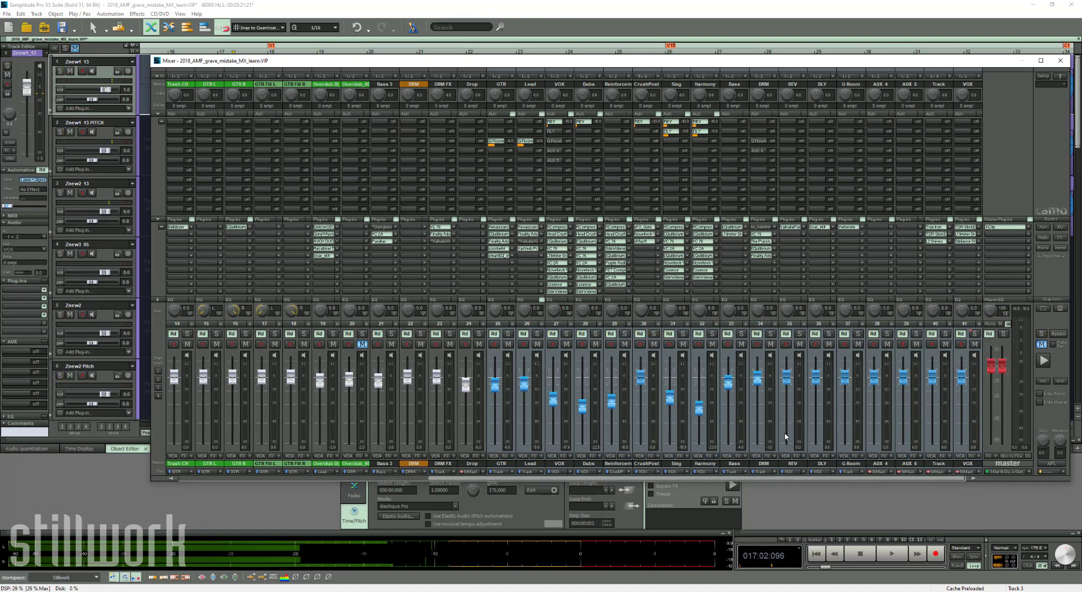
key("space")
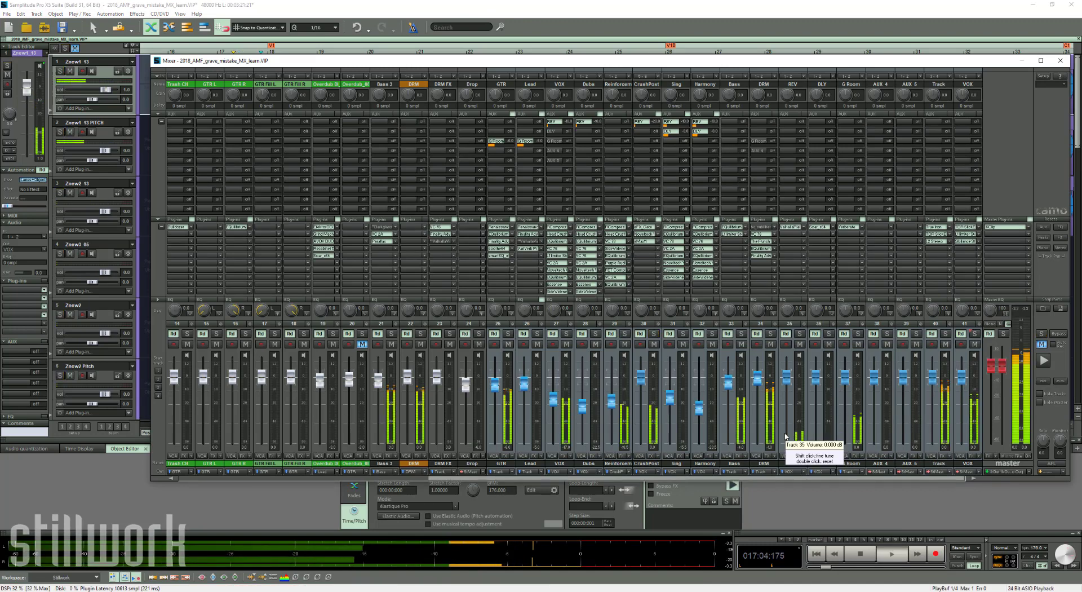